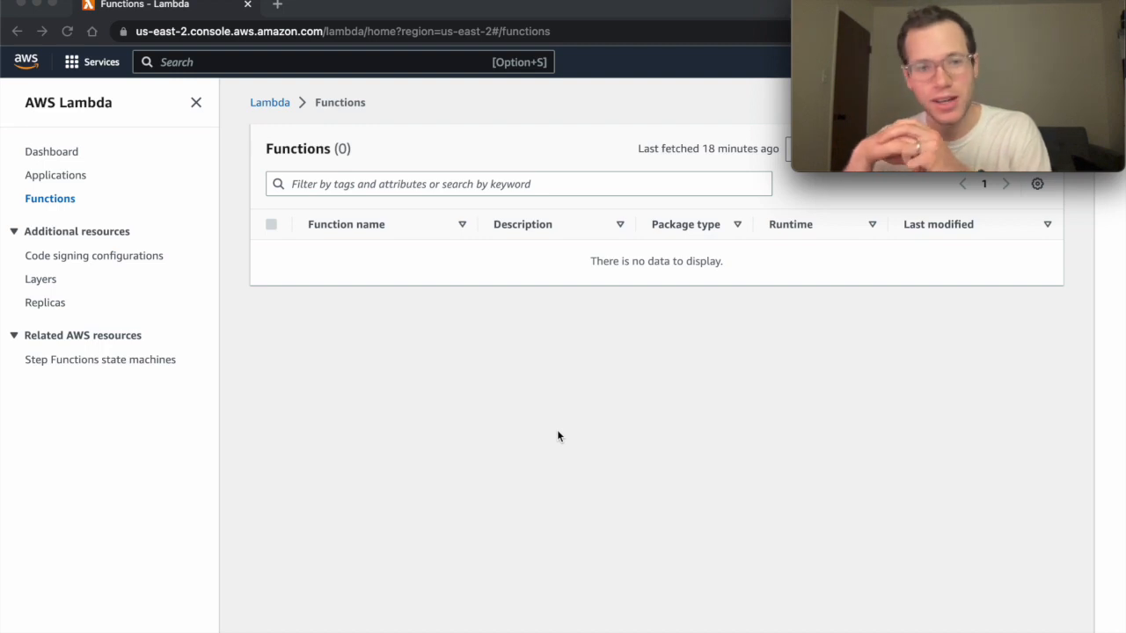
# Go back to the Lambda functions list from the console home page.
pyautogui.click(28, 63)
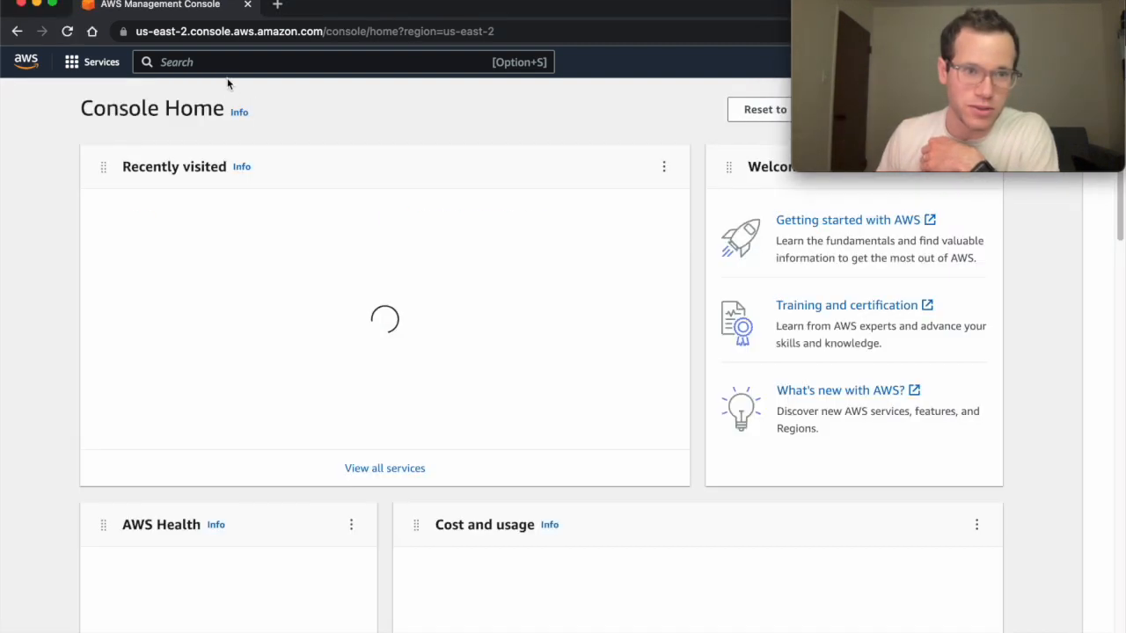
pyautogui.click(171, 279)
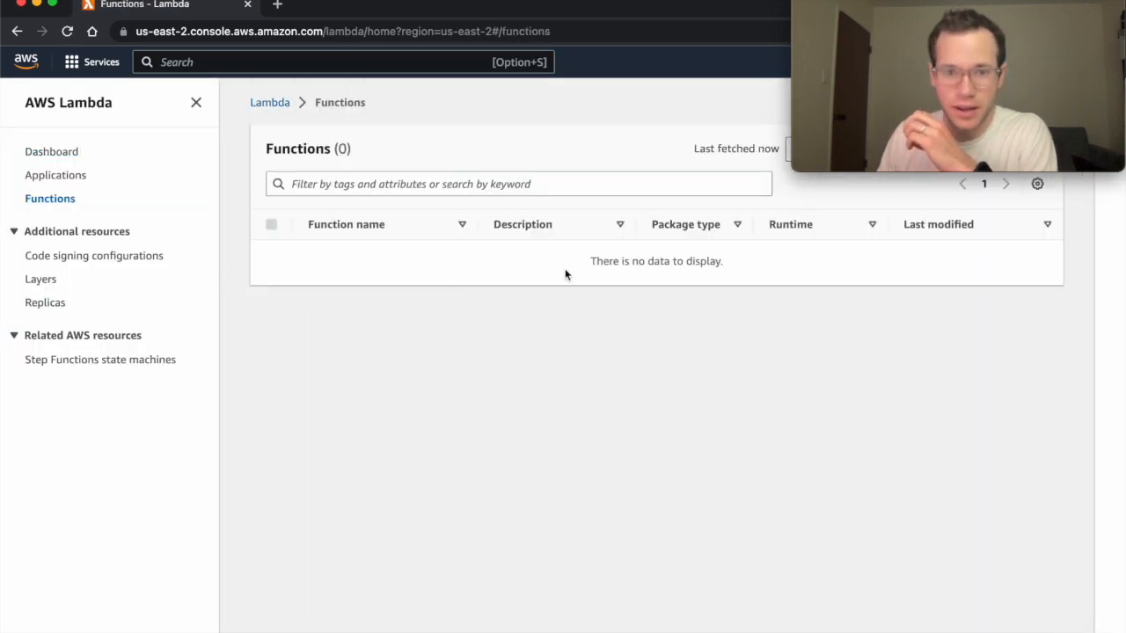
pyautogui.moveTo(583, 8); pyautogui.dragTo(558, 0)
# Start a new function named demo-public-lambda using the Python 3.9 runtime.
pyautogui.click(971, 253)
pyautogui.click(147, 330)
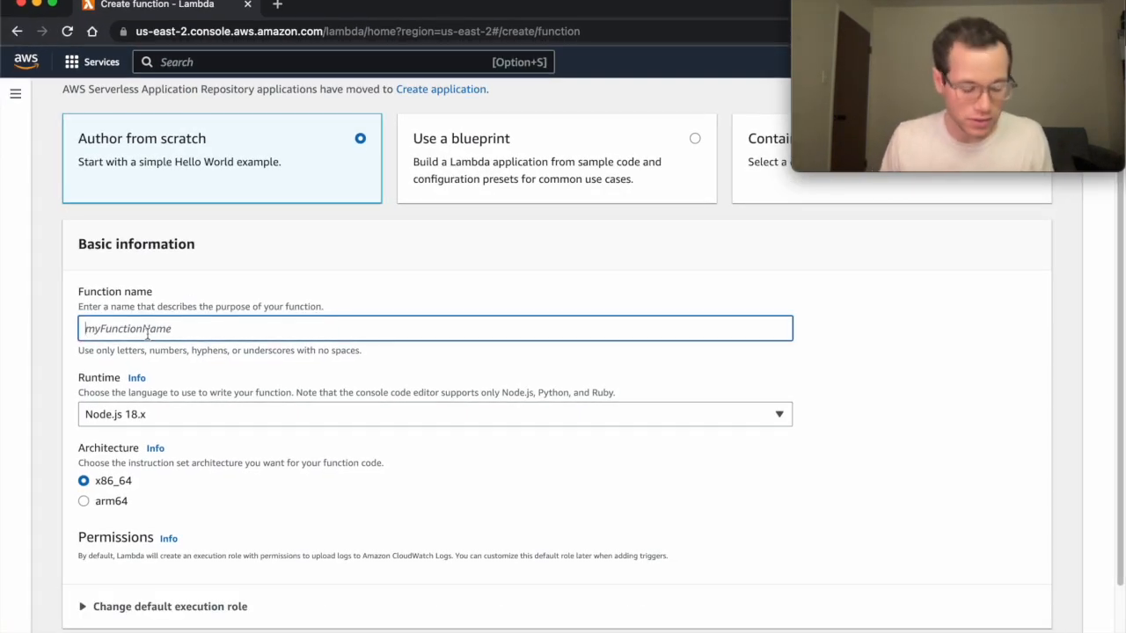
pyautogui.write('demo=-')
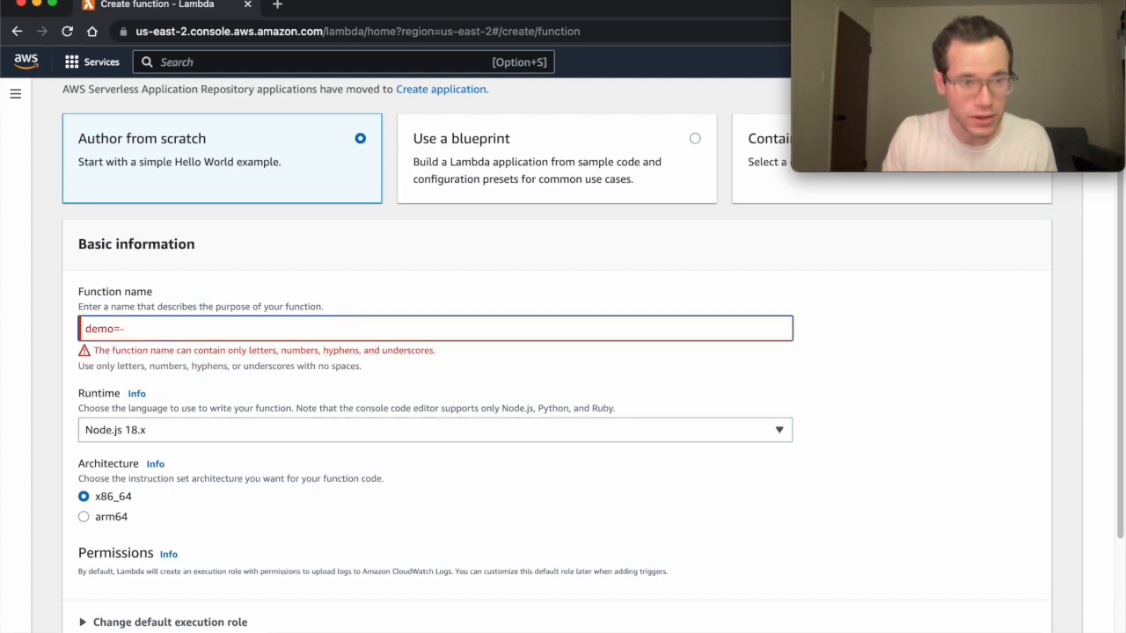
pyautogui.press('BackSpace')
pyautogui.press('BackSpace')
pyautogui.write('-public-lambda')
pyautogui.click(104, 417)
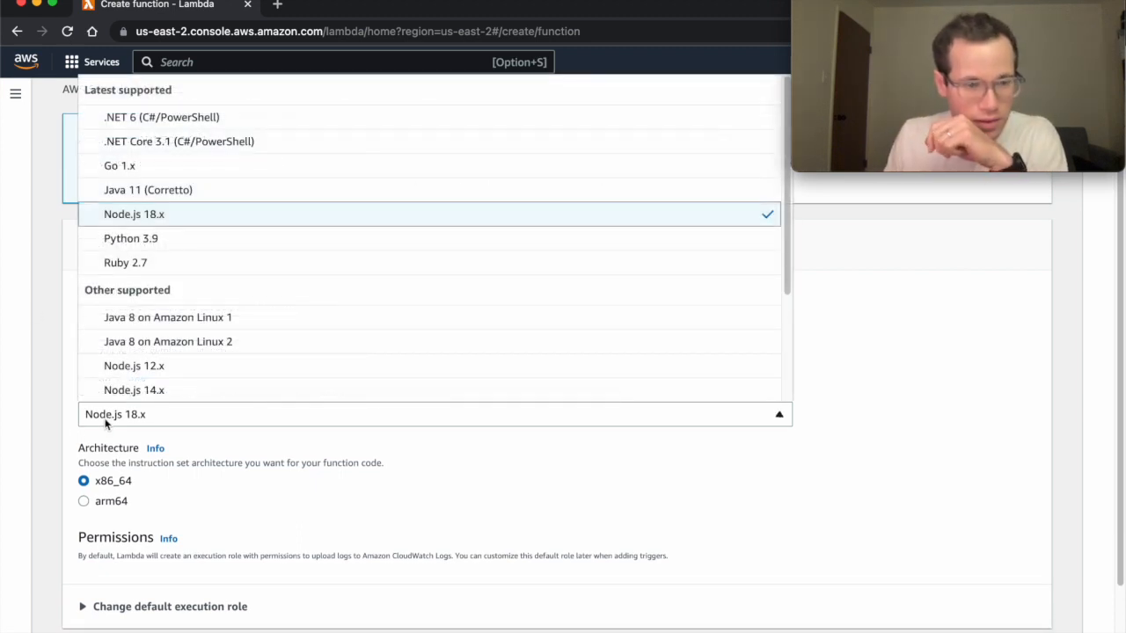
pyautogui.click(170, 238)
# Enable a function URL with auth type NONE under Advanced settings and create the function.
pyautogui.scroll(-2, 188, 495)
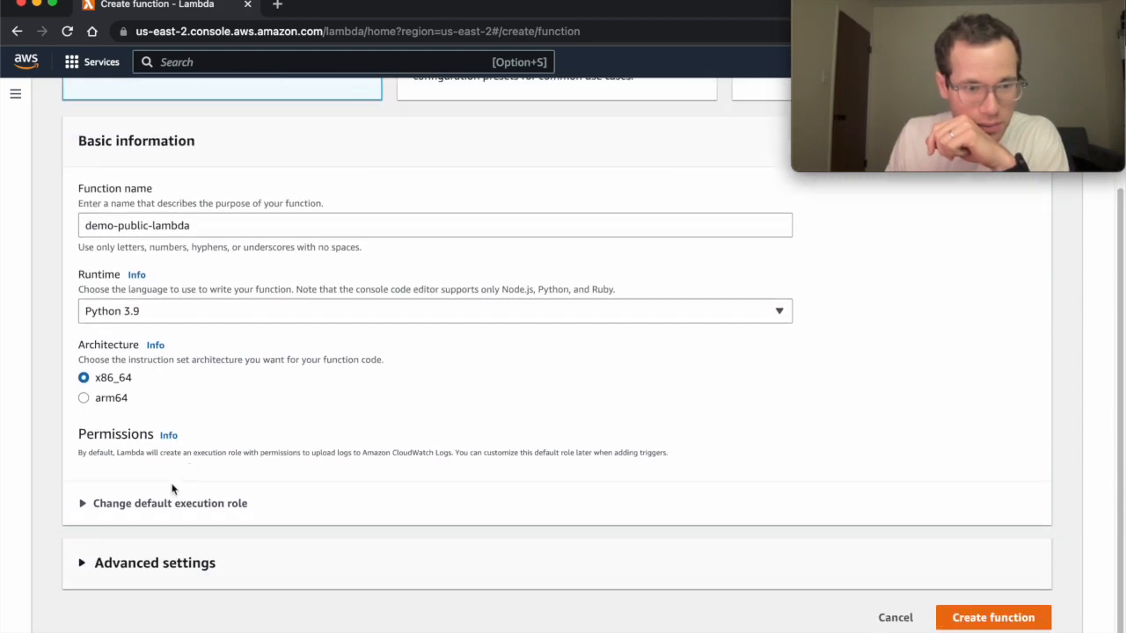
pyautogui.click(182, 563)
pyautogui.scroll(-4, 211, 572)
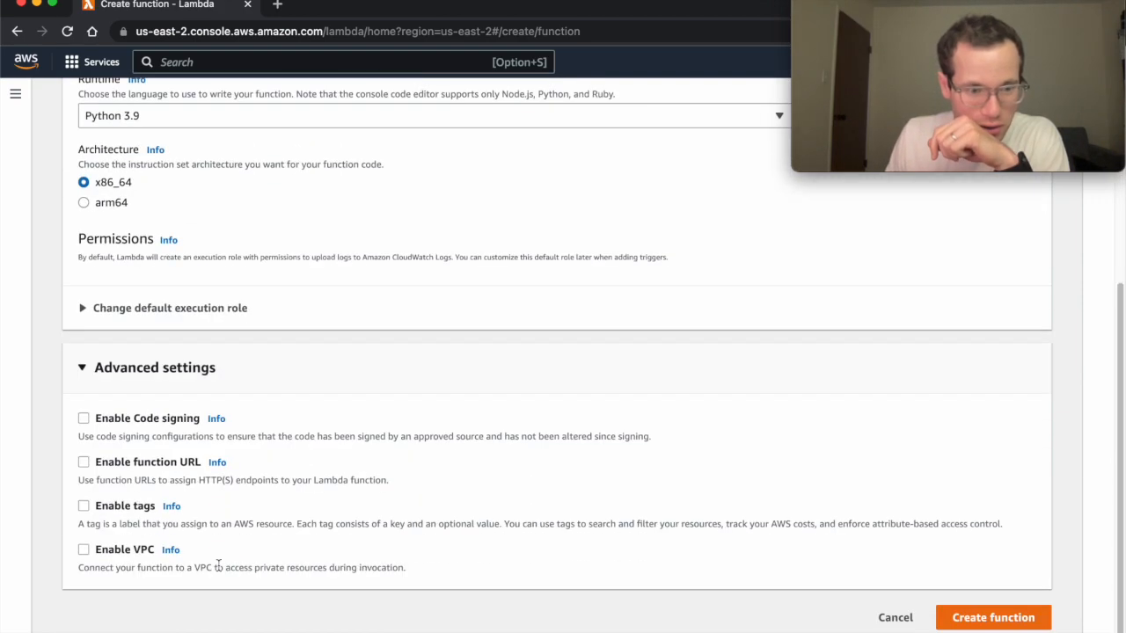
pyautogui.click(120, 459)
pyautogui.scroll(-3, 206, 519)
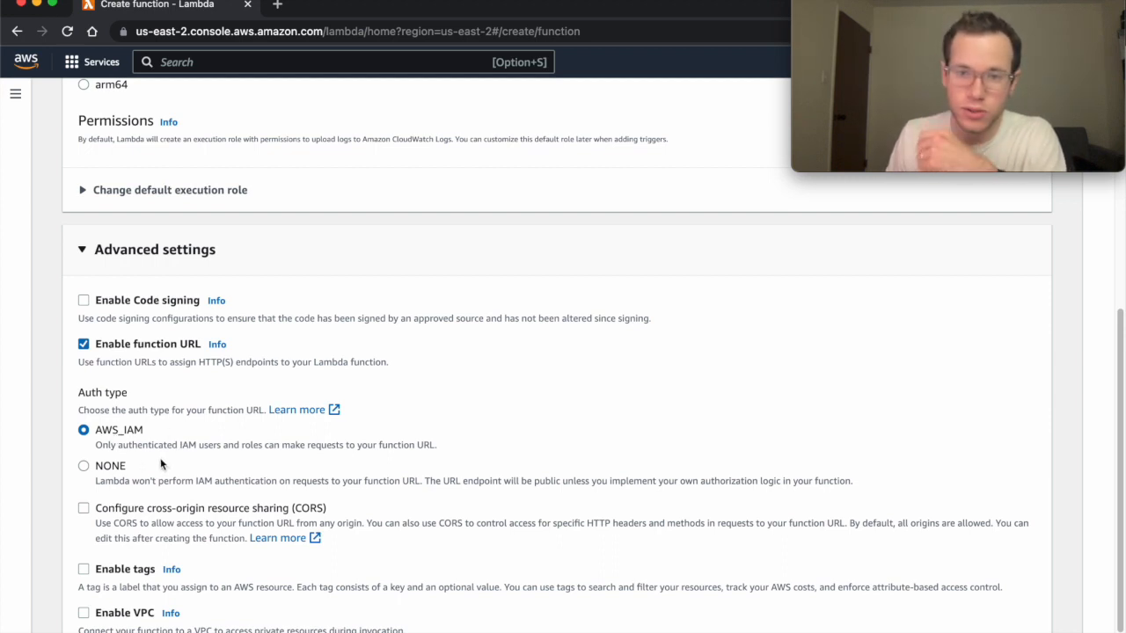
pyautogui.click(112, 467)
pyautogui.scroll(-4, 323, 517)
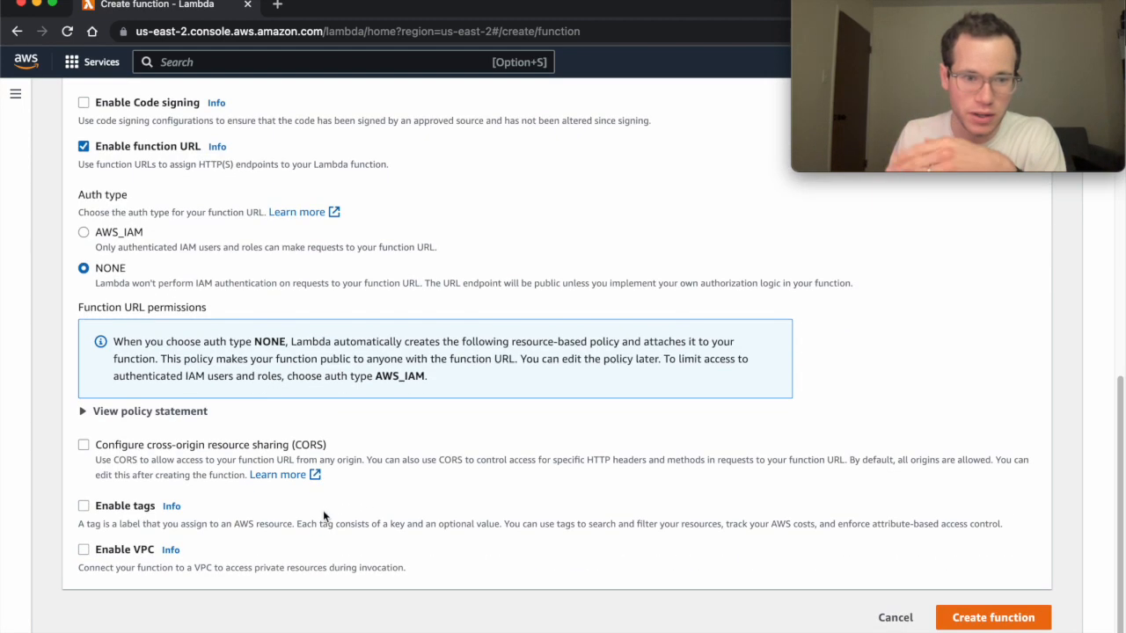
pyautogui.click(1034, 619)
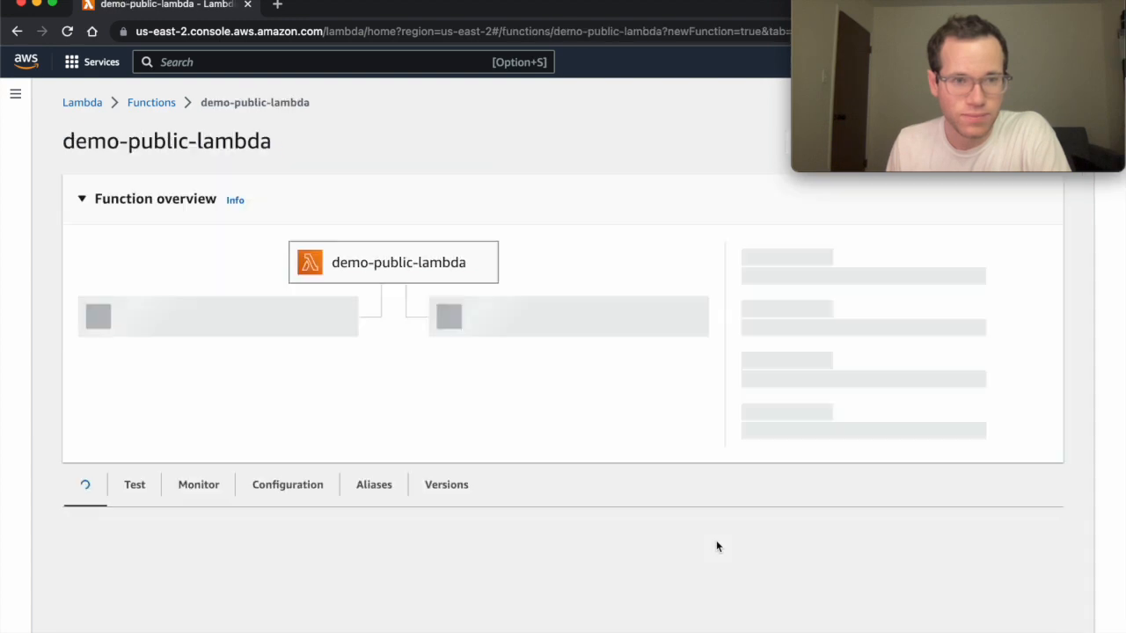
# Edit line 7 to return 'Hello from a public Lambda function url!' and deploy the code.
pyautogui.scroll(-6, 292, 422)
pyautogui.scroll(4, 334, 425)
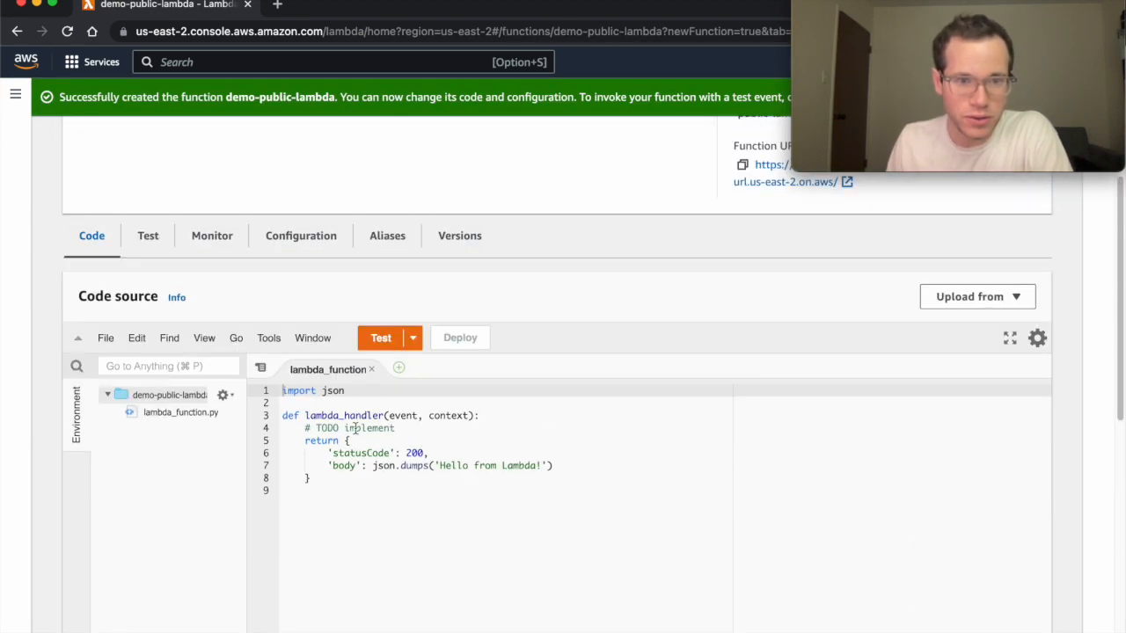
pyautogui.click(503, 465)
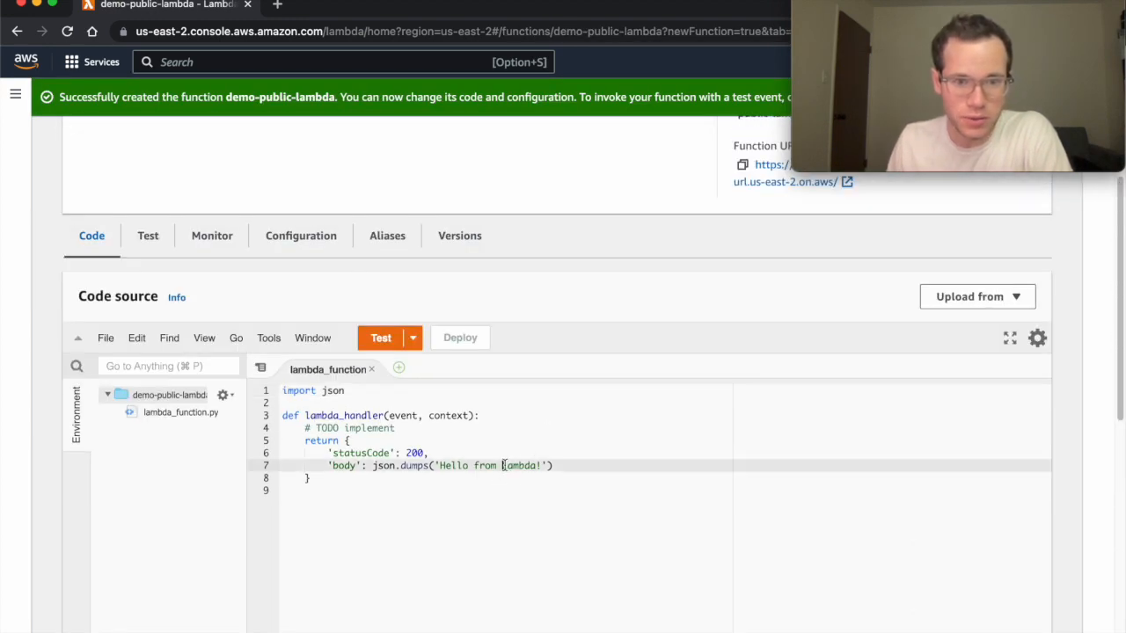
pyautogui.write('a public')
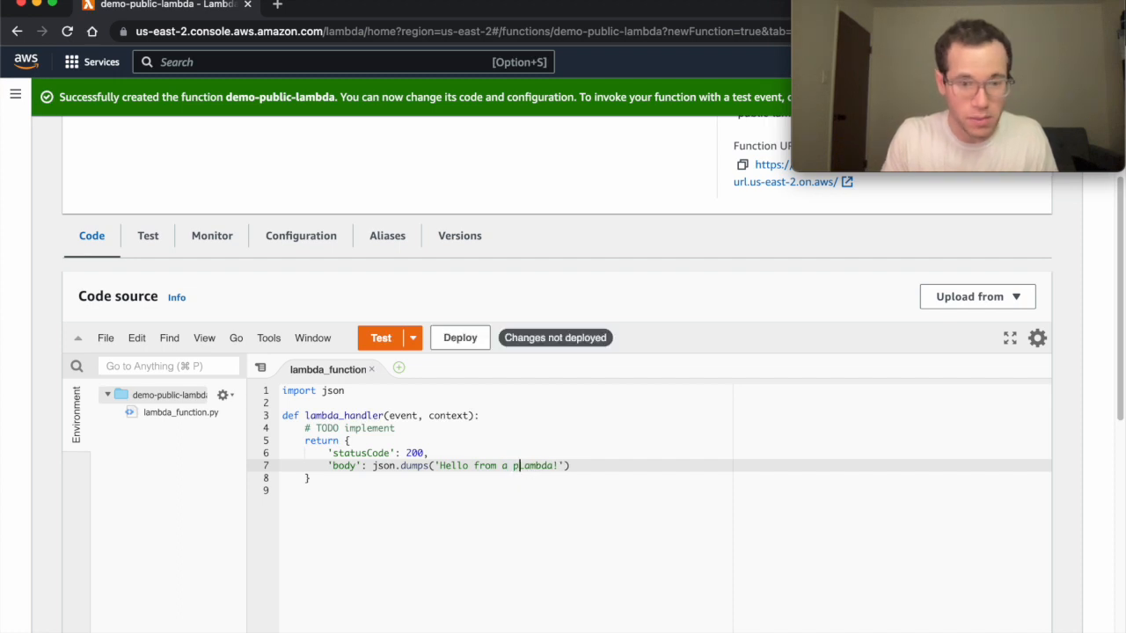
pyautogui.click(589, 466)
pyautogui.write('function url')
pyautogui.click(472, 345)
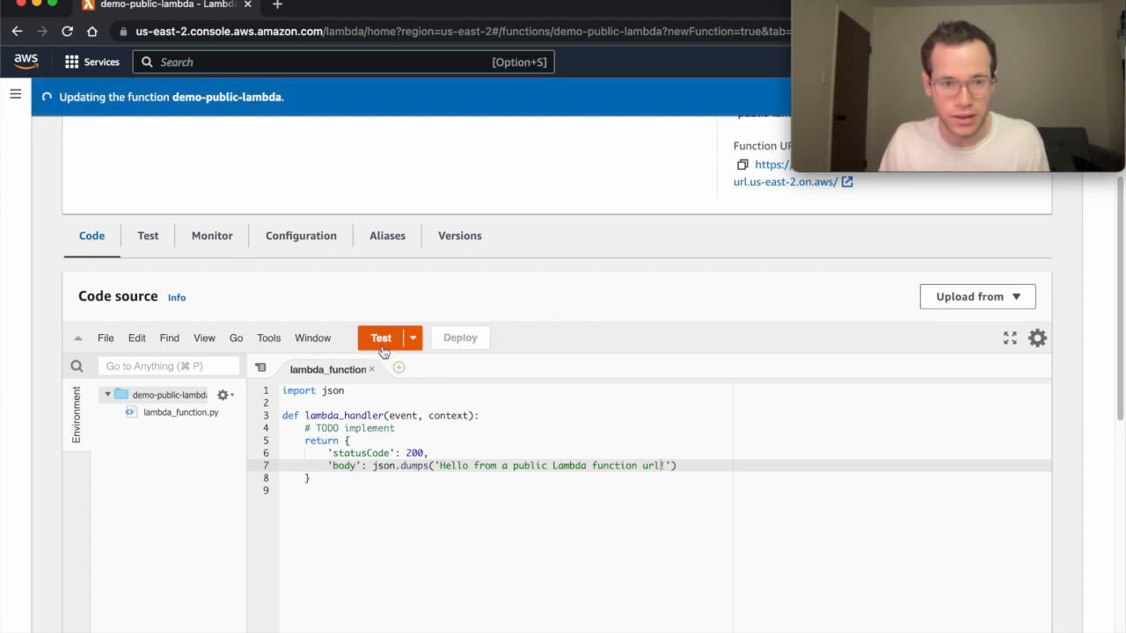
# Create and save a new test event named test.
pyautogui.click(384, 351)
pyautogui.click(330, 303)
pyautogui.write('test')
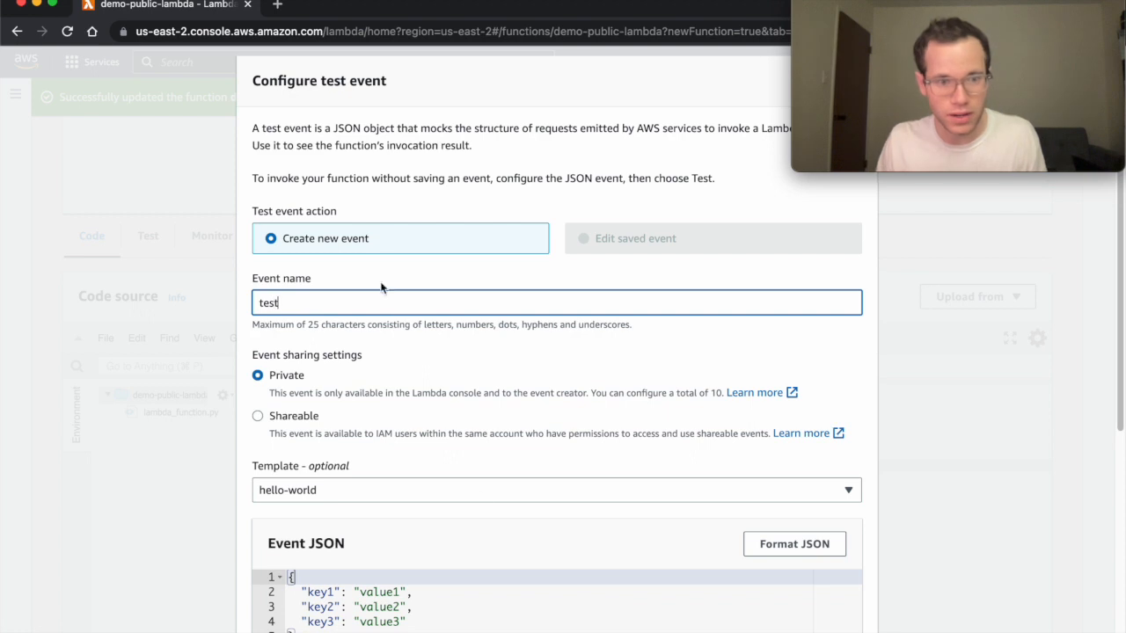
pyautogui.scroll(-3, 342, 498)
pyautogui.scroll(-3, 388, 523)
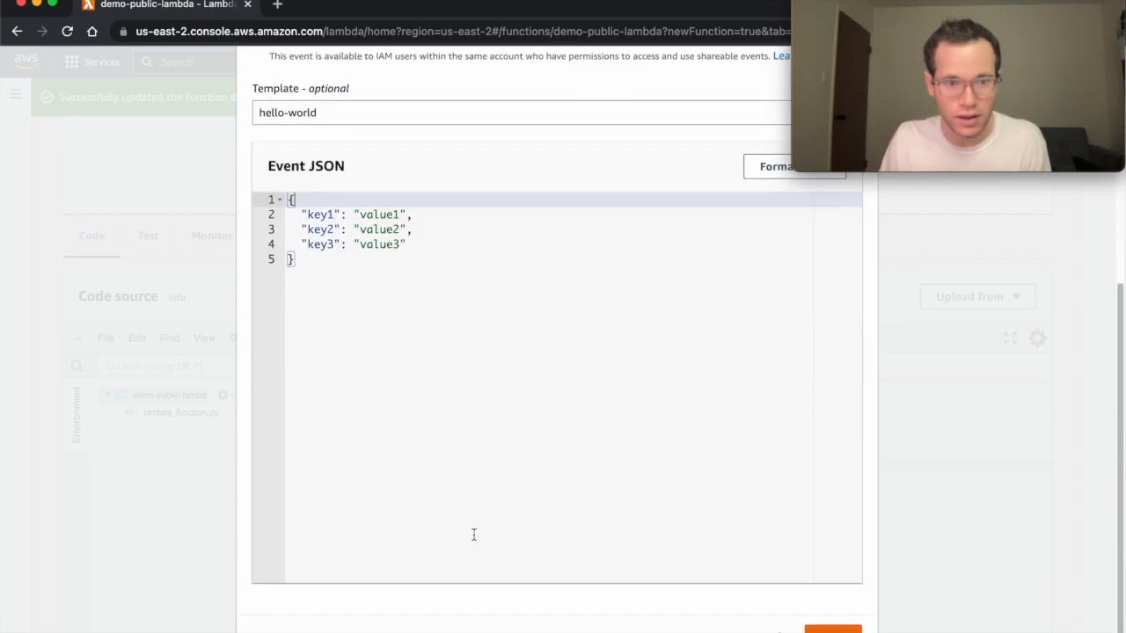
pyautogui.click(822, 630)
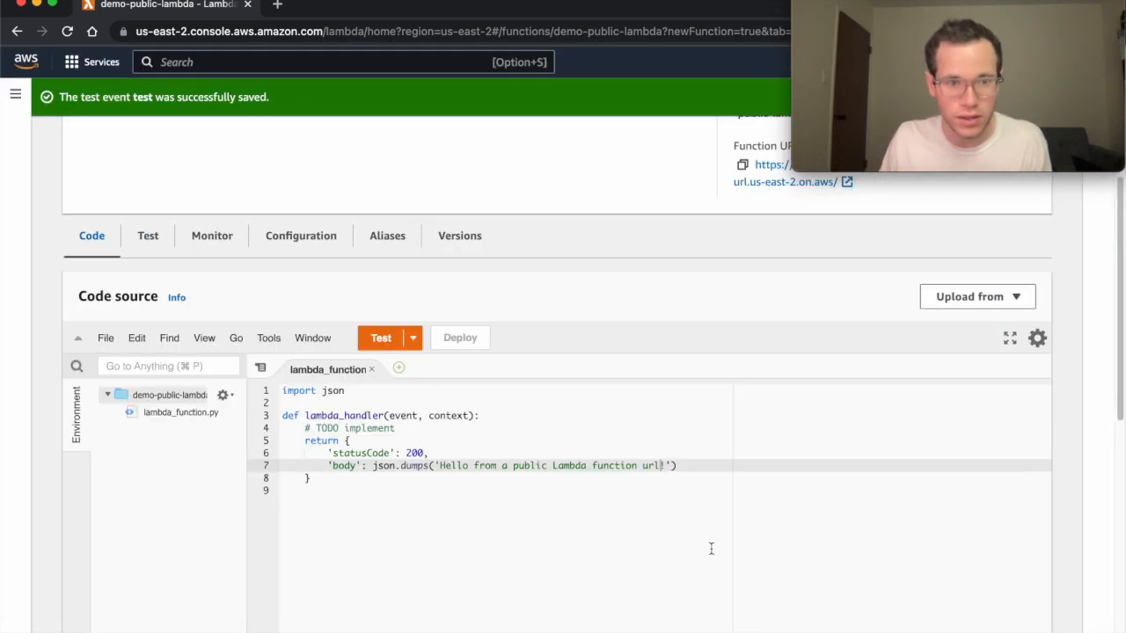
# Run the test event and check the 200 response with the new hello message.
pyautogui.scroll(5, 603, 488)
pyautogui.click(381, 566)
pyautogui.scroll(-3, 381, 570)
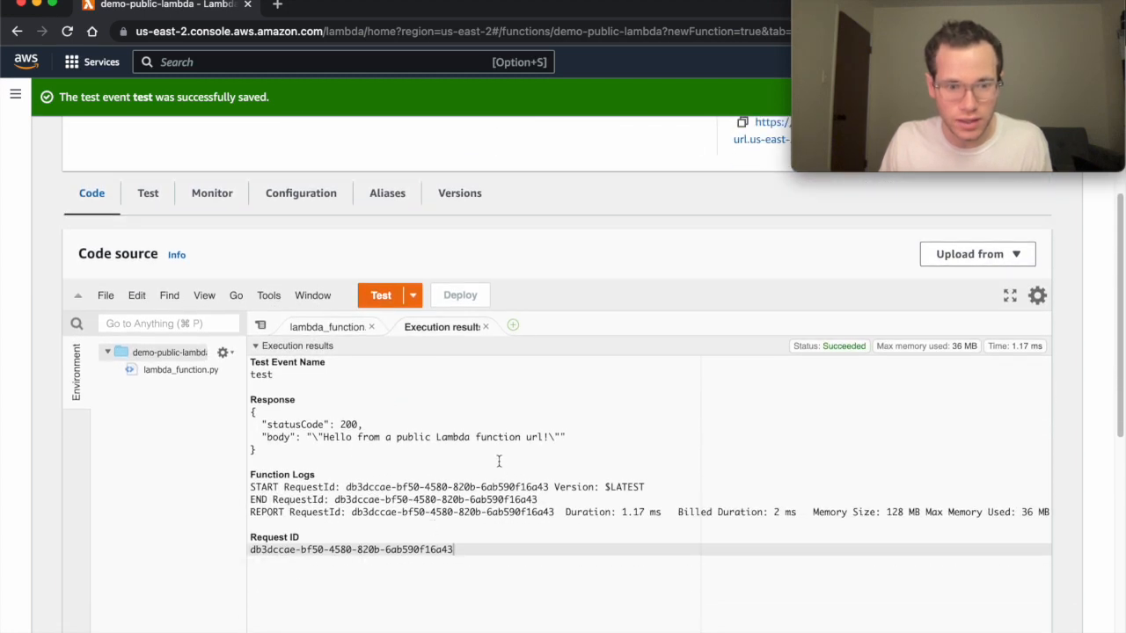
pyautogui.moveTo(345, 445); pyautogui.dragTo(474, 443)
pyautogui.click(476, 440)
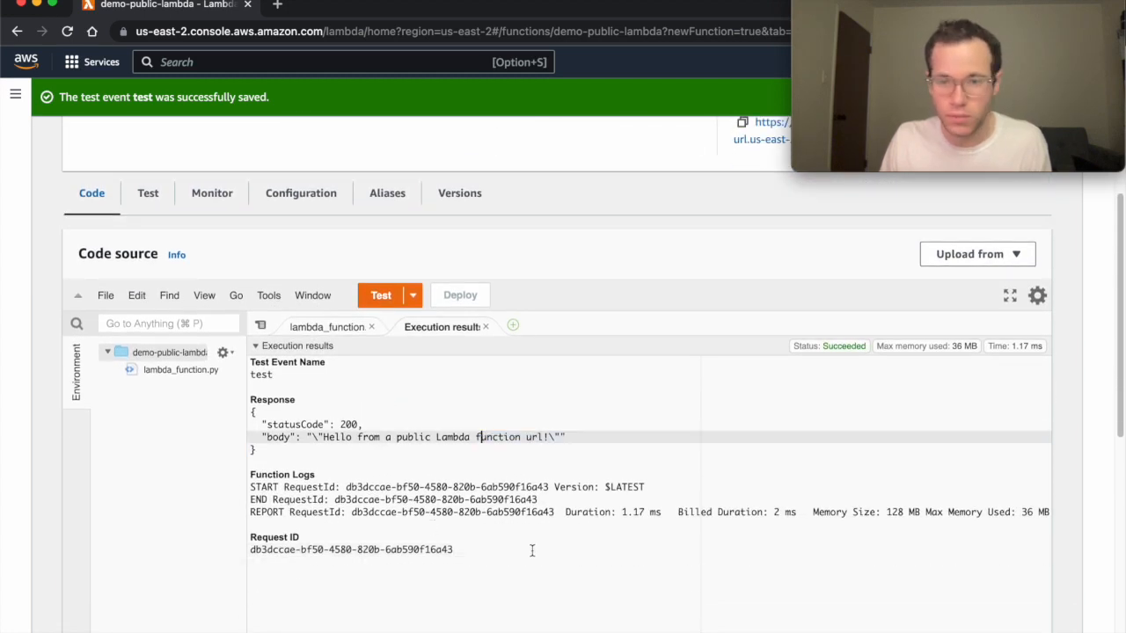
pyautogui.scroll(5, 545, 549)
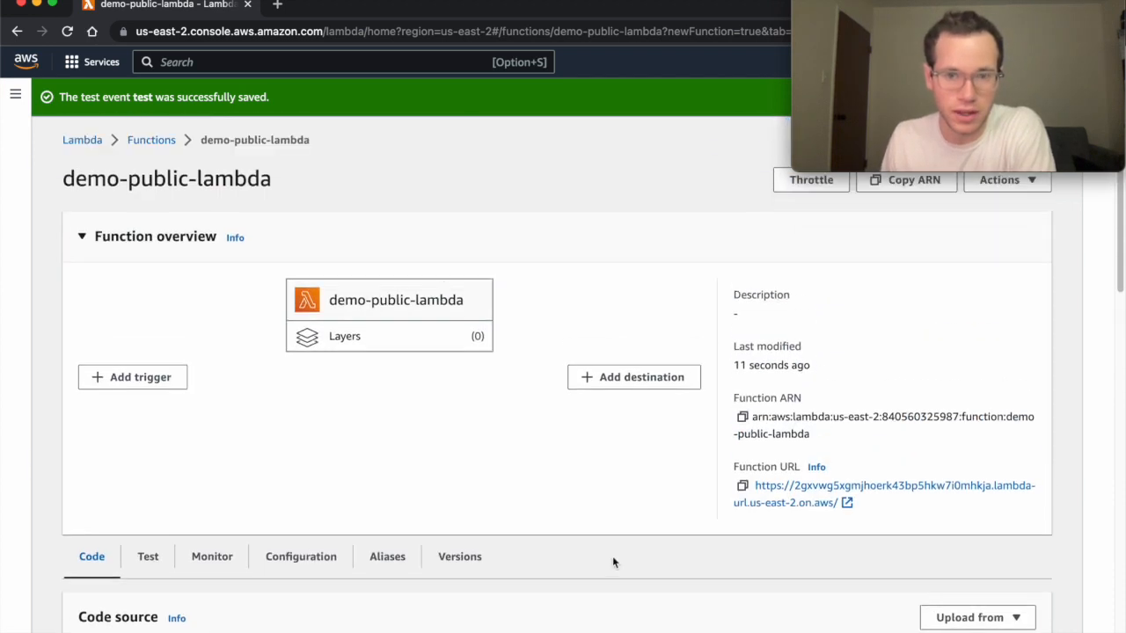
# View the public function URL's hello message in a new tab, then return to the console tab.
pyautogui.click(798, 492)
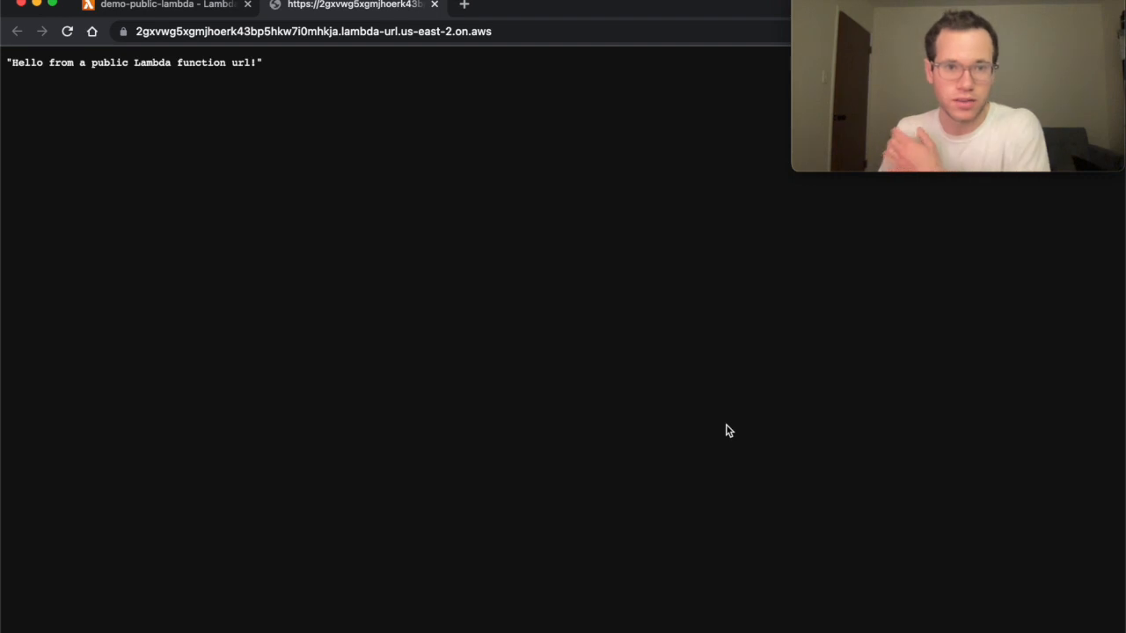
pyautogui.moveTo(563, 31); pyautogui.dragTo(137, 33)
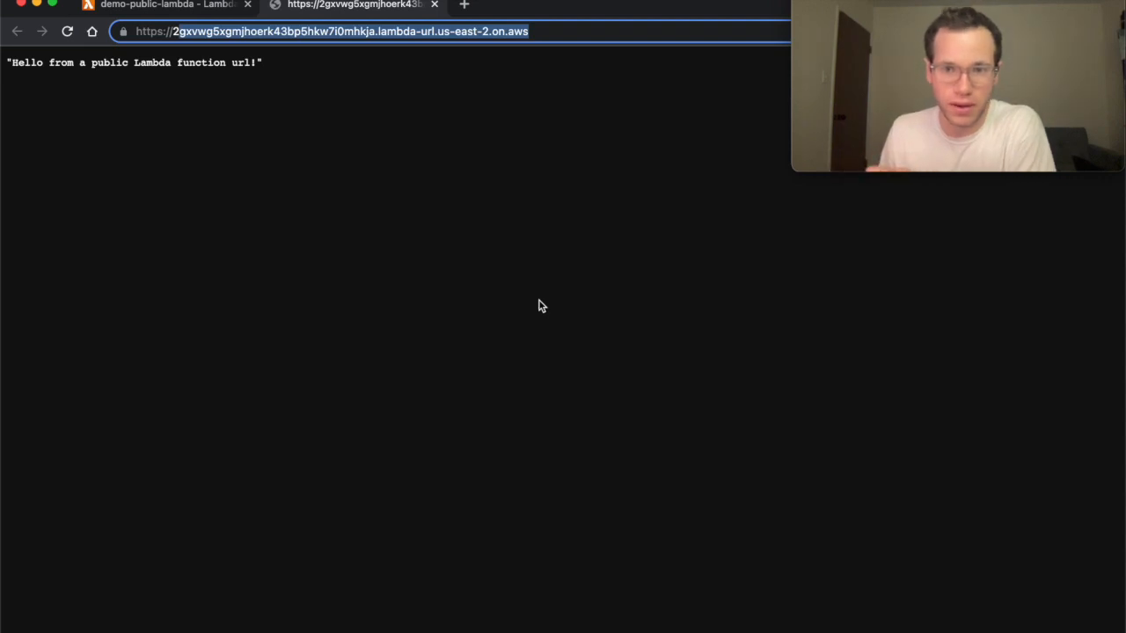
pyautogui.click(433, 237)
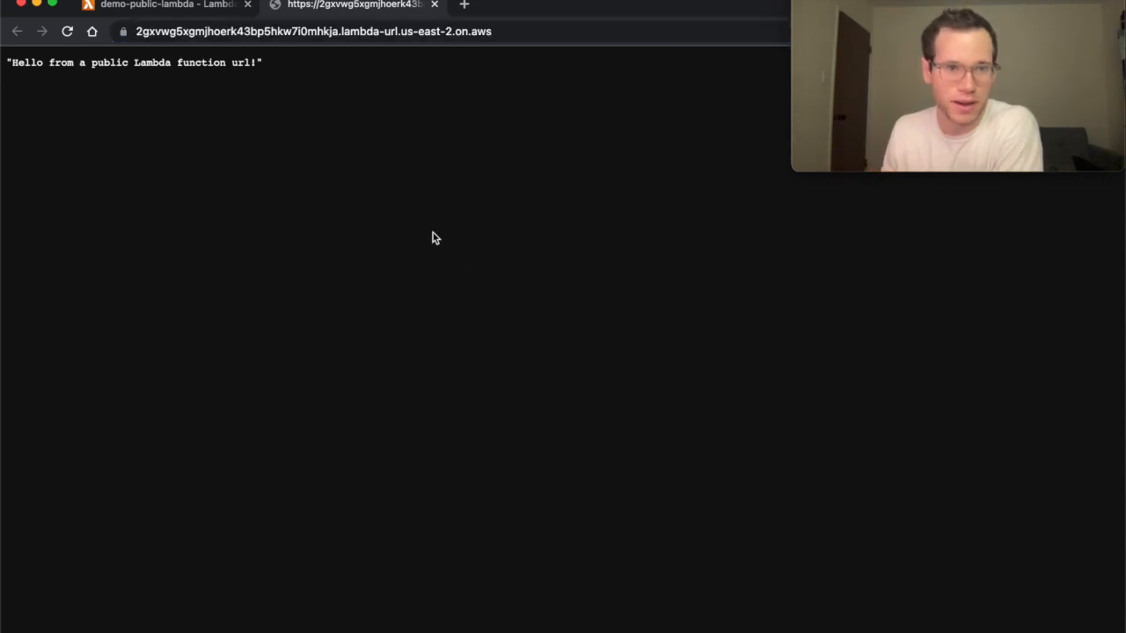
pyautogui.click(186, 7)
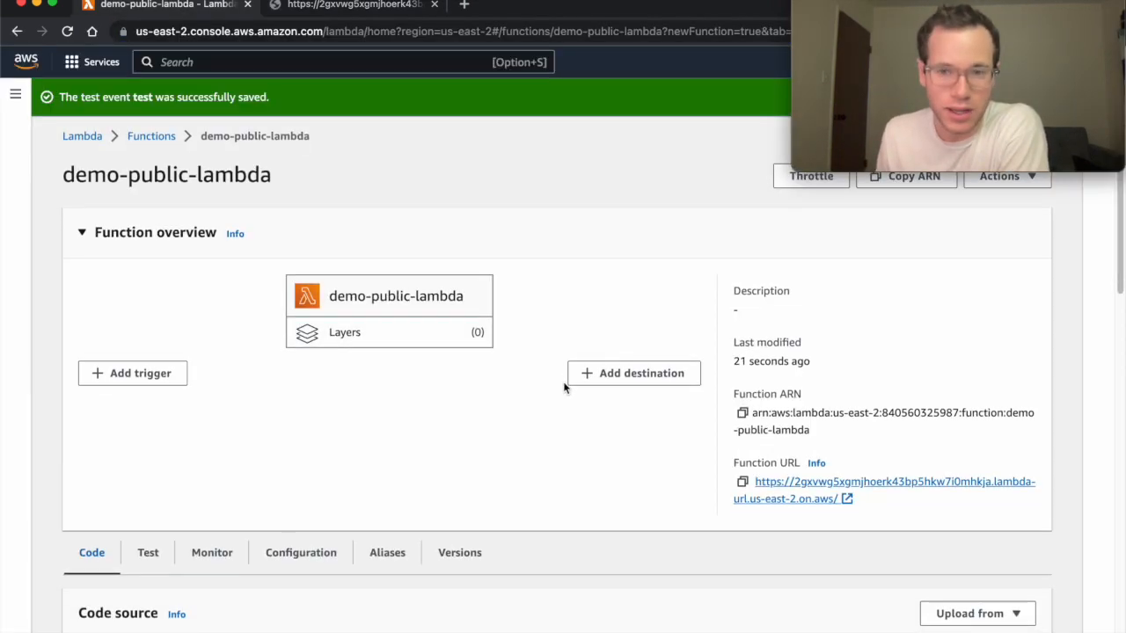
# Start another function from the functions list, maximize the browser, and name it demo-private-lambda.
pyautogui.scroll(-3, 563, 380)
pyautogui.scroll(5, 564, 388)
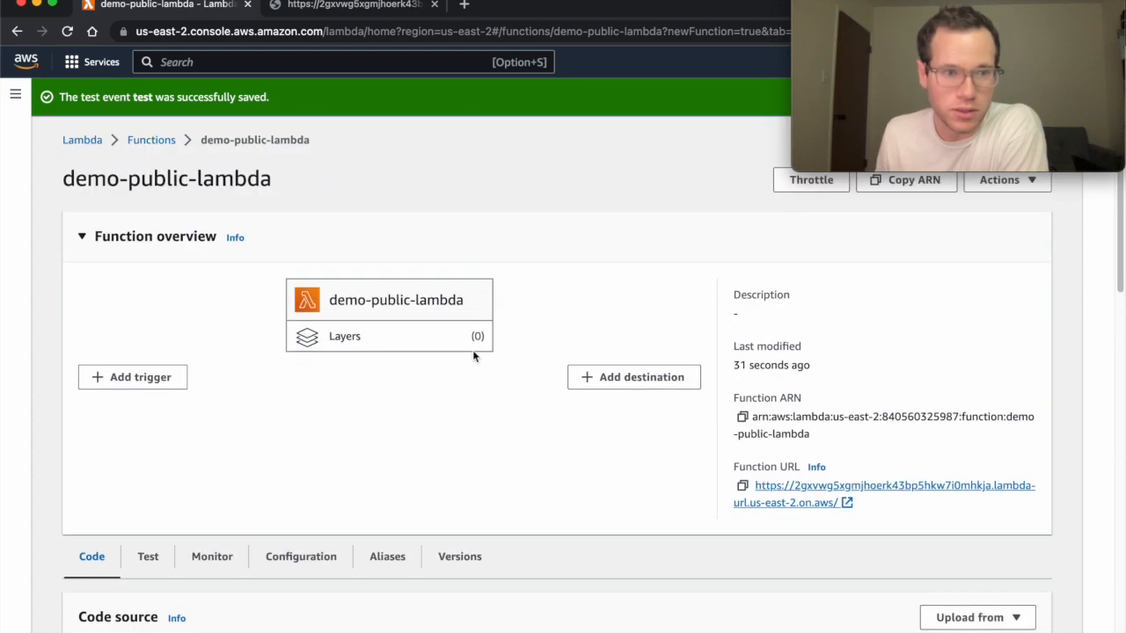
pyautogui.click(167, 143)
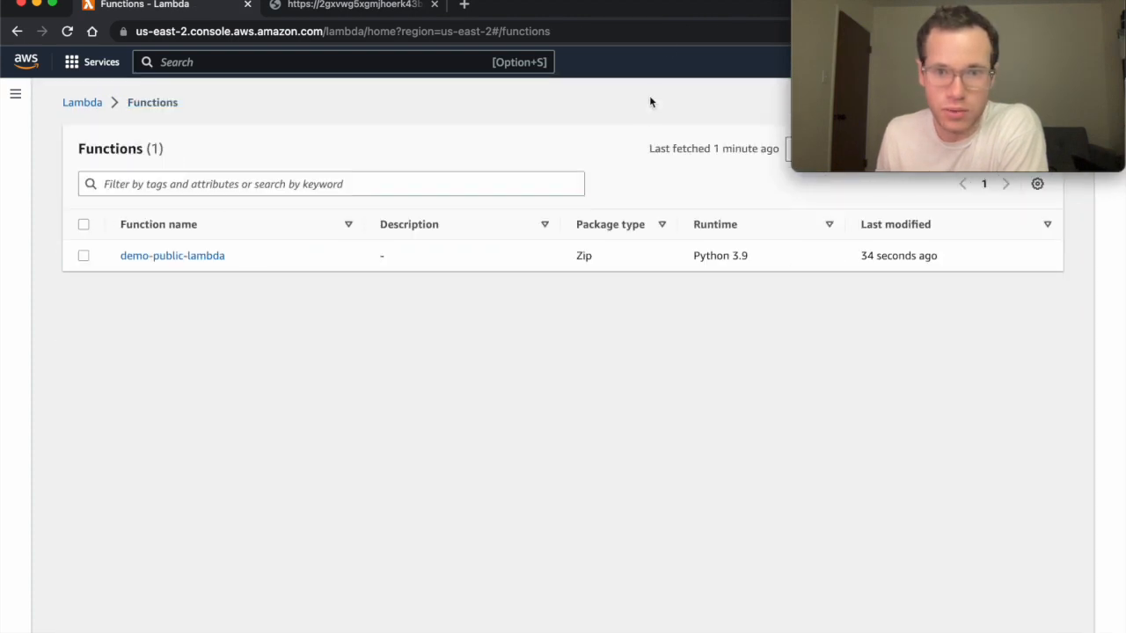
pyautogui.moveTo(659, 5); pyautogui.dragTo(643, 129)
pyautogui.click(966, 275)
pyautogui.moveTo(562, 135); pyautogui.dragTo(574, 81)
pyautogui.doubleClick(573, 81)
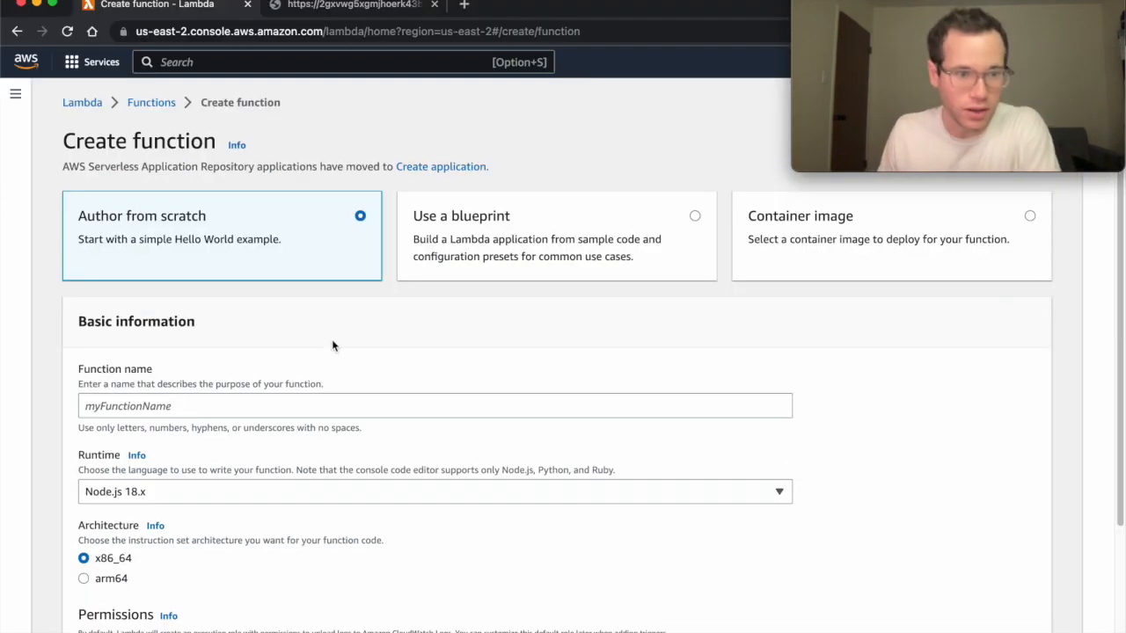
pyautogui.click(291, 409)
pyautogui.write('demo')
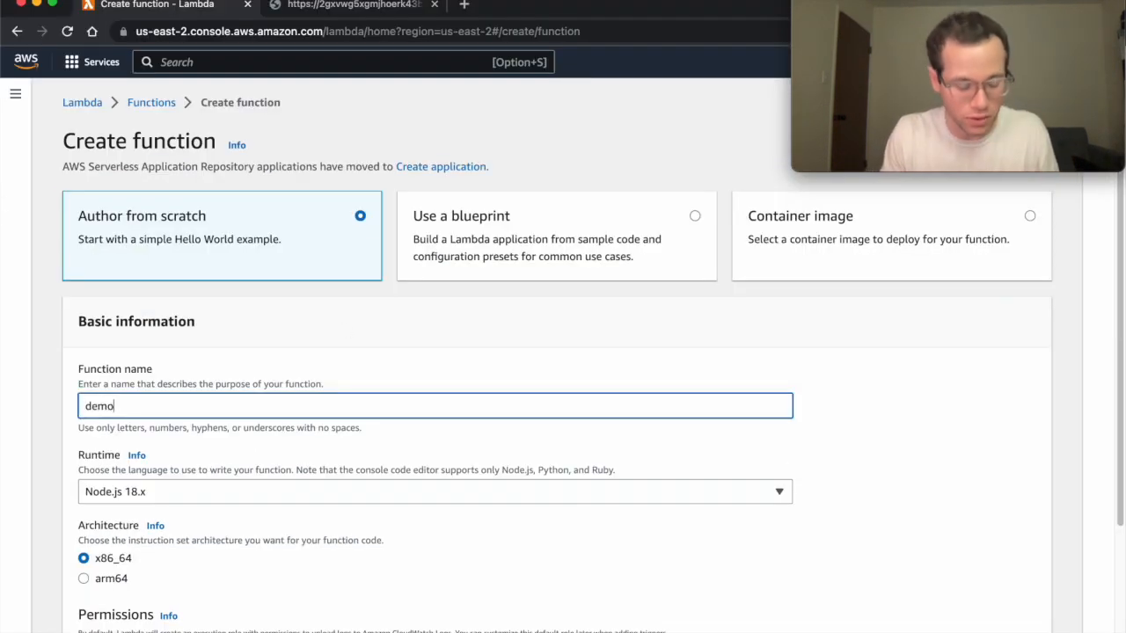
pyautogui.write('-private-lambda')
# Choose Python 3.9, enable a function URL with AWS_IAM auth, and create the function.
pyautogui.click(160, 492)
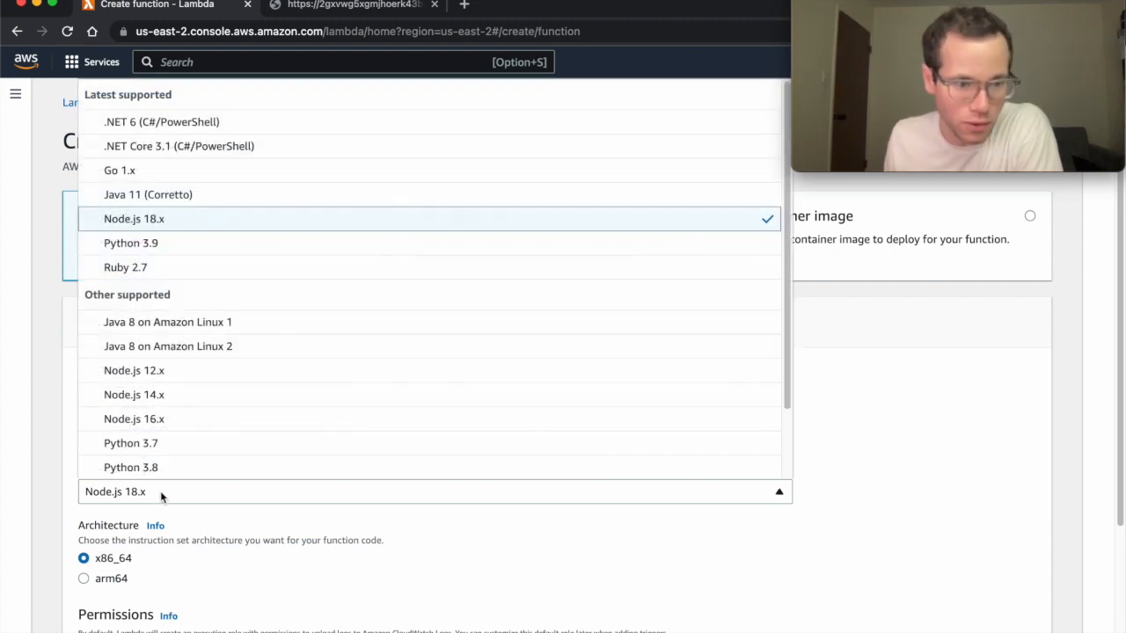
pyautogui.click(143, 246)
pyautogui.scroll(-4, 163, 393)
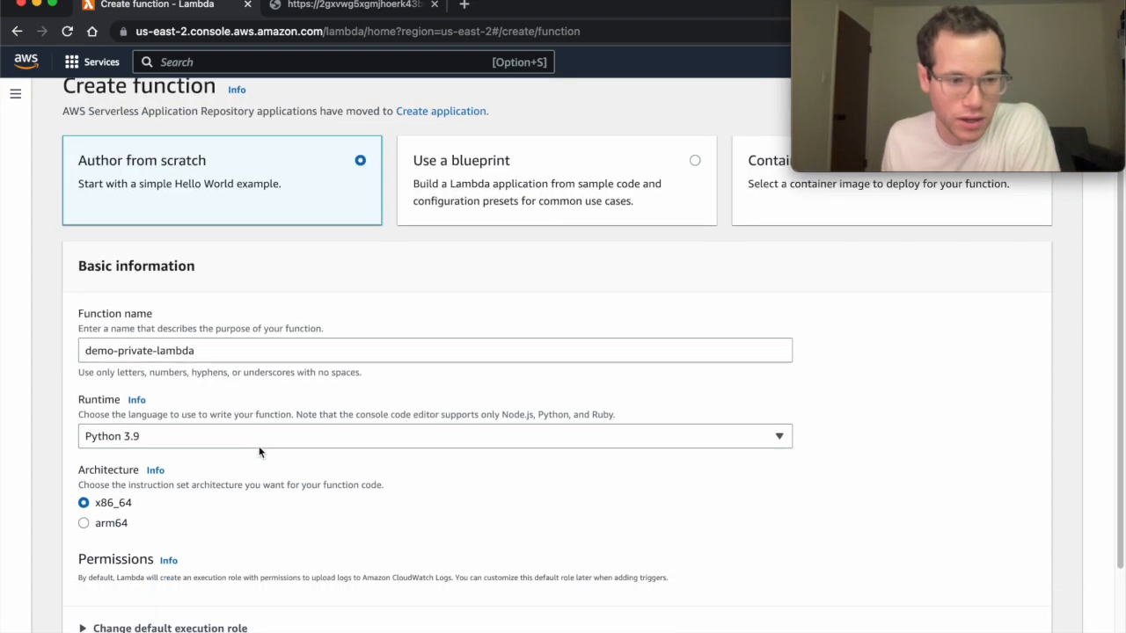
pyautogui.click(155, 563)
pyautogui.scroll(-3, 166, 493)
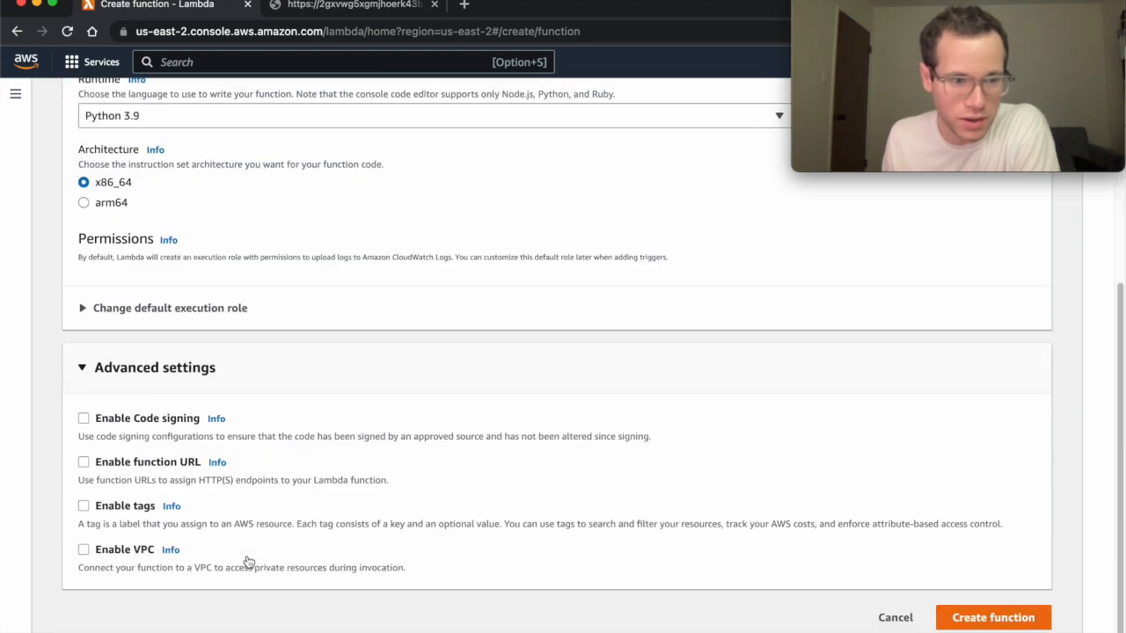
pyautogui.click(157, 466)
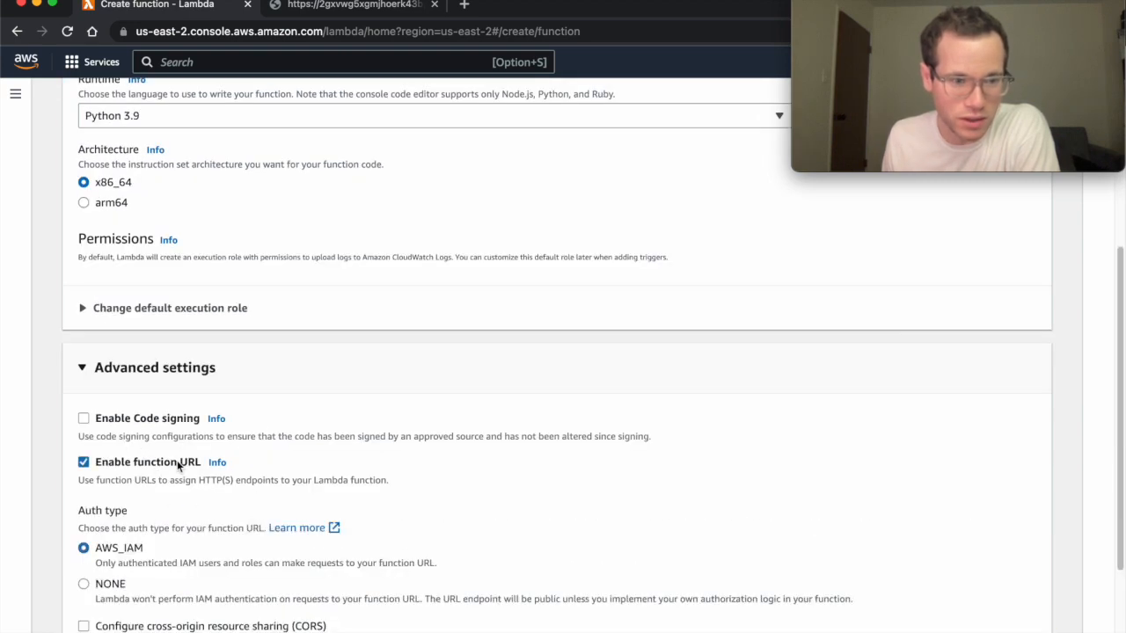
pyautogui.scroll(-3, 194, 489)
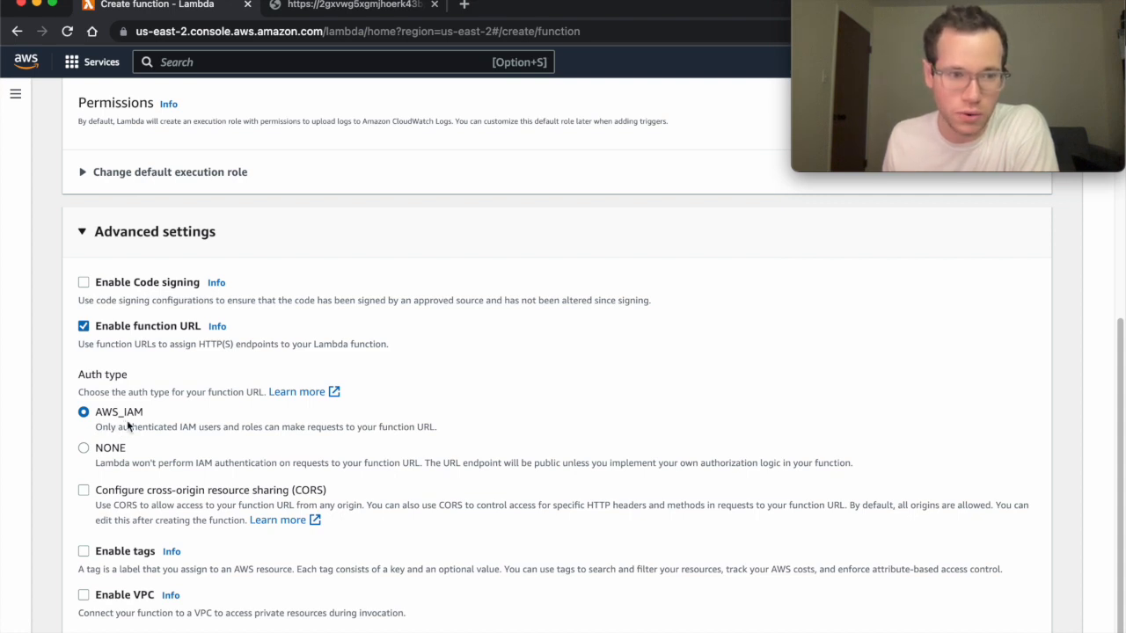
pyautogui.scroll(-1, 126, 422)
pyautogui.scroll(-1, 126, 425)
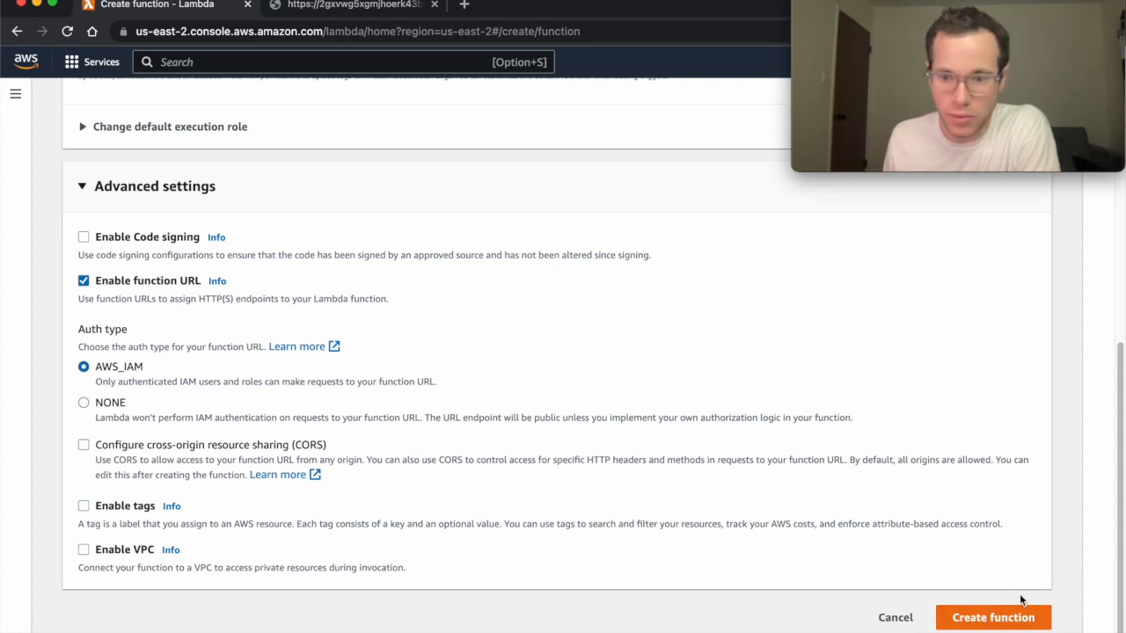
pyautogui.click(1020, 617)
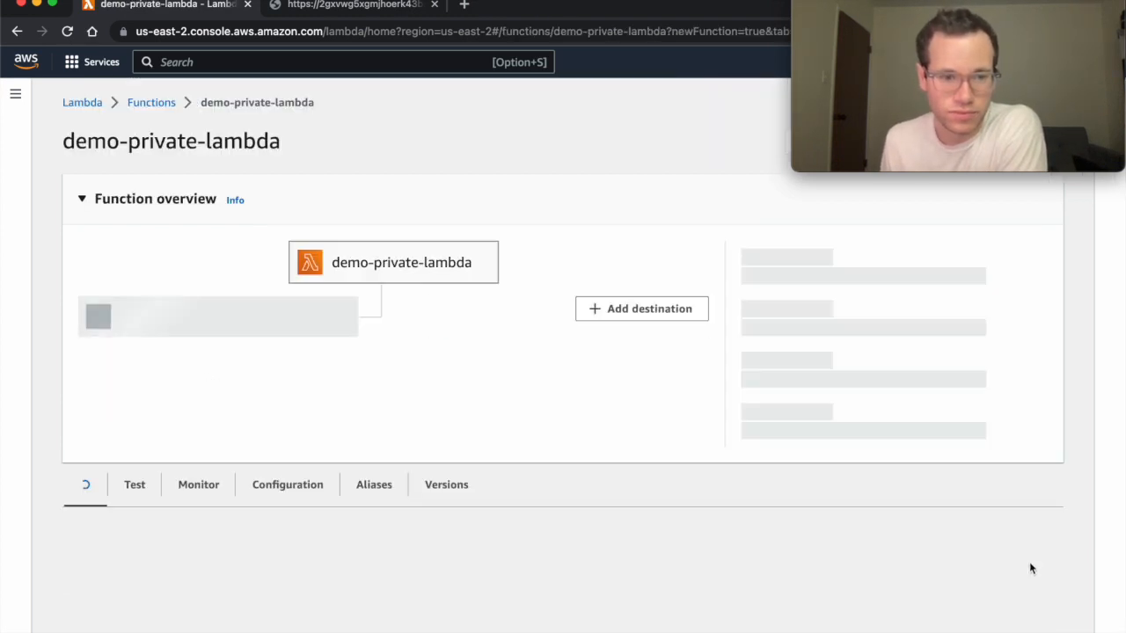
# Change line 7 to return 'Hello from a private Lambda function url!' and deploy.
pyautogui.scroll(-10, 544, 444)
pyautogui.scroll(-1, 521, 453)
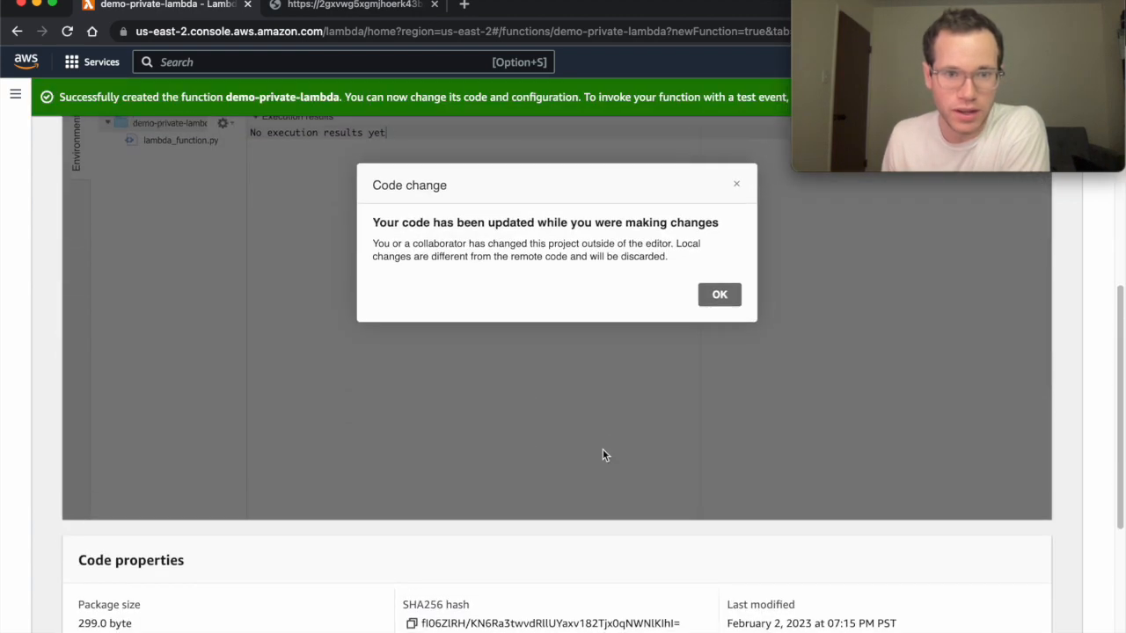
pyautogui.scroll(1, 604, 453)
pyautogui.click(723, 340)
pyautogui.scroll(8, 646, 448)
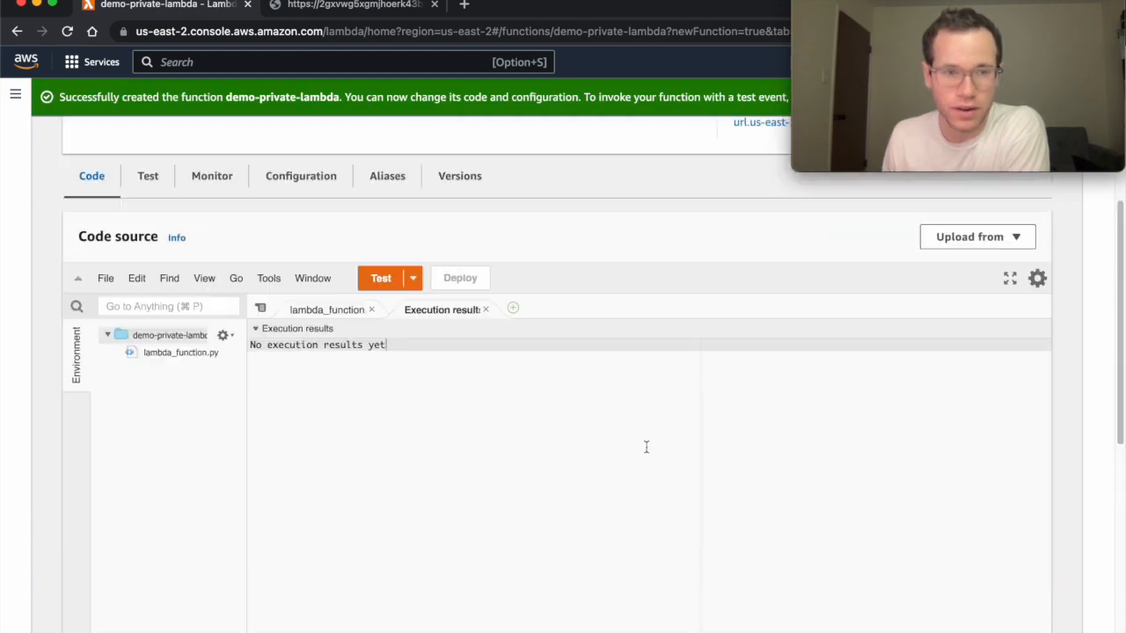
pyautogui.scroll(-3, 465, 351)
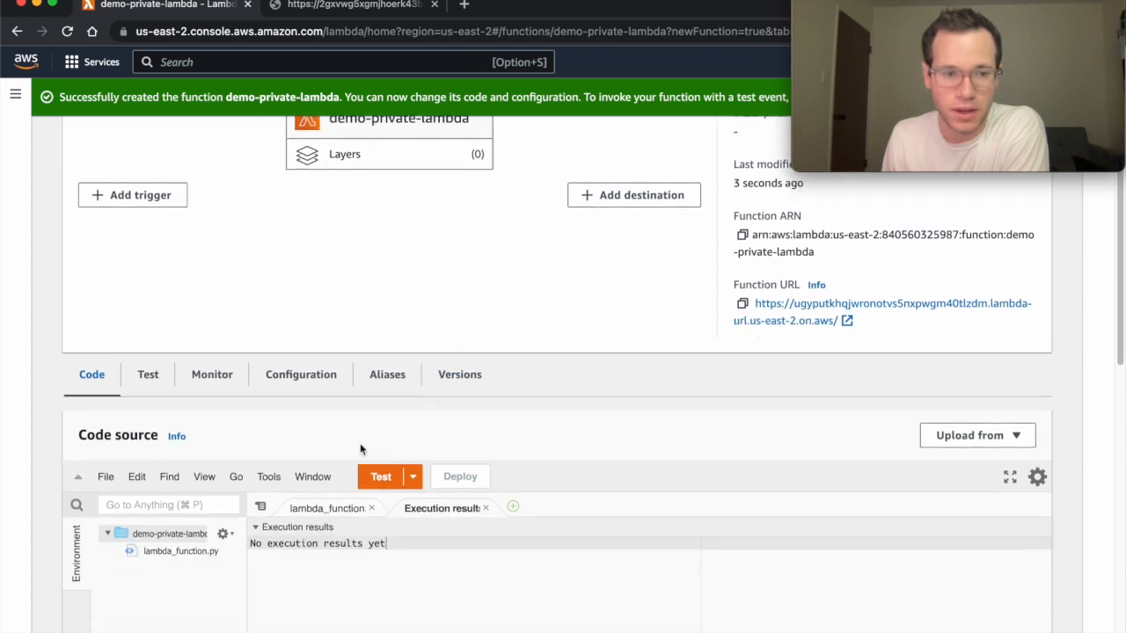
pyautogui.scroll(-1, 363, 525)
pyautogui.click(481, 565)
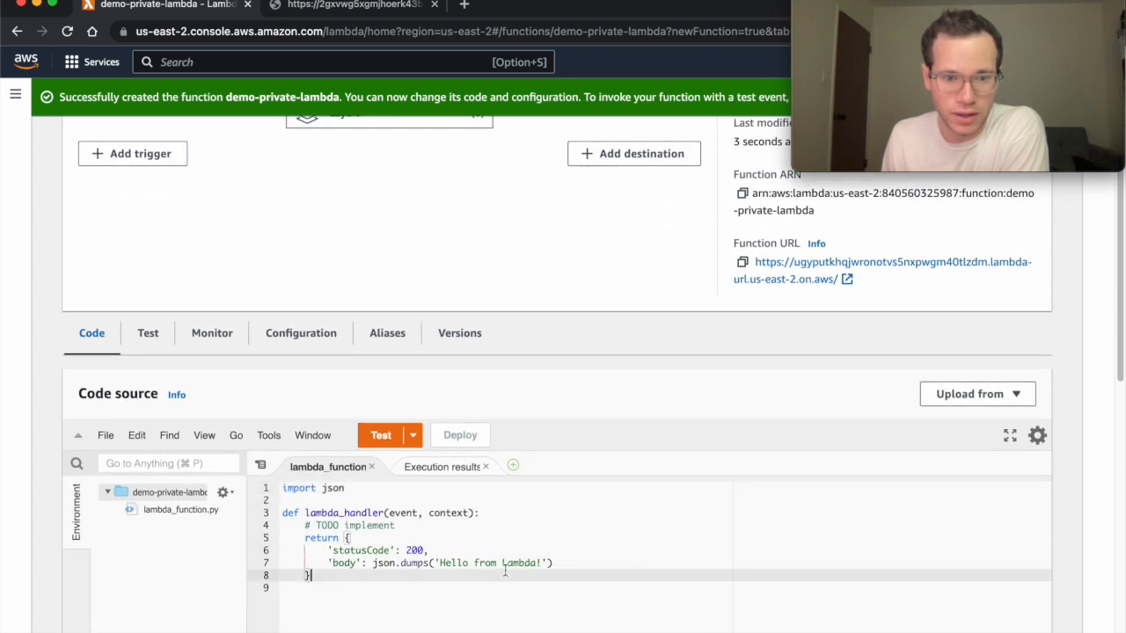
pyautogui.write('a private')
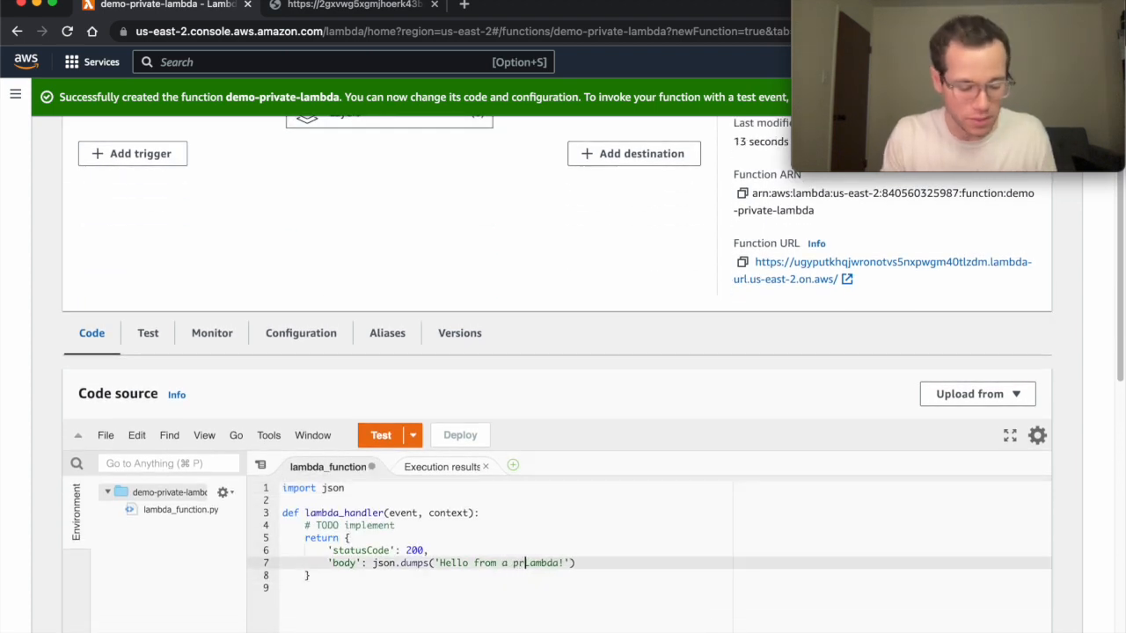
pyautogui.click(594, 560)
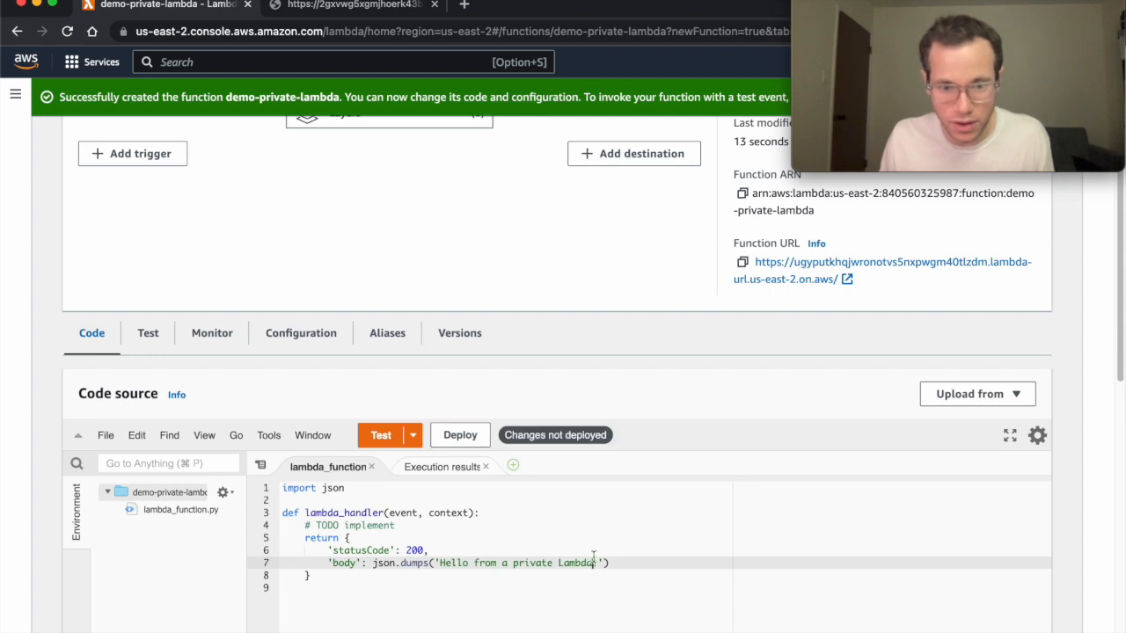
pyautogui.write('function url!')
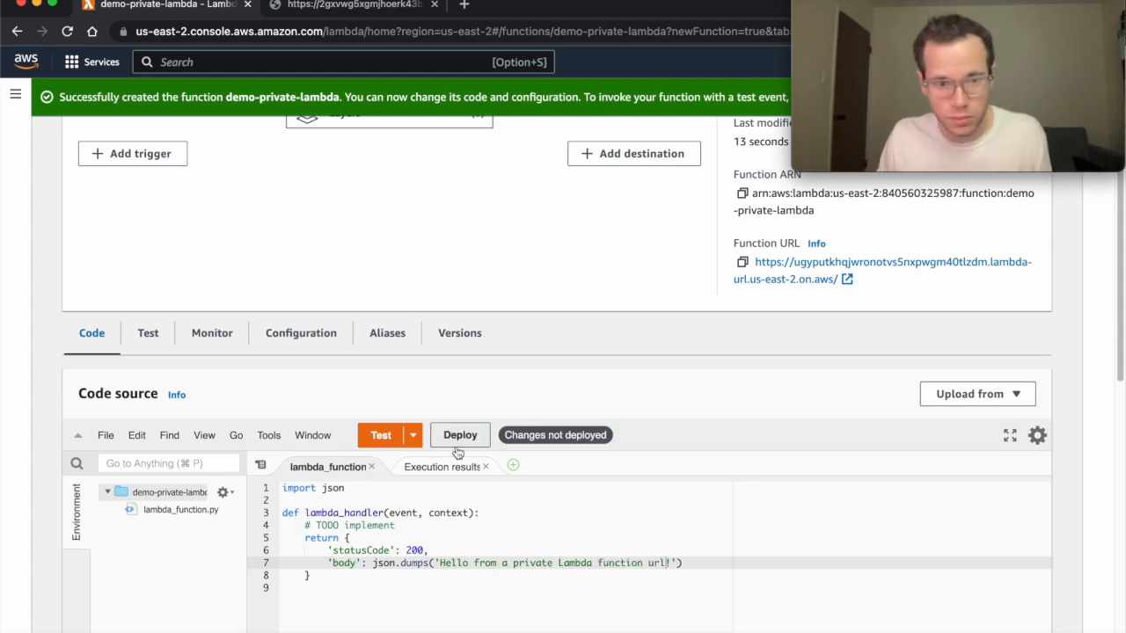
pyautogui.click(457, 450)
# Begin configuring a new test event named private-test.
pyautogui.click(396, 439)
pyautogui.click(327, 299)
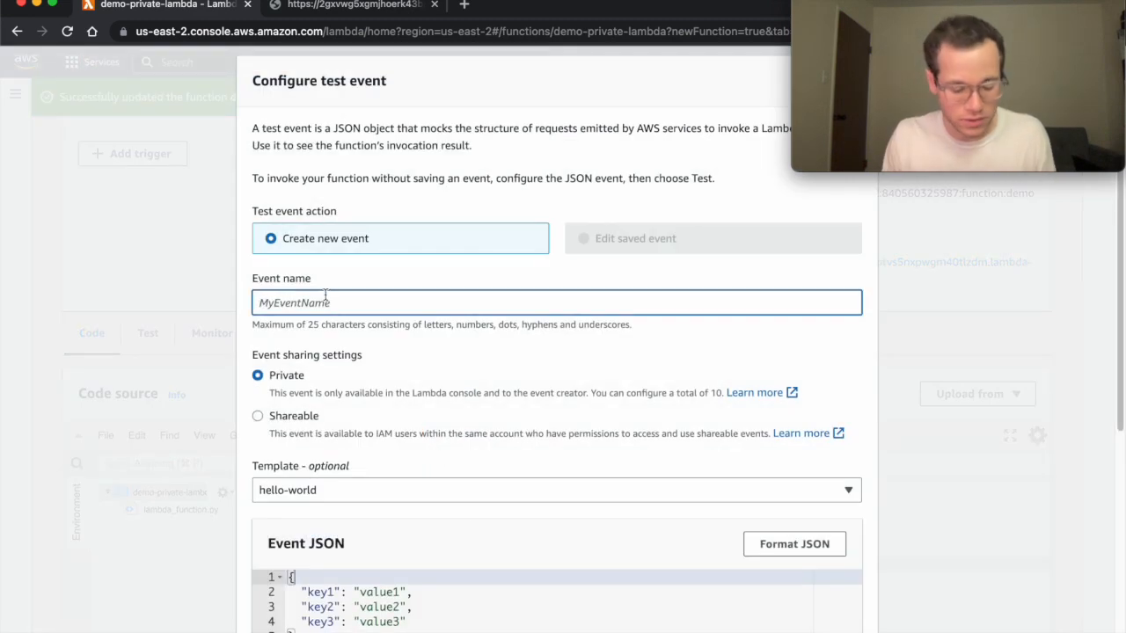
pyautogui.write('private-tes')
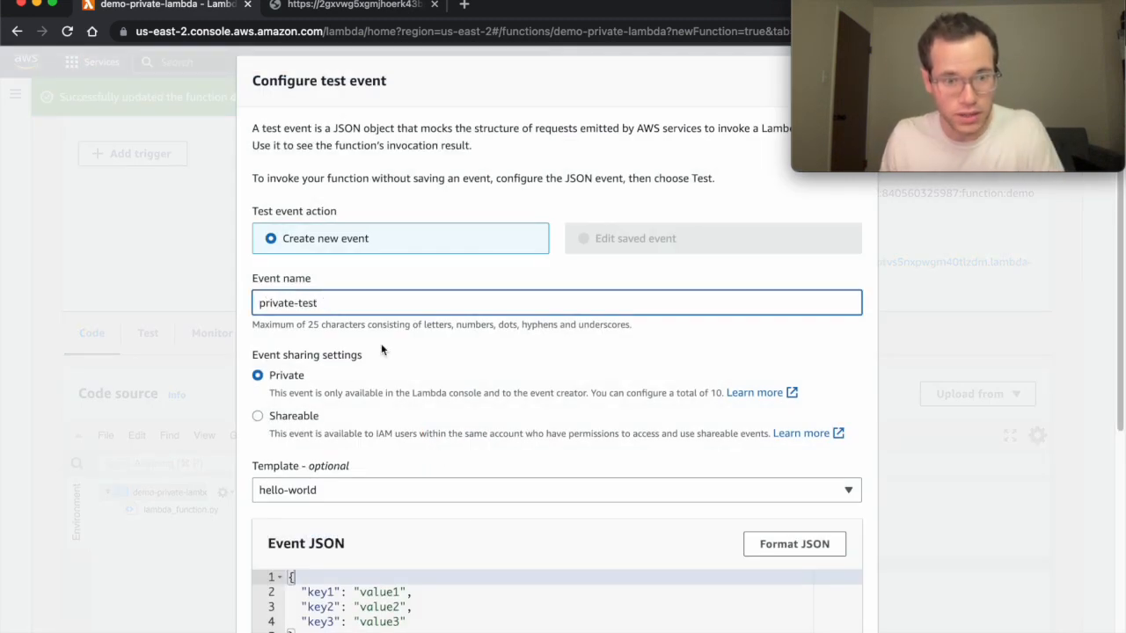
pyautogui.write('t')
pyautogui.scroll(-5, 502, 442)
# Save the private-test event, run it, and review the execution results.
pyautogui.click(832, 628)
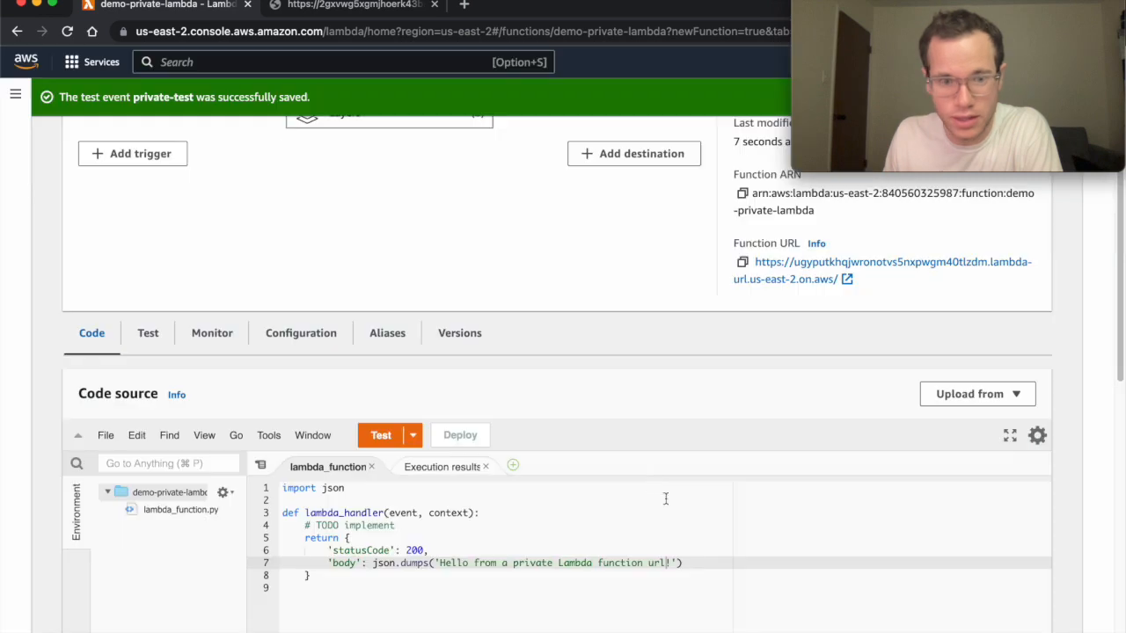
pyautogui.click(387, 440)
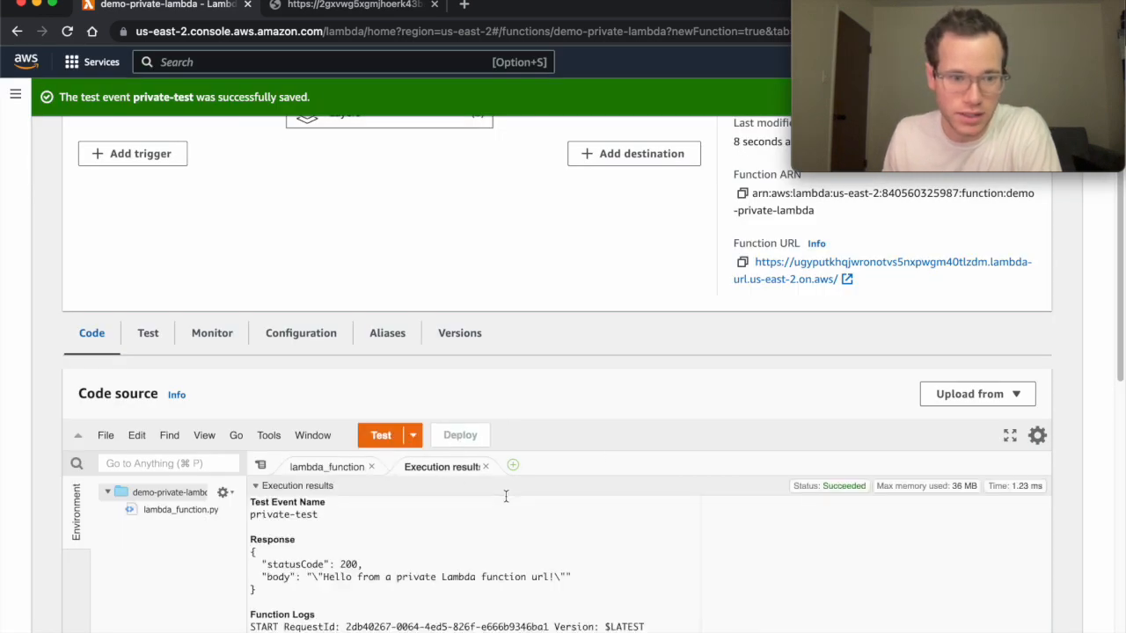
pyautogui.scroll(-2, 510, 502)
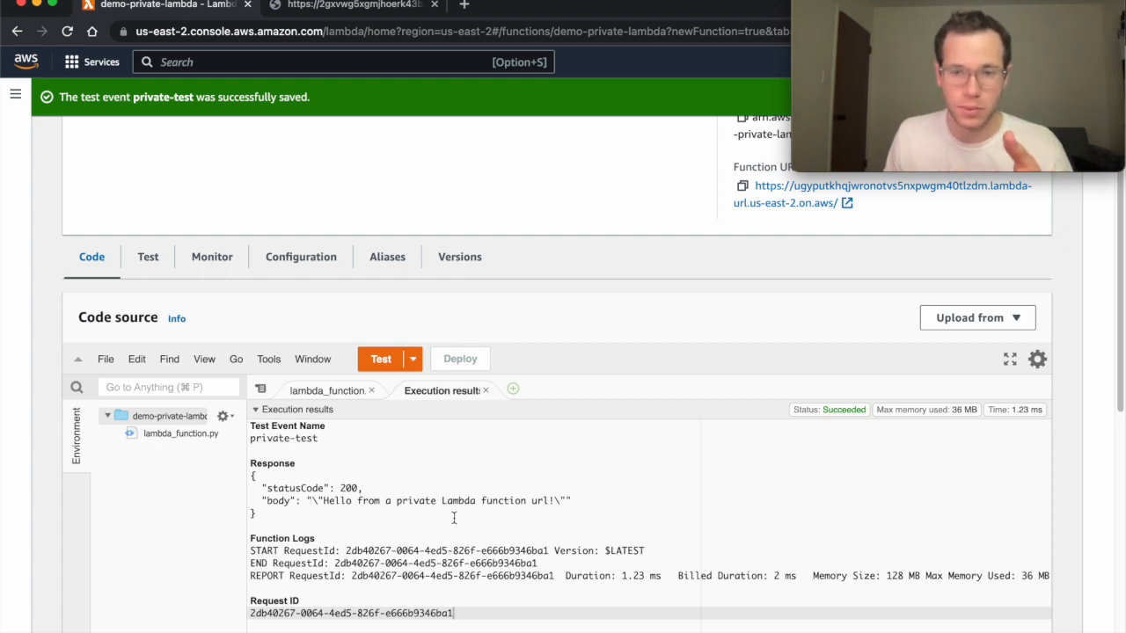
pyautogui.scroll(-1, 454, 518)
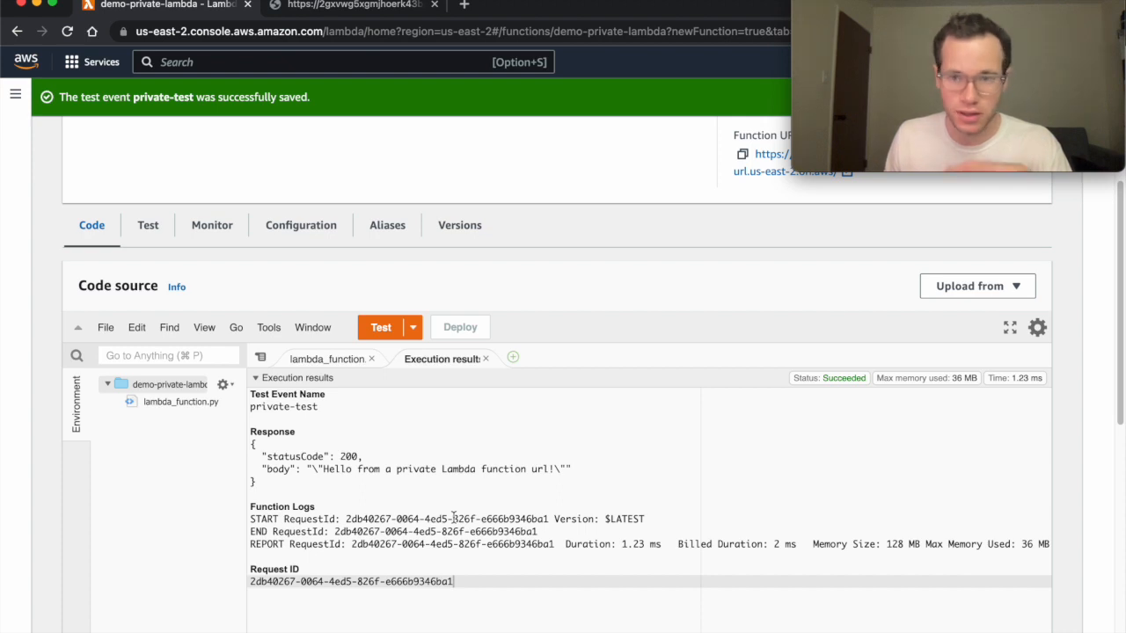
pyautogui.scroll(3, 454, 518)
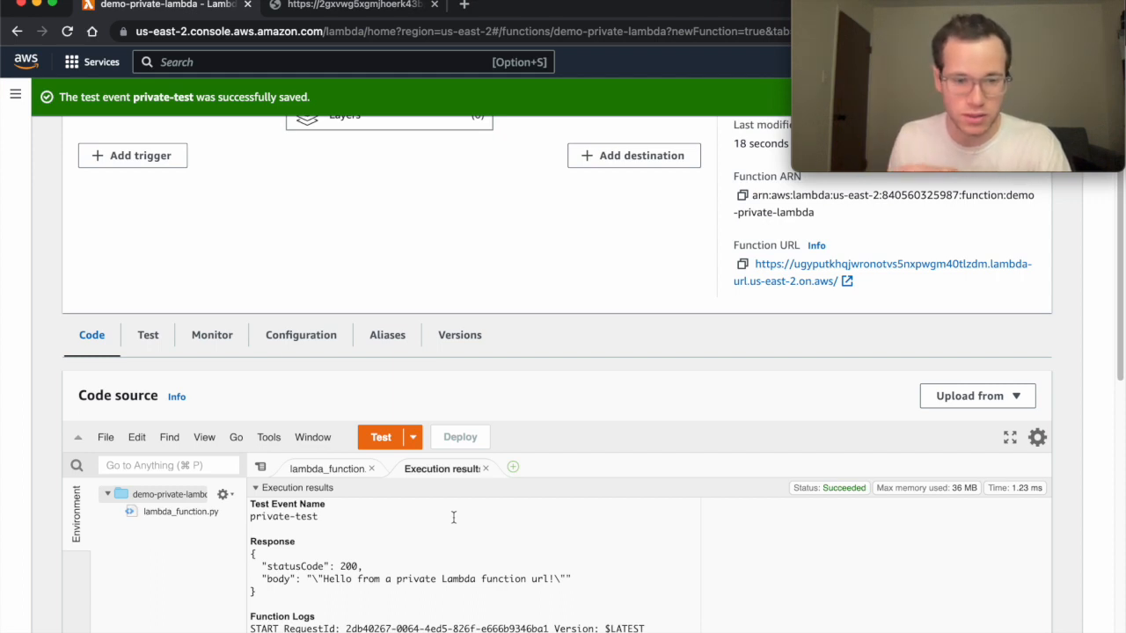
pyautogui.scroll(1, 489, 538)
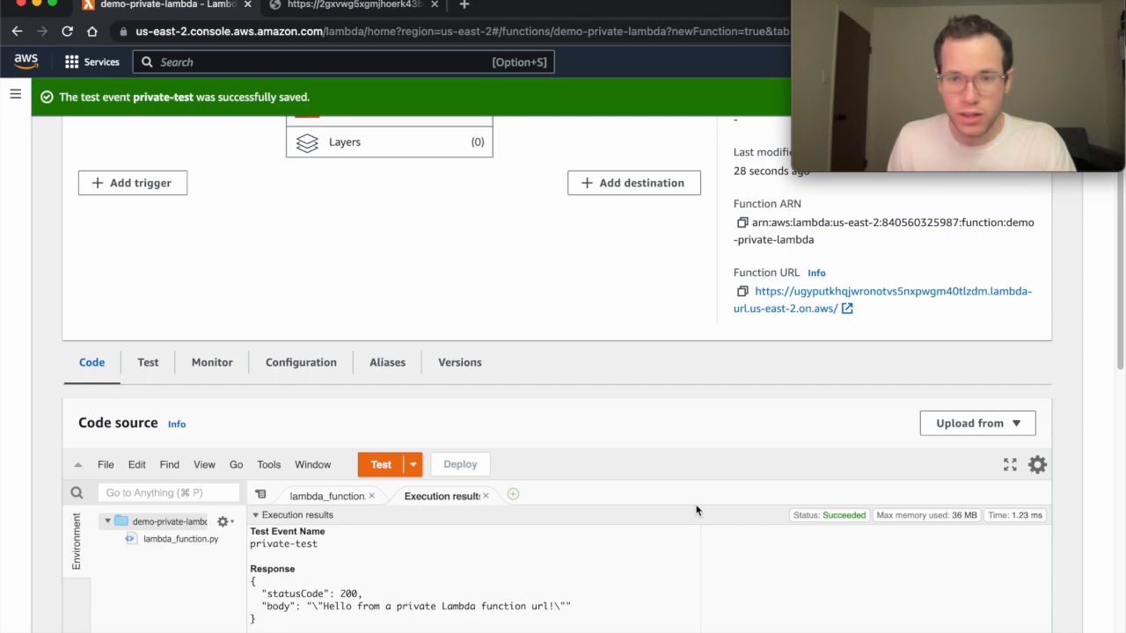
pyautogui.scroll(1, 747, 430)
# Open the private function URL in a new tab, see Forbidden, and return to the console tab.
pyautogui.click(783, 332)
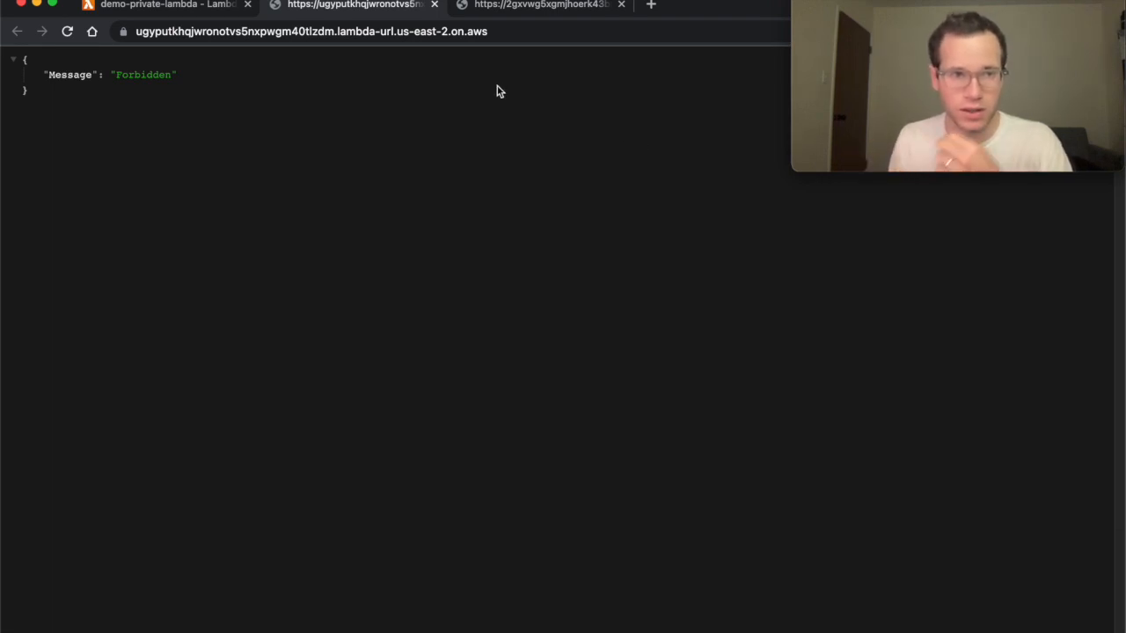
pyautogui.click(97, 10)
pyautogui.scroll(2, 253, 241)
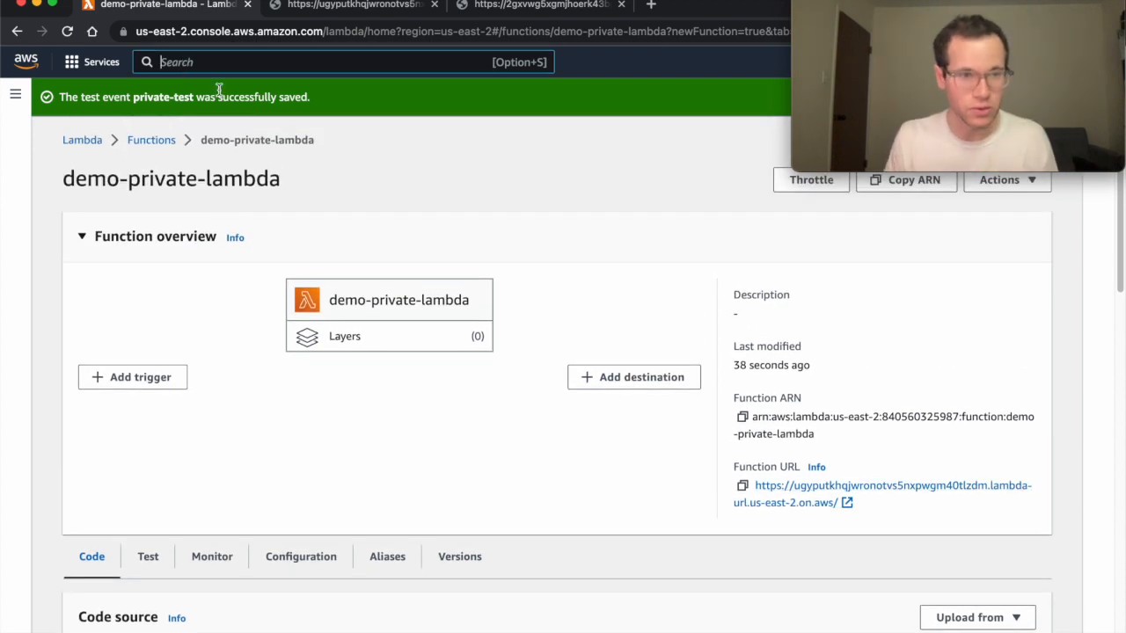
# Reach IAM through the console search and begin a new policy from the Policies page.
pyautogui.click(196, 60)
pyautogui.write('iam')
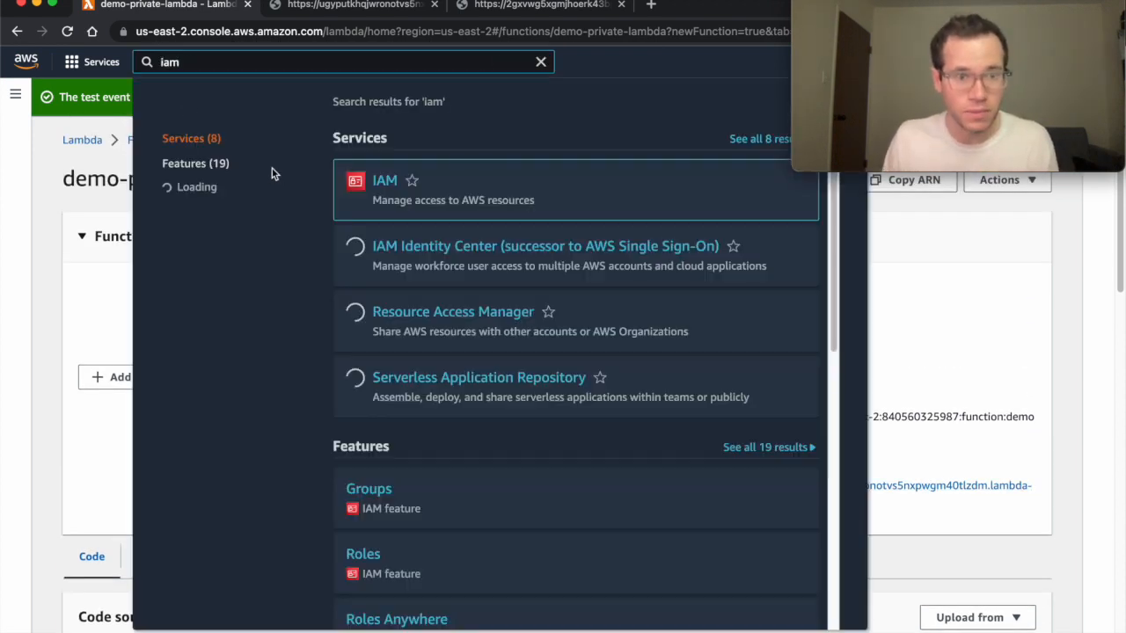
pyautogui.click(387, 180)
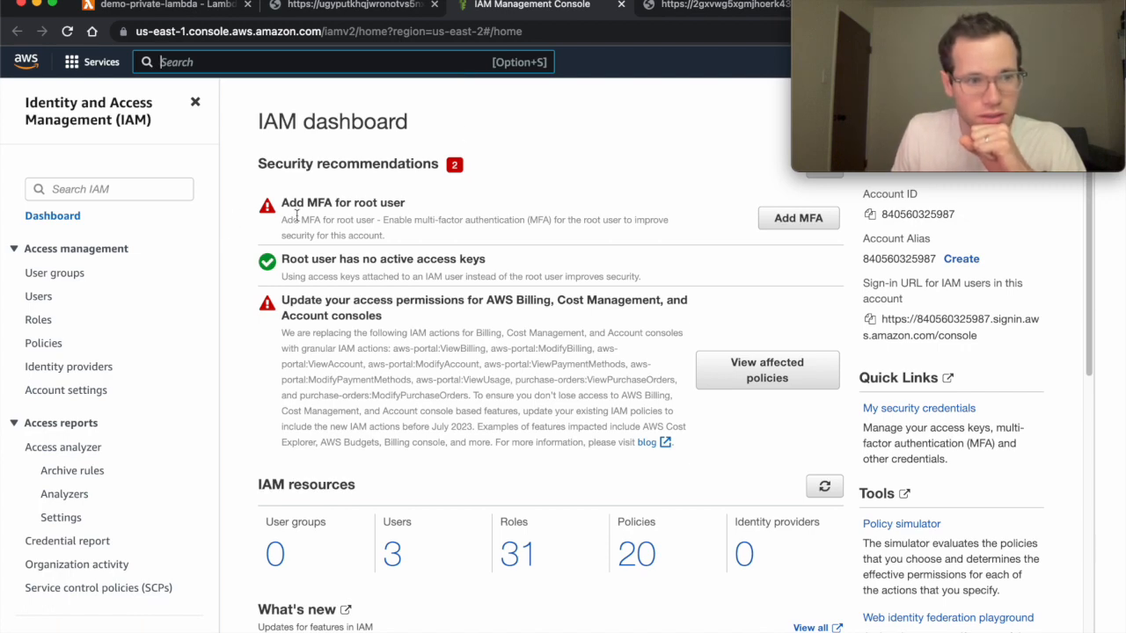
pyautogui.click(40, 343)
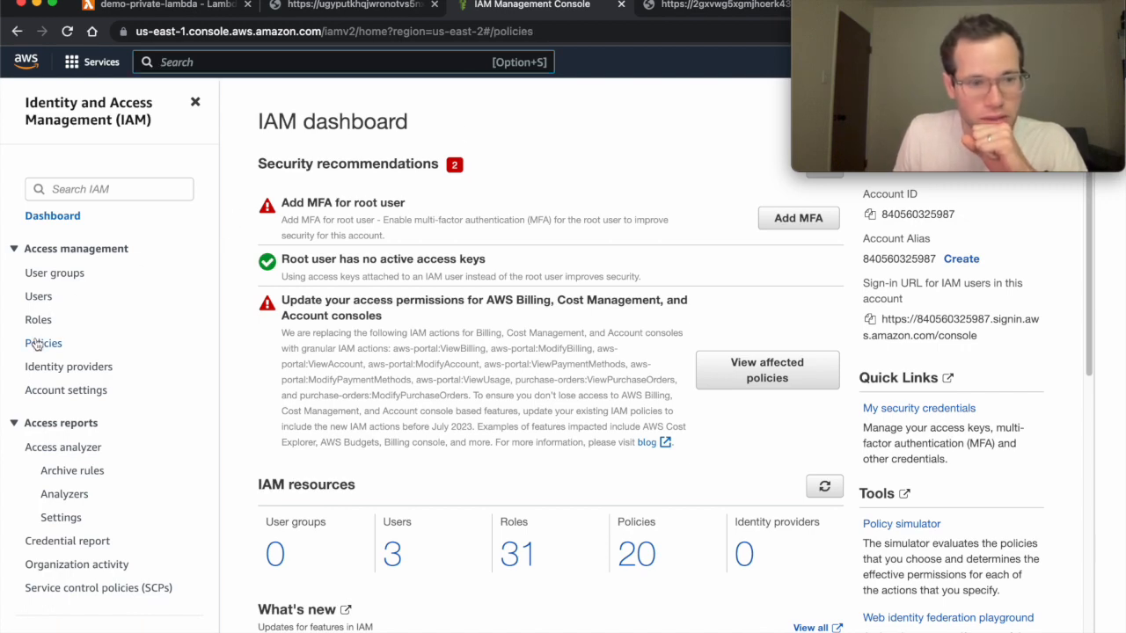
pyautogui.click(973, 244)
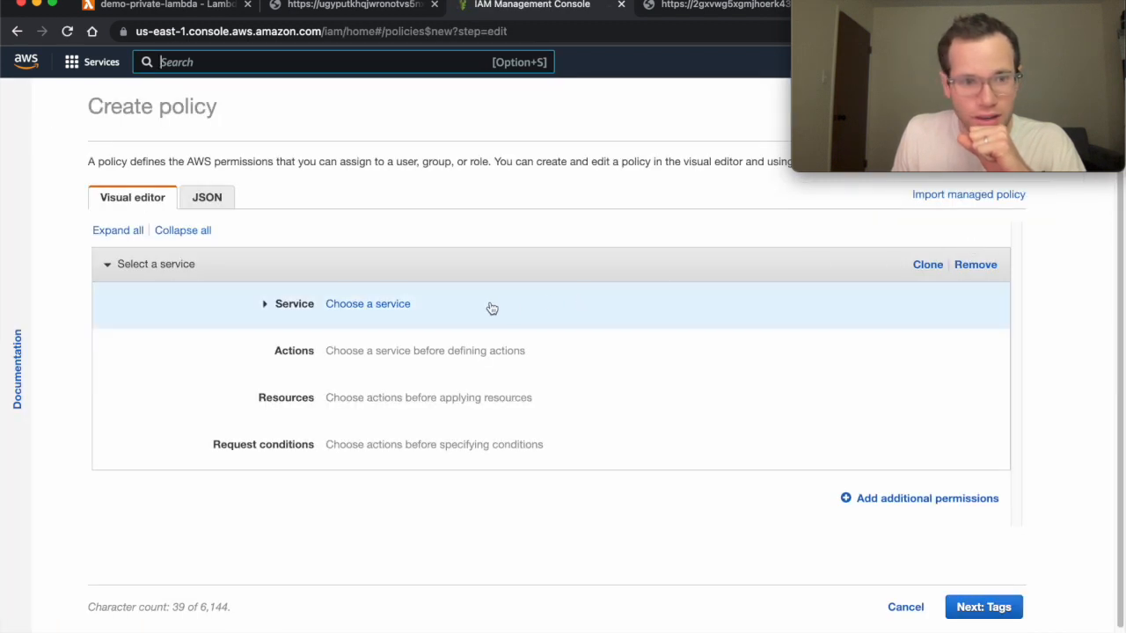
# Replace the default JSON policy text with the pasted Lambda invoke policy.
pyautogui.click(208, 197)
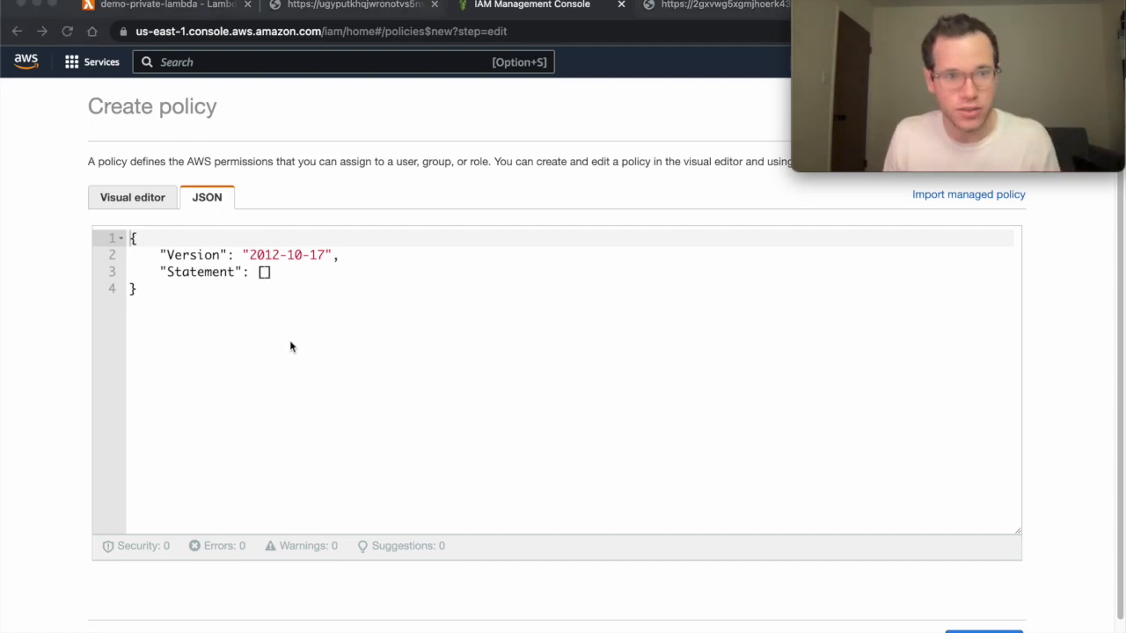
pyautogui.press('super+a')
pyautogui.press('super+v')
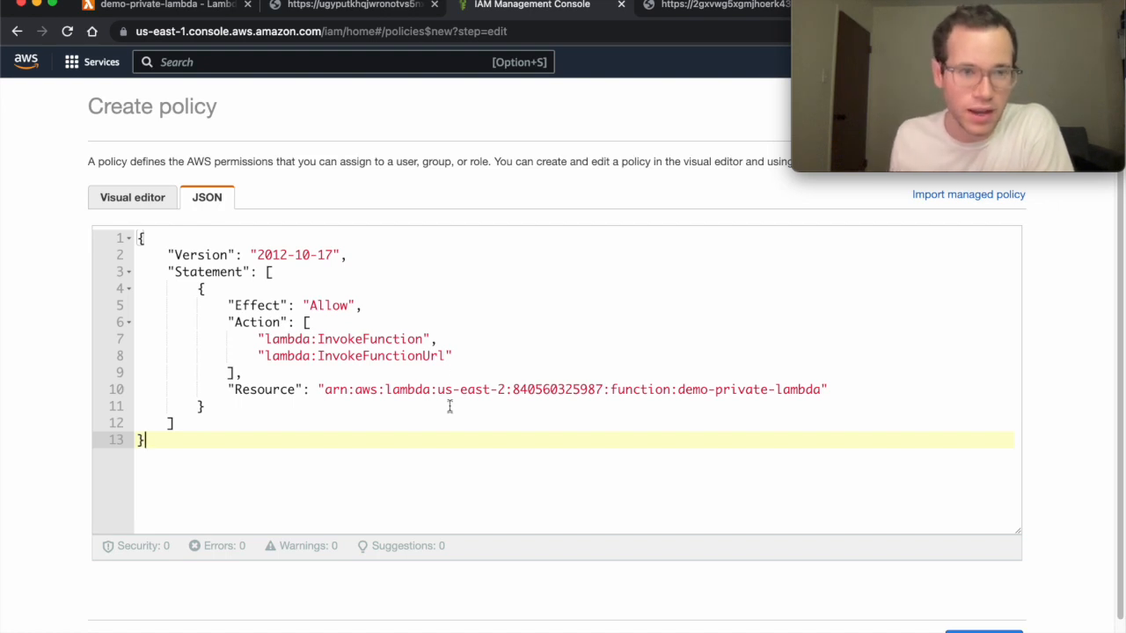
# Copy demo-private-lambda's function ARN and paste it as the policy's Resource value.
pyautogui.click(182, 9)
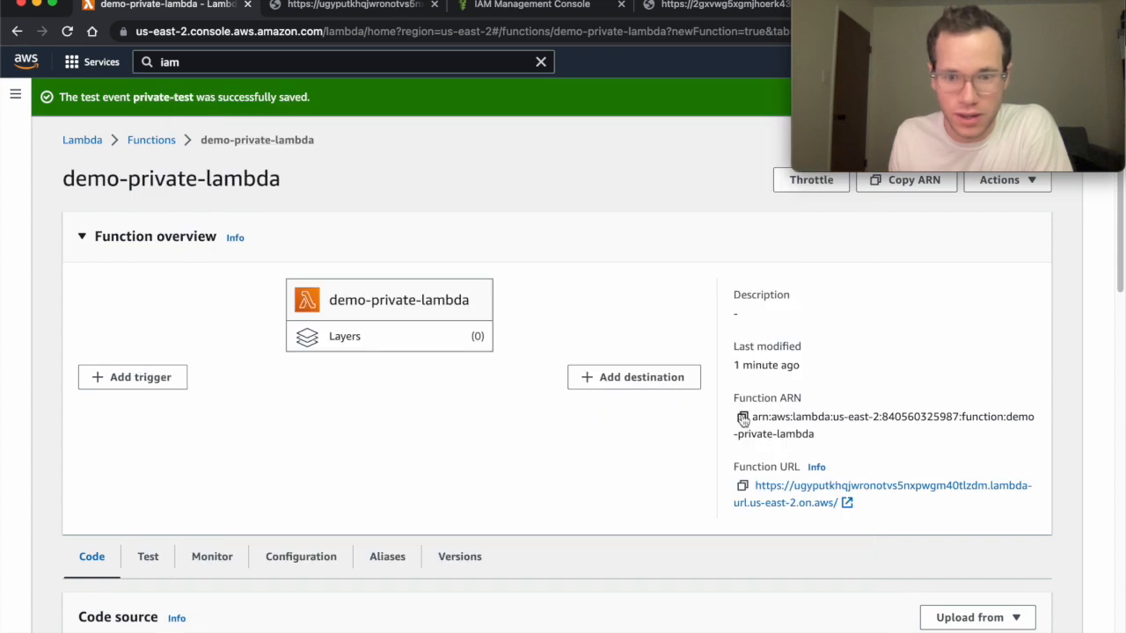
pyautogui.moveTo(801, 394); pyautogui.dragTo(729, 401)
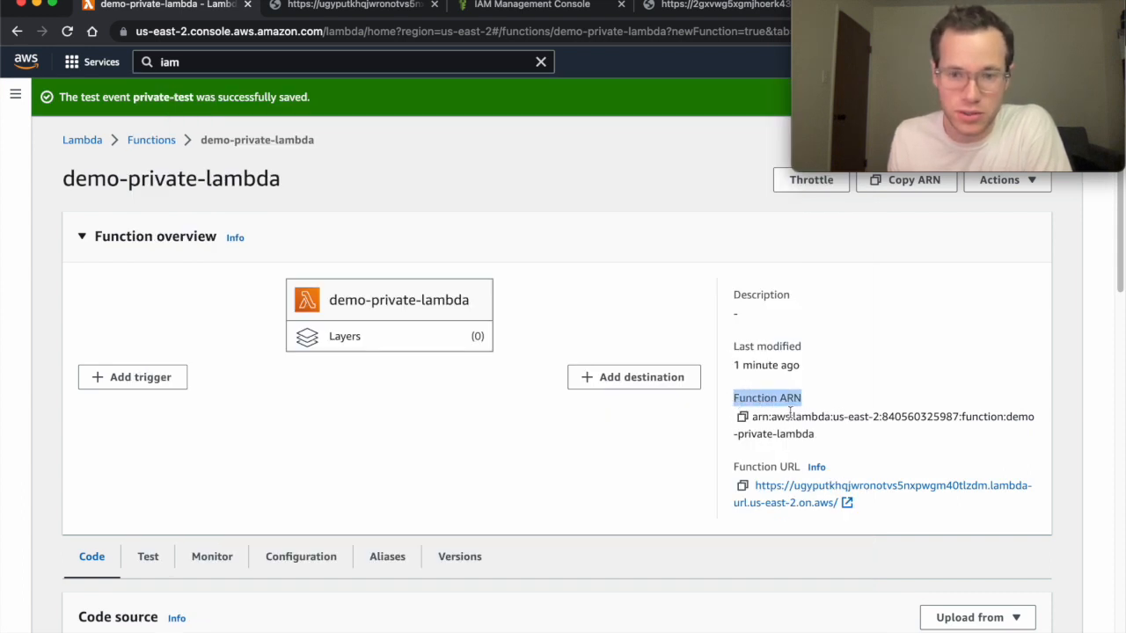
pyautogui.click(743, 417)
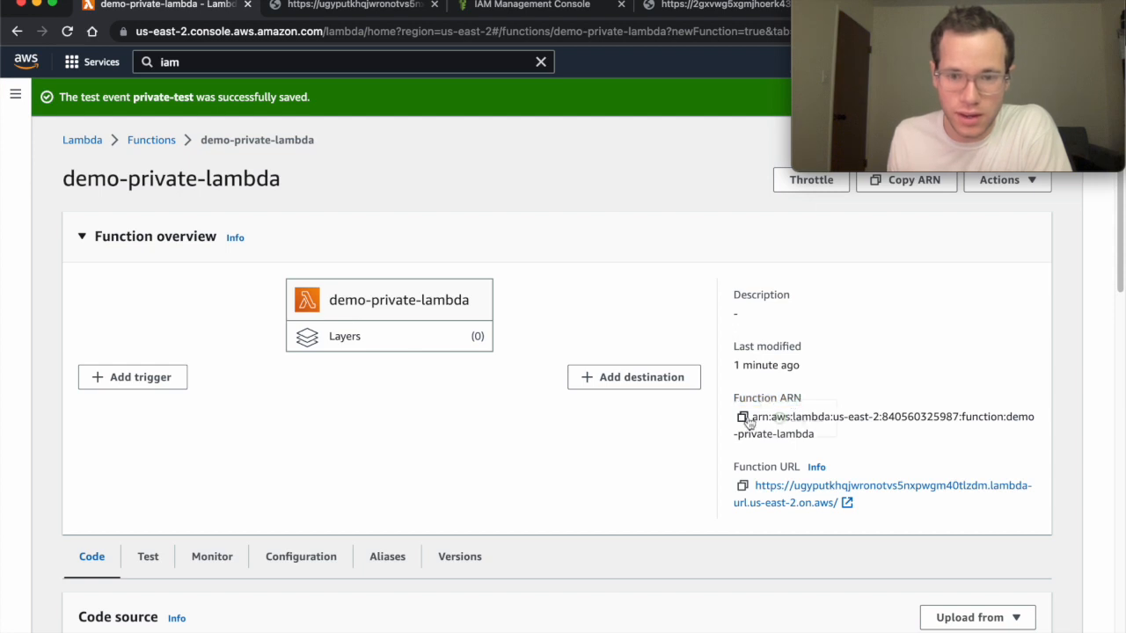
pyautogui.middleClick(381, 12)
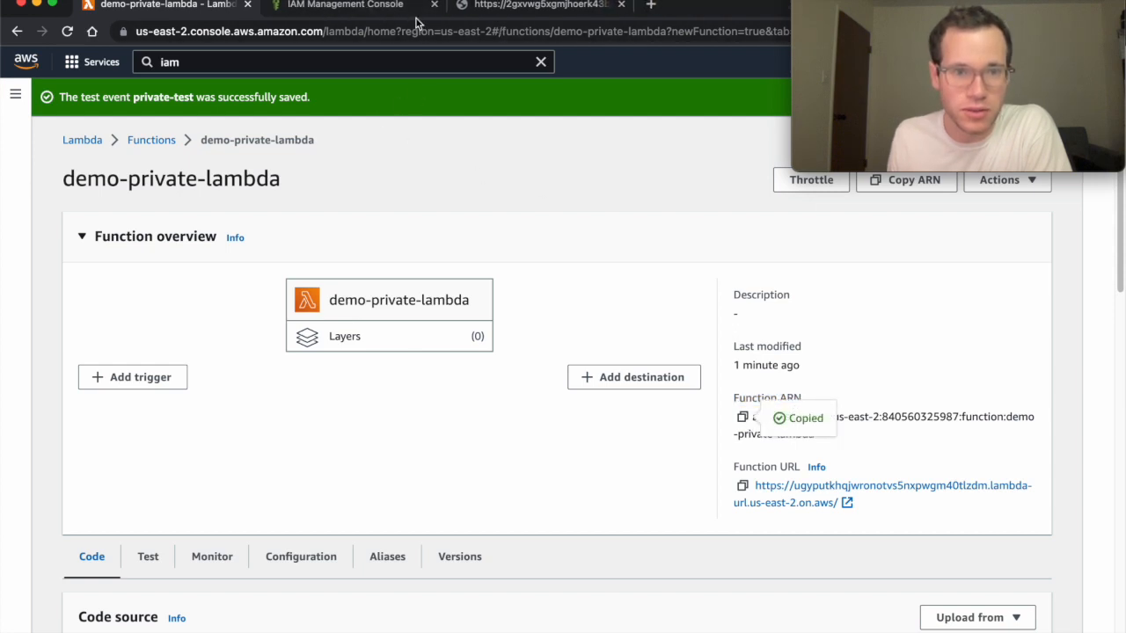
pyautogui.middleClick(481, 5)
pyautogui.click(395, 12)
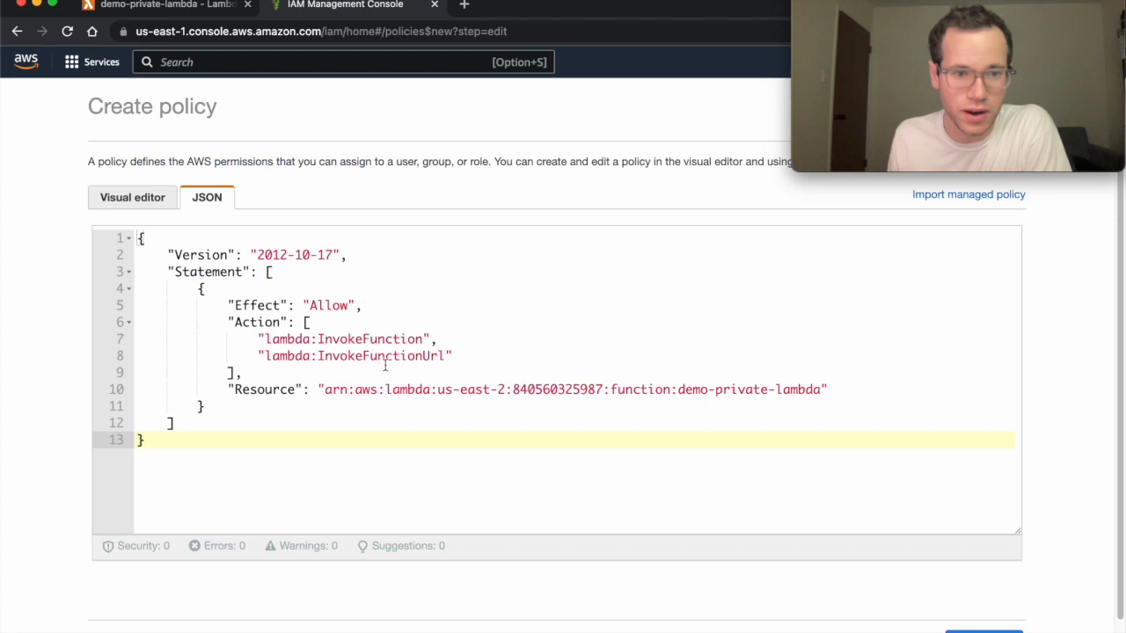
pyautogui.moveTo(325, 389); pyautogui.dragTo(822, 389)
pyautogui.press('super+v')
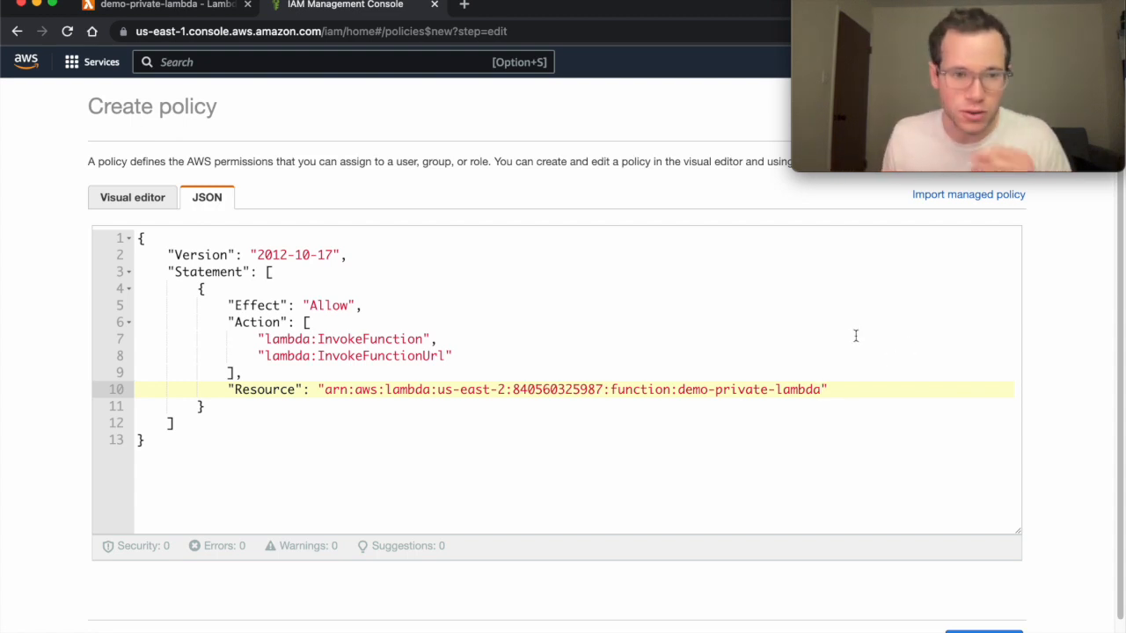
# Check the lambda:InvokeFunction and lambda:InvokeFunctionUrl actions, then proceed to Add tags.
pyautogui.doubleClick(303, 339)
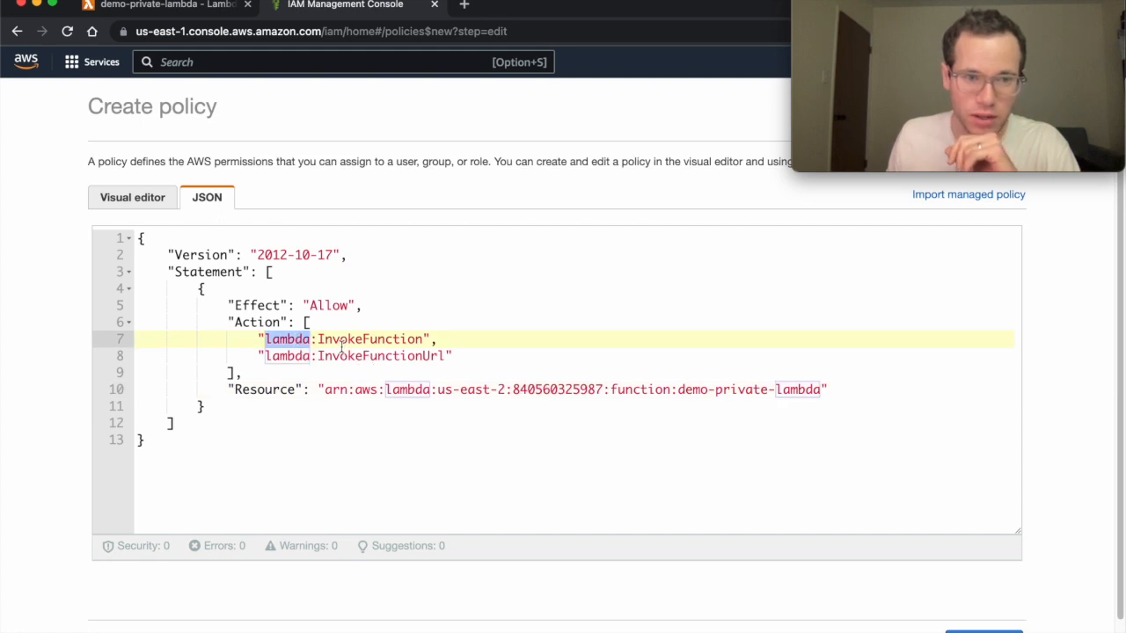
pyautogui.click(342, 340)
pyautogui.click(278, 356)
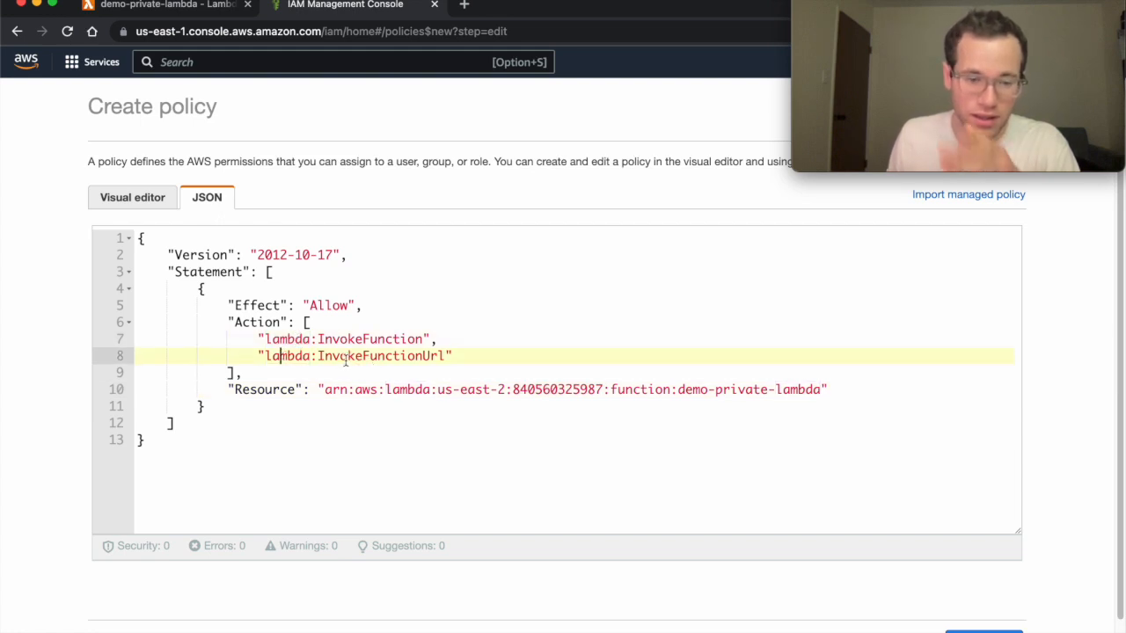
pyautogui.moveTo(438, 340); pyautogui.dragTo(265, 339)
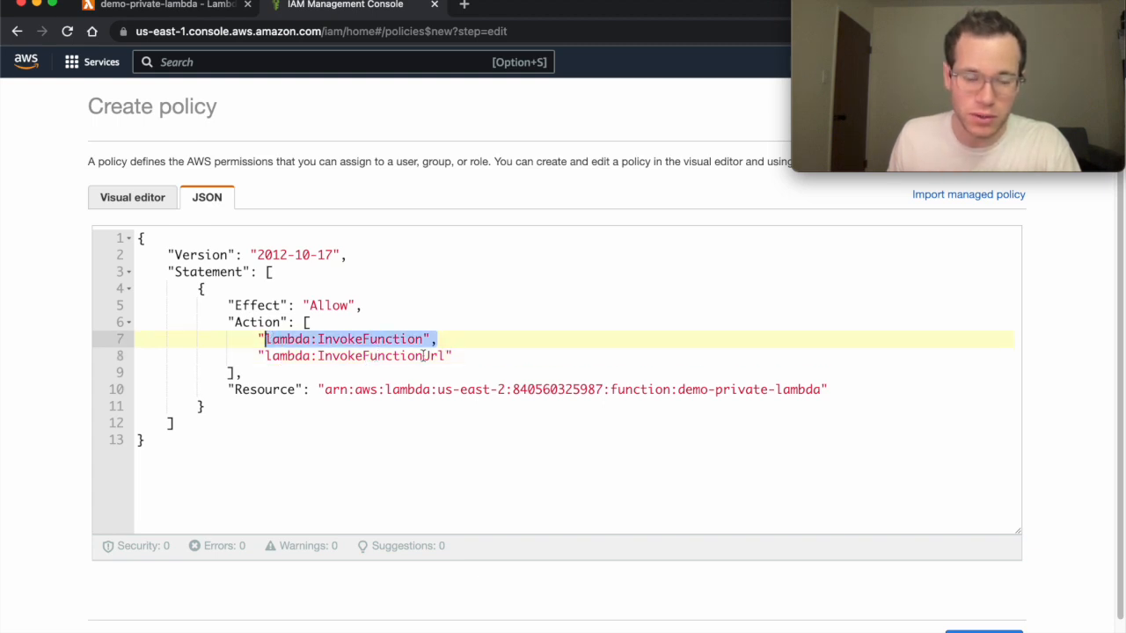
pyautogui.click(351, 322)
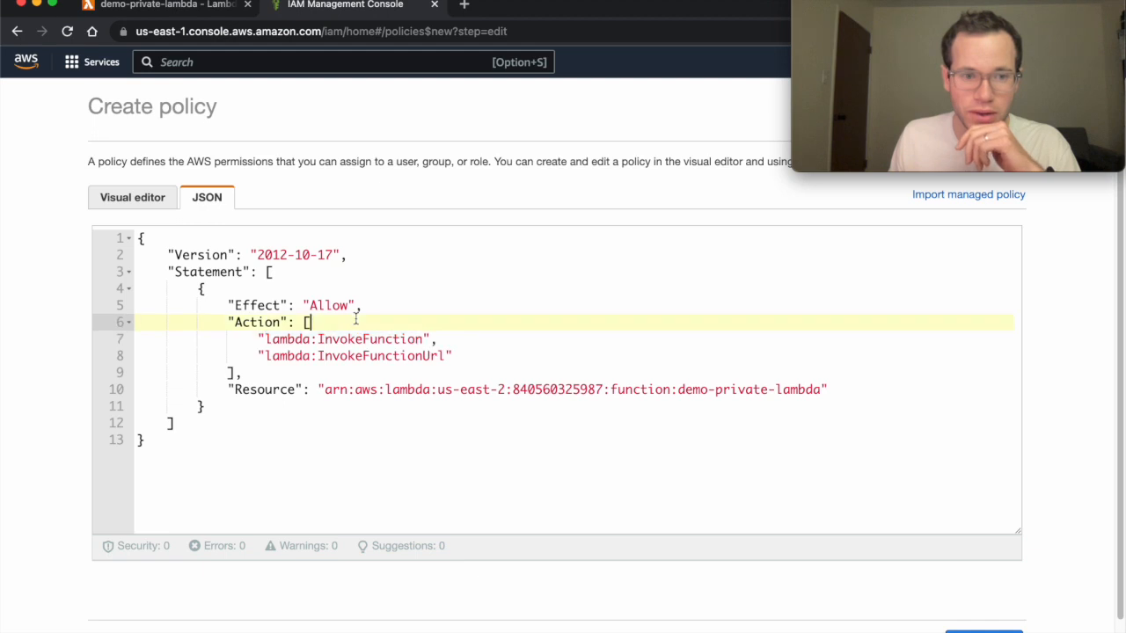
pyautogui.scroll(-1, 542, 441)
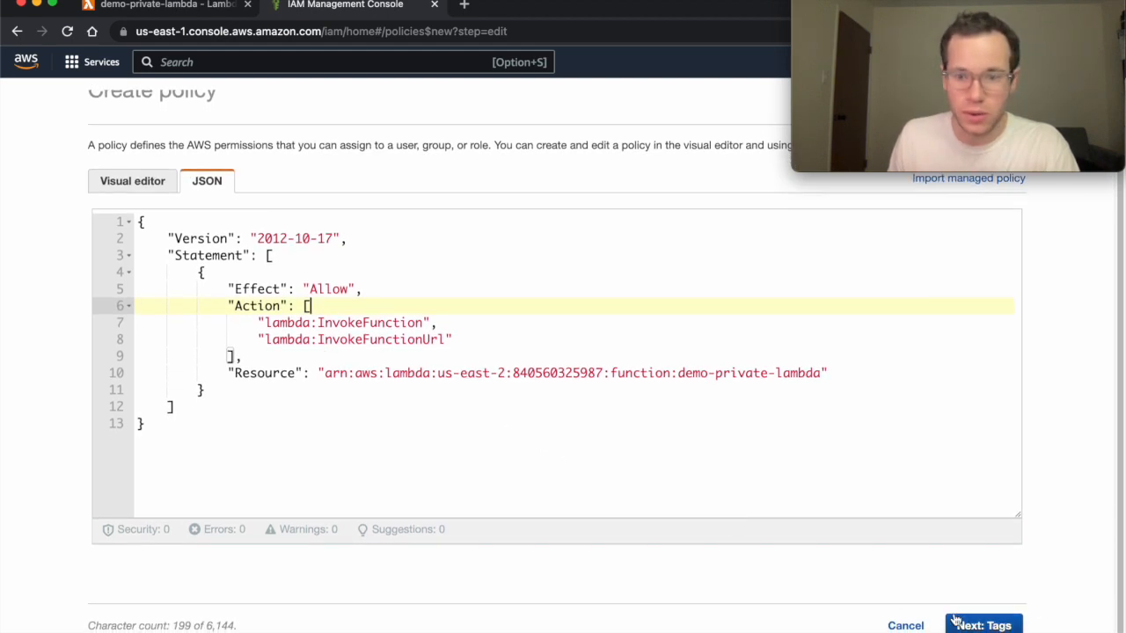
pyautogui.click(963, 624)
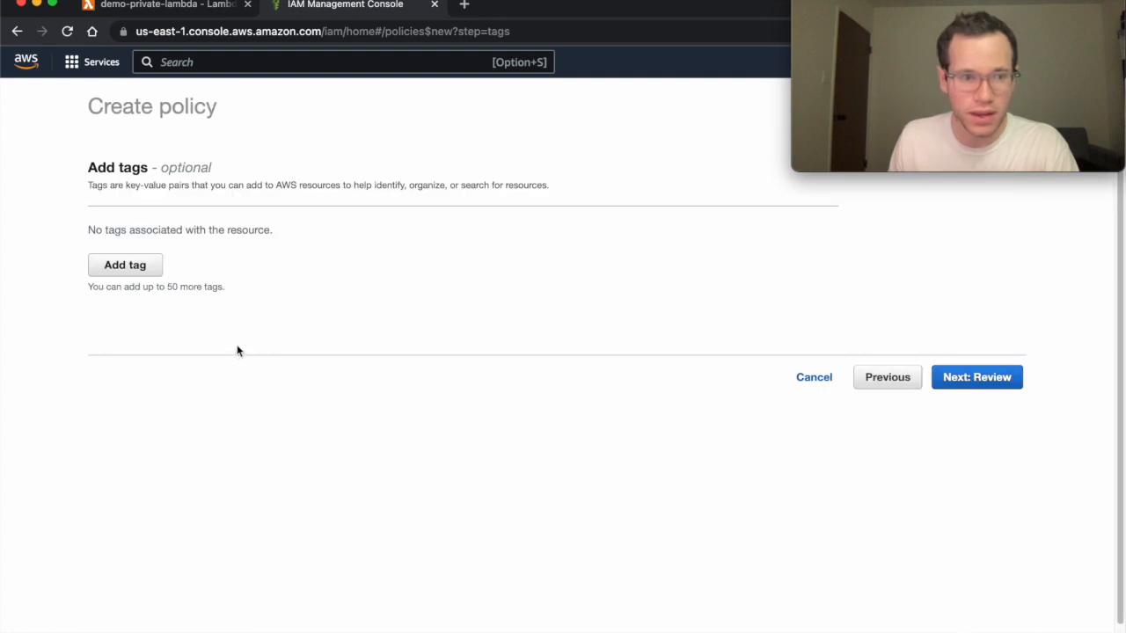
# Create private-lambda-policy with a description about letting users or roles call a private Lambda function URL.
pyautogui.click(946, 380)
pyautogui.click(310, 211)
pyautogui.write('private-lambda-policy')
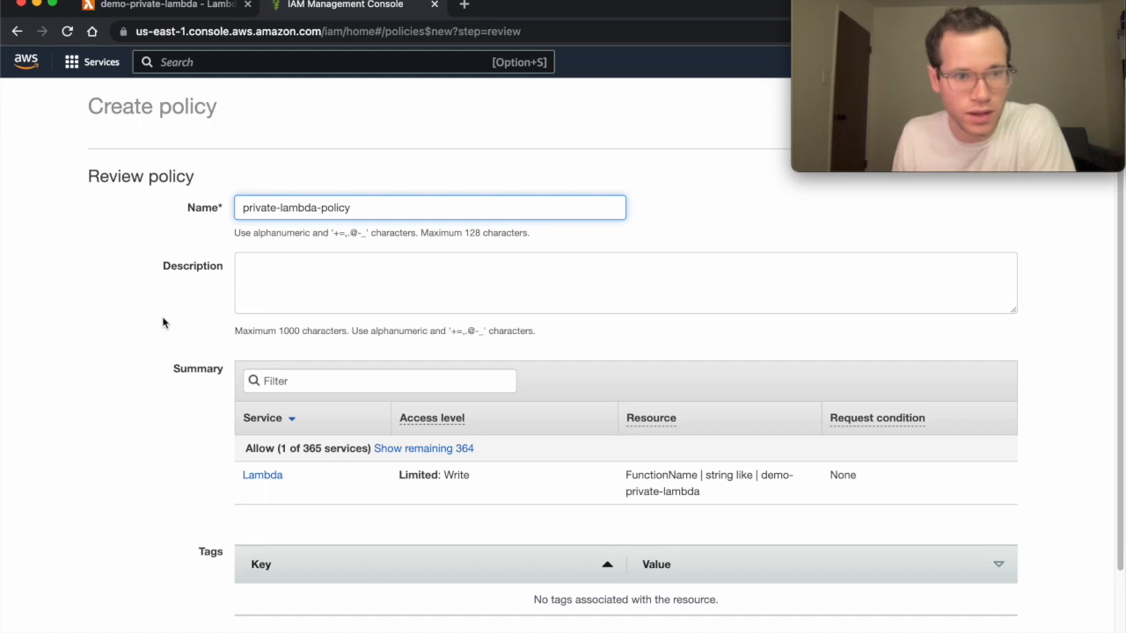
pyautogui.scroll(-1, 282, 255)
pyautogui.click(282, 255)
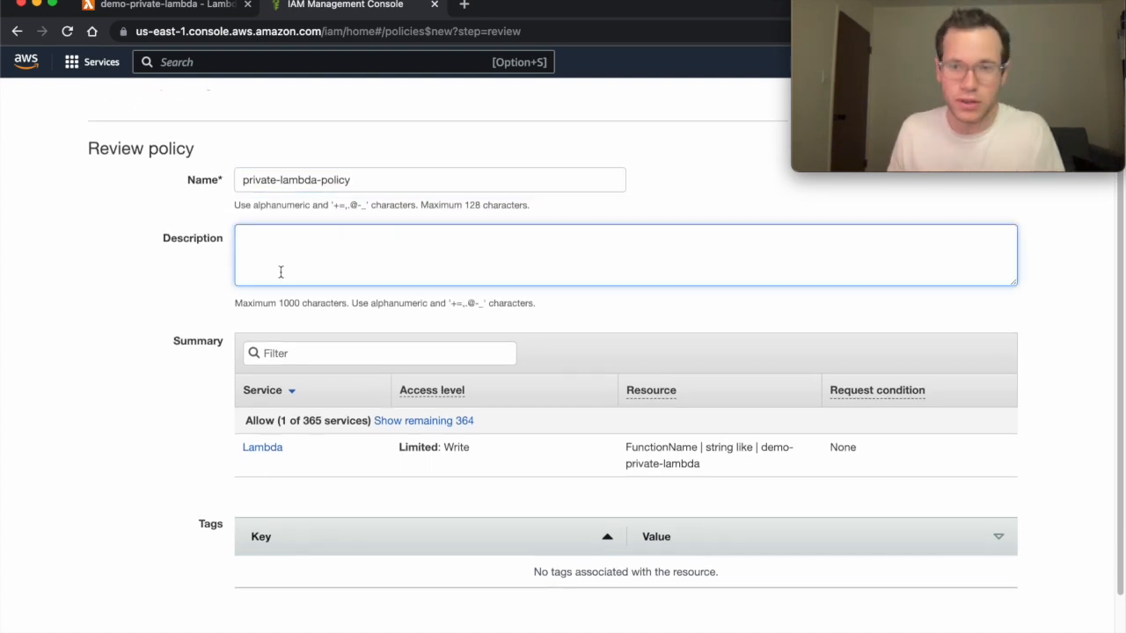
pyautogui.write('iam policy o')
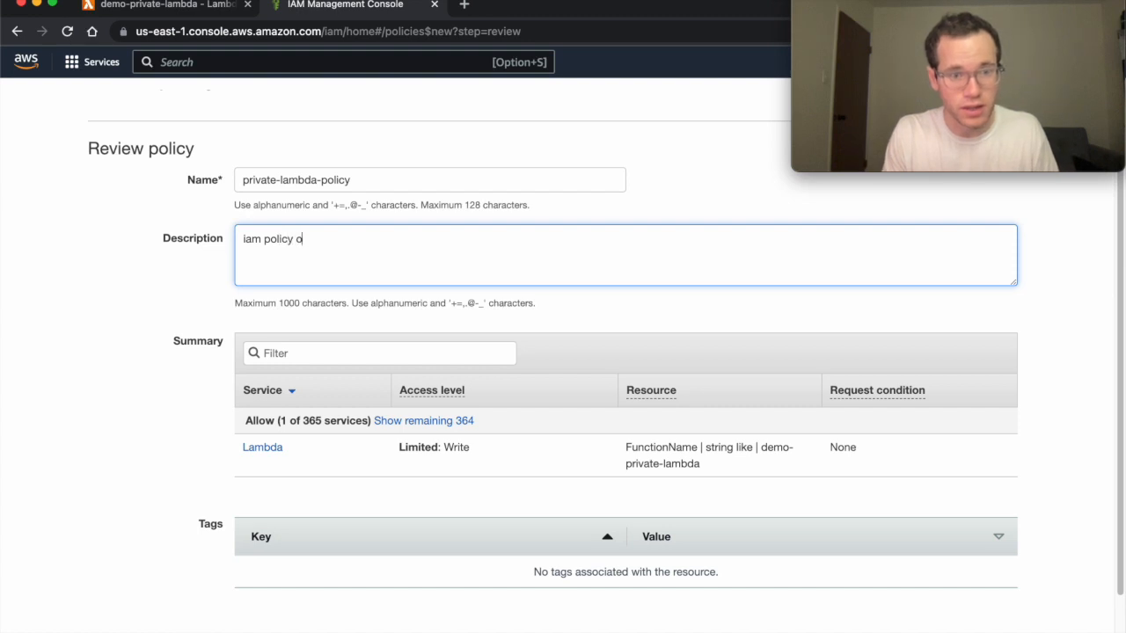
pyautogui.press('BackSpace')
pyautogui.write('to allow users or role')
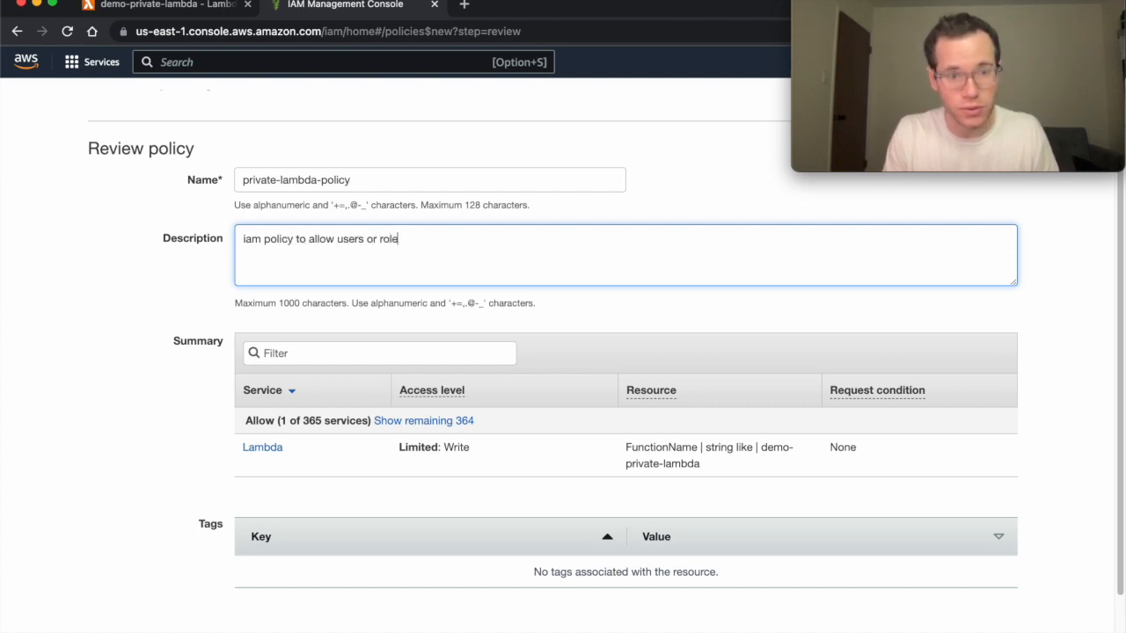
pyautogui.write('s ro call a fun')
pyautogui.press('BackSpace')
pyautogui.press('BackSpace')
pyautogui.press('BackSpace')
pyautogui.write('private ')
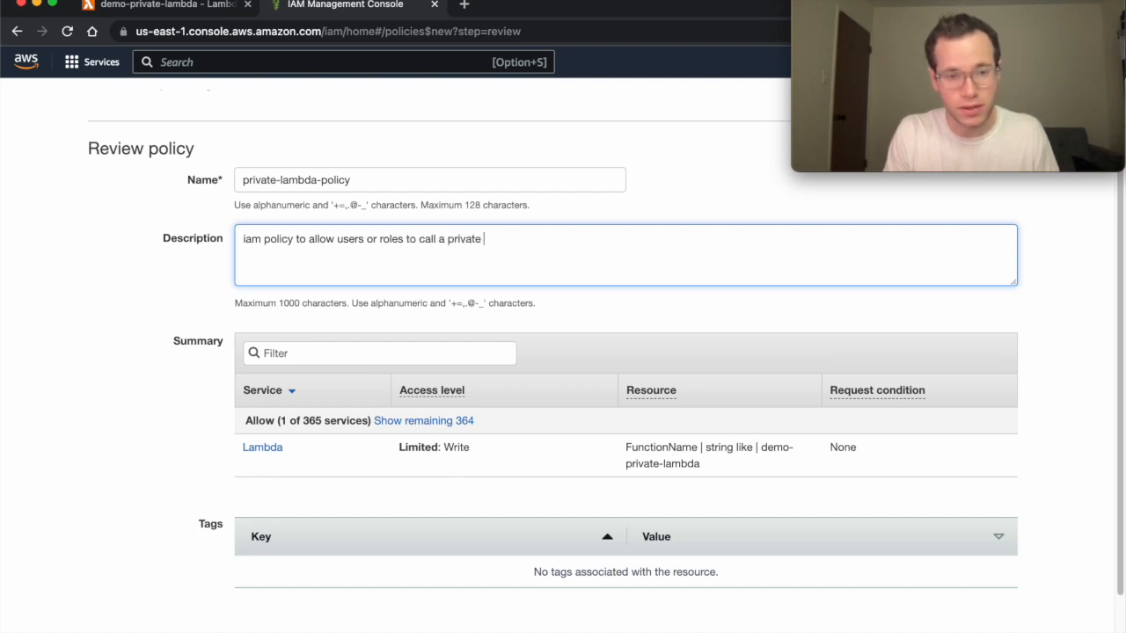
pyautogui.write('lambda function url')
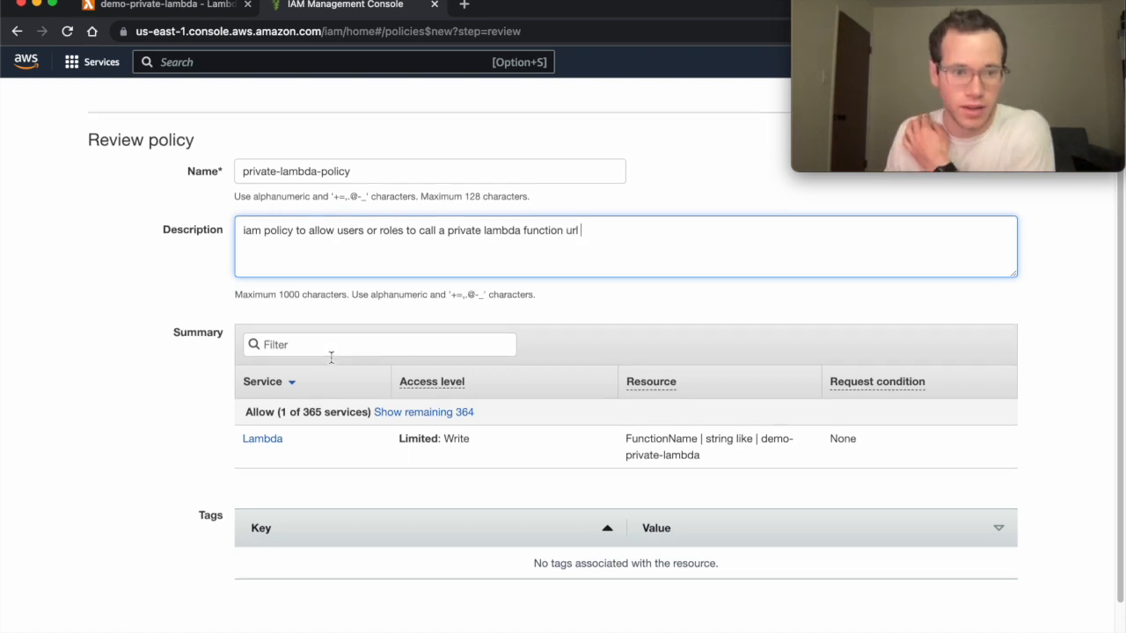
pyautogui.scroll(-1, 606, 357)
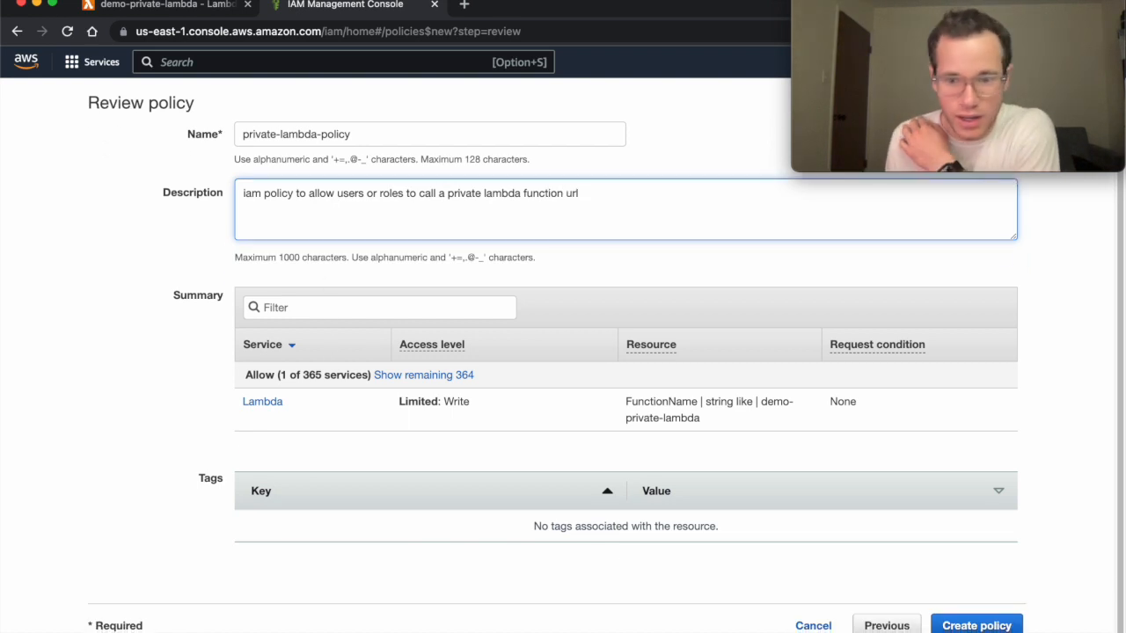
pyautogui.click(976, 626)
pyautogui.click(363, 135)
pyautogui.moveTo(363, 135); pyautogui.dragTo(145, 130)
pyautogui.press('super+c')
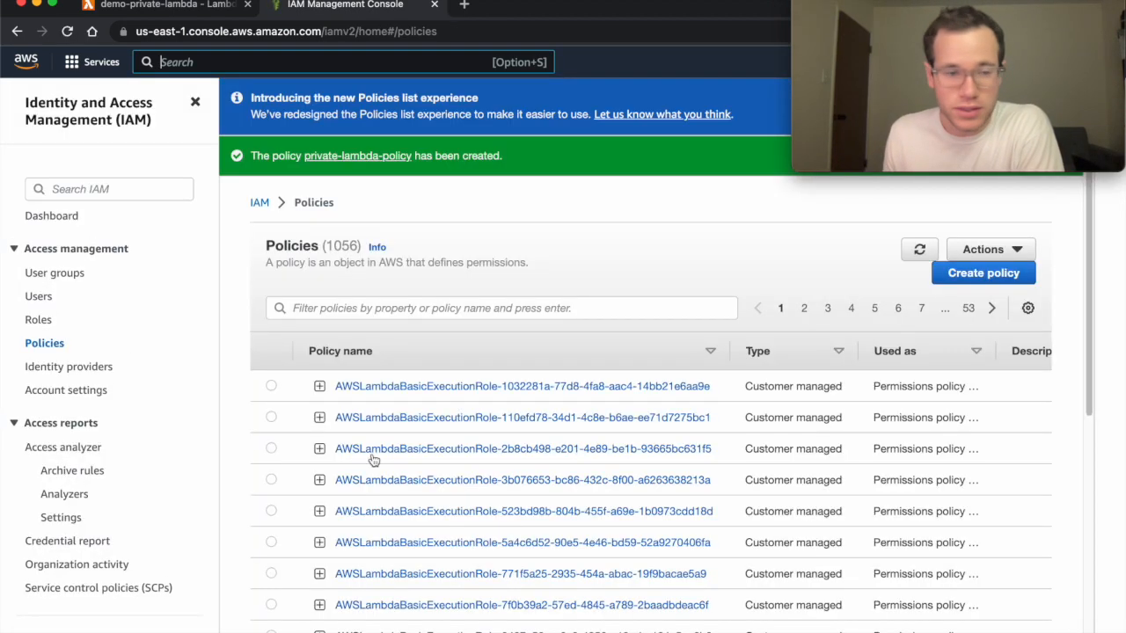
# Start a new IAM user named private-lambda-function-url-caller without console access and continue to permissions.
pyautogui.click(40, 299)
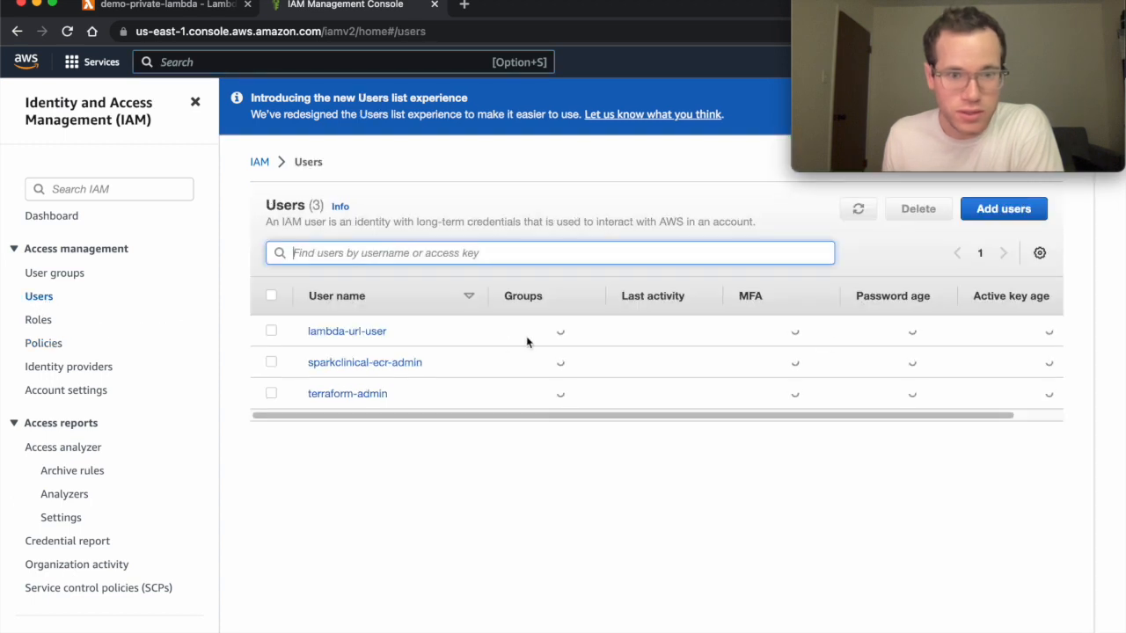
pyautogui.click(988, 222)
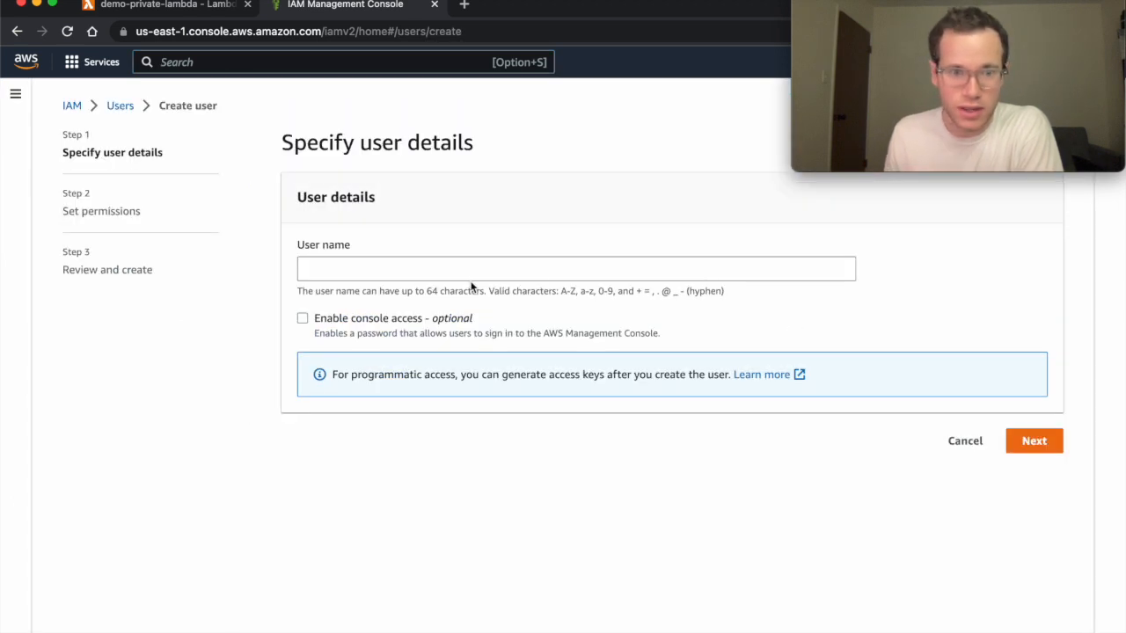
pyautogui.click(466, 271)
pyautogui.write('private-l')
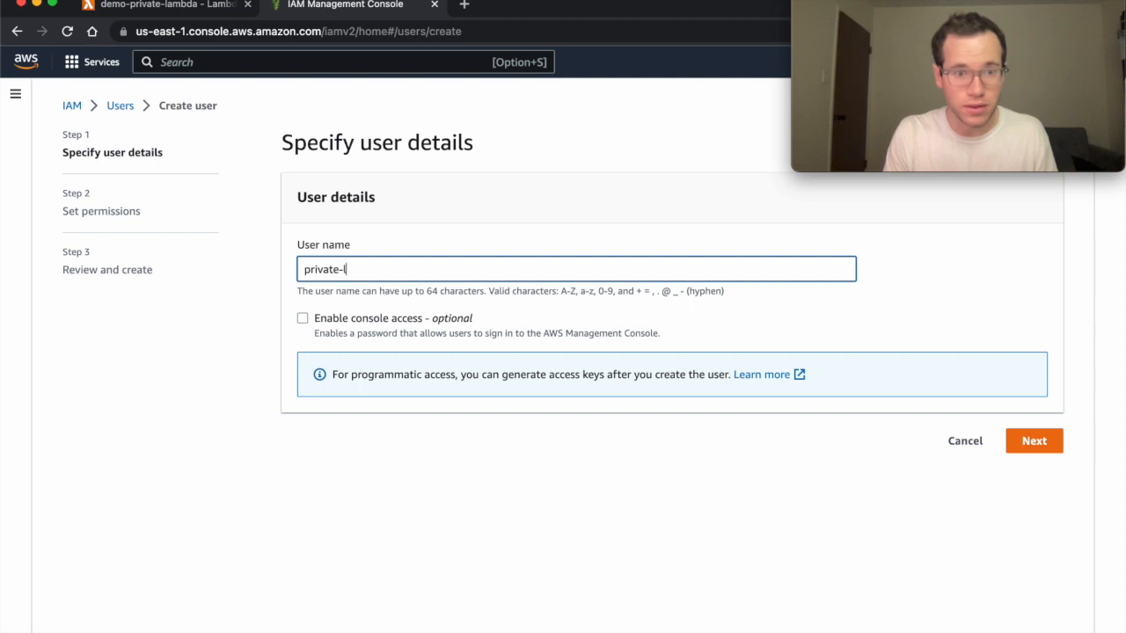
pyautogui.write('ambda-function-')
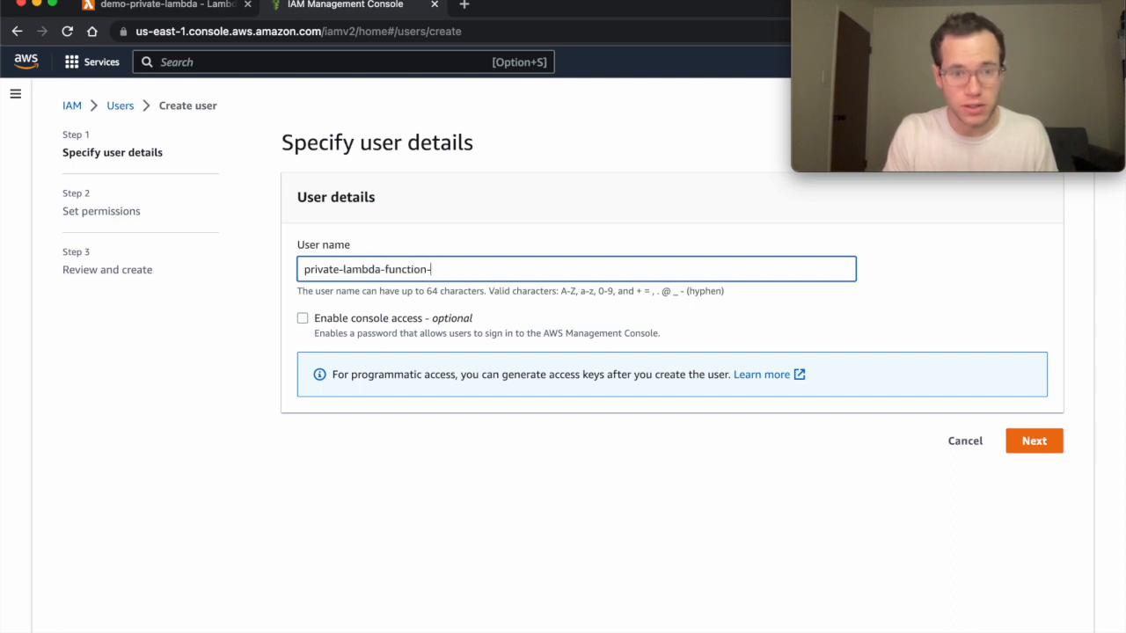
pyautogui.write('url-caller')
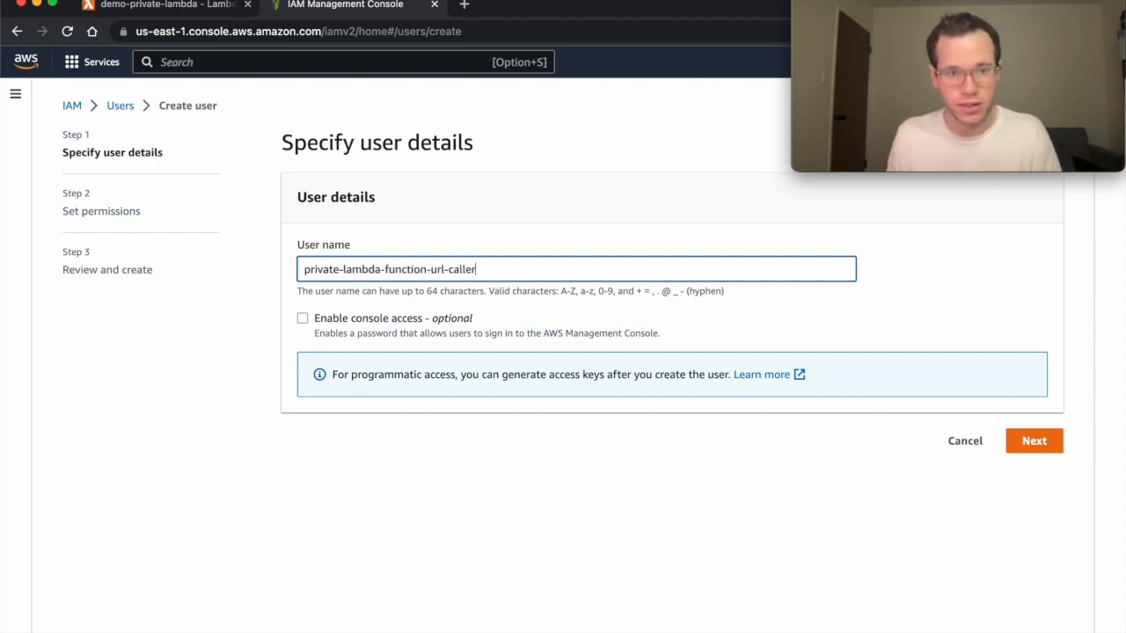
pyautogui.click(1034, 441)
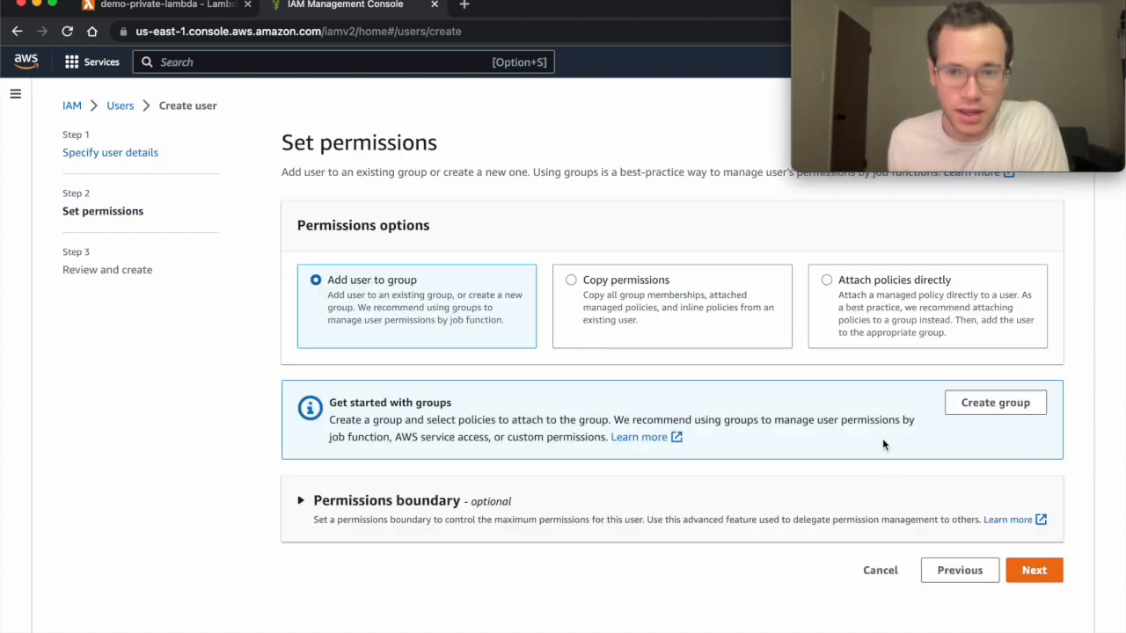
# Choose Attach policies directly, filter for private-lambda-policy, and expand it to check its JSON.
pyautogui.click(868, 279)
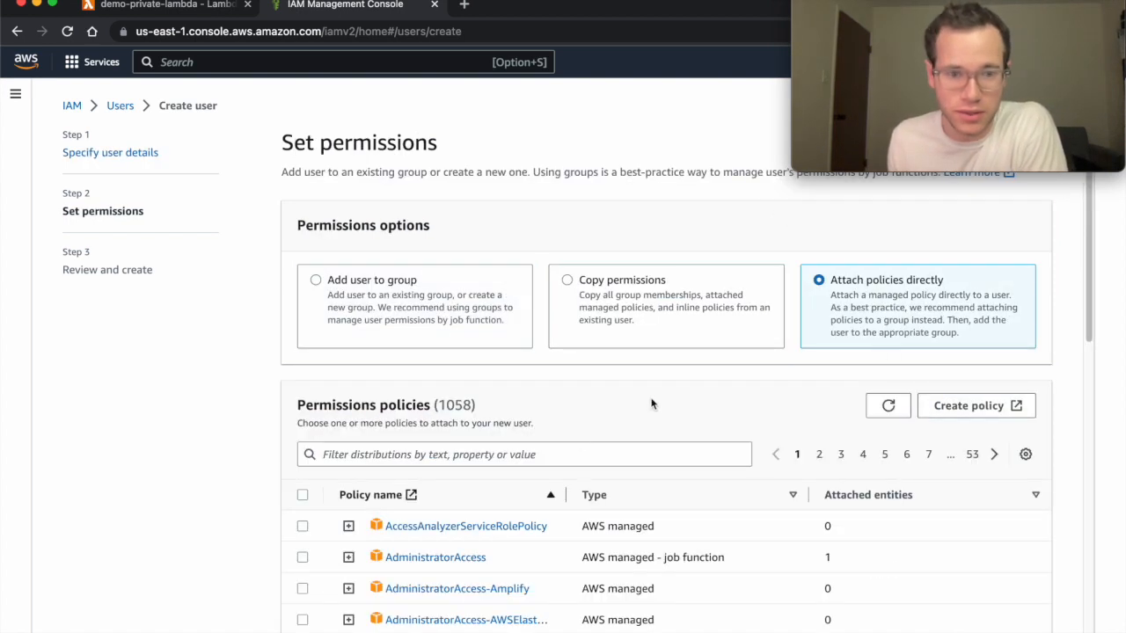
pyautogui.click(561, 450)
pyautogui.press('super+v')
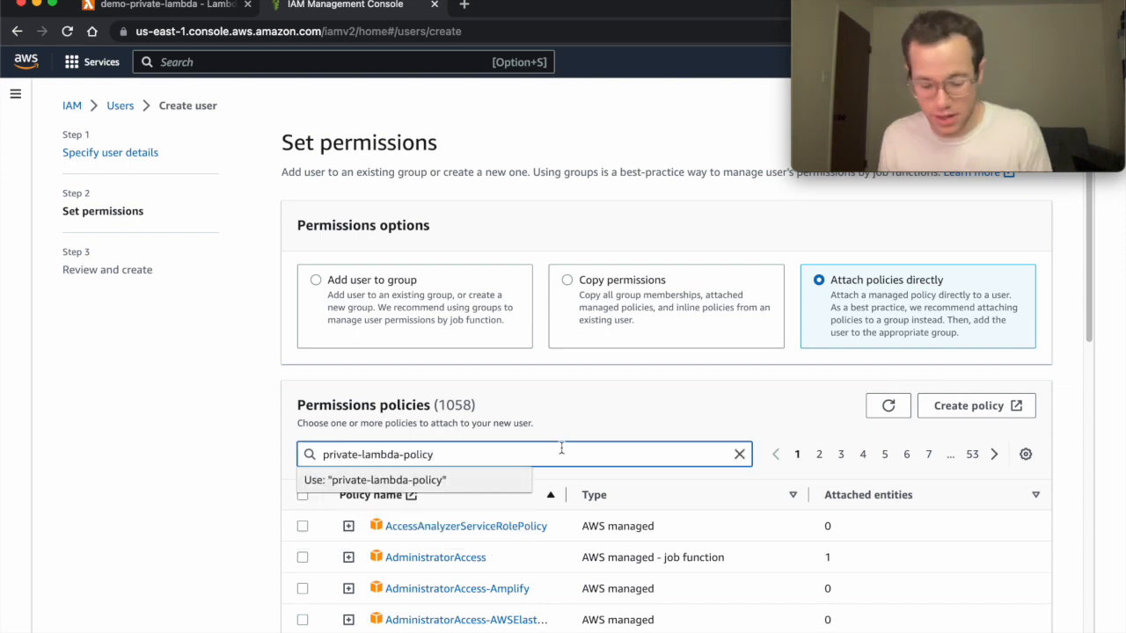
pyautogui.press('Return')
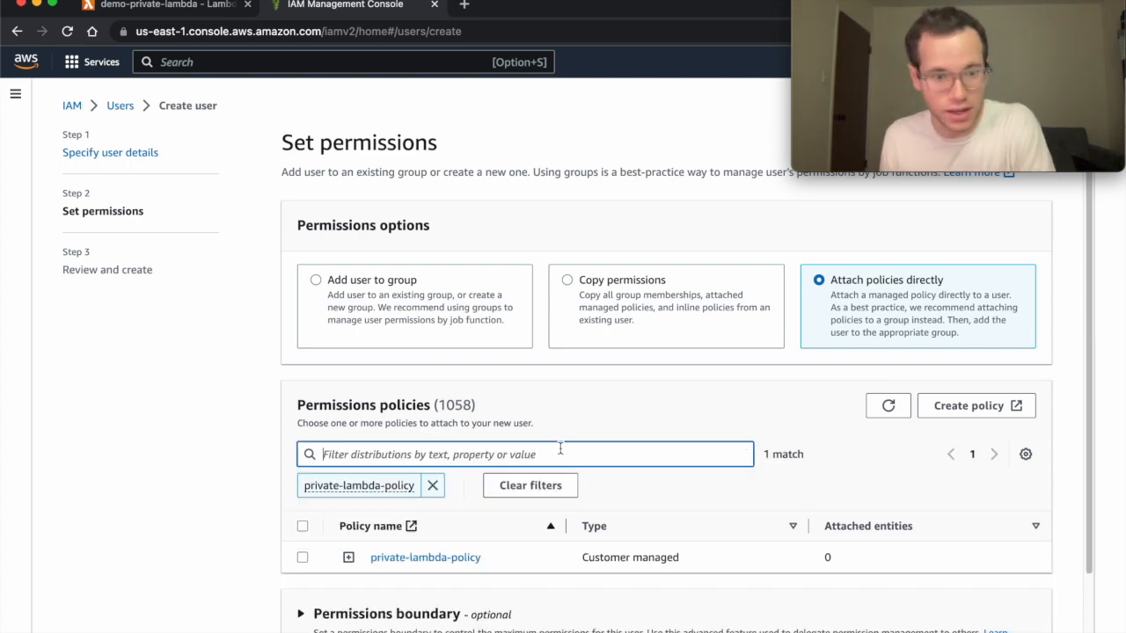
pyautogui.click(348, 556)
pyautogui.scroll(-5, 376, 548)
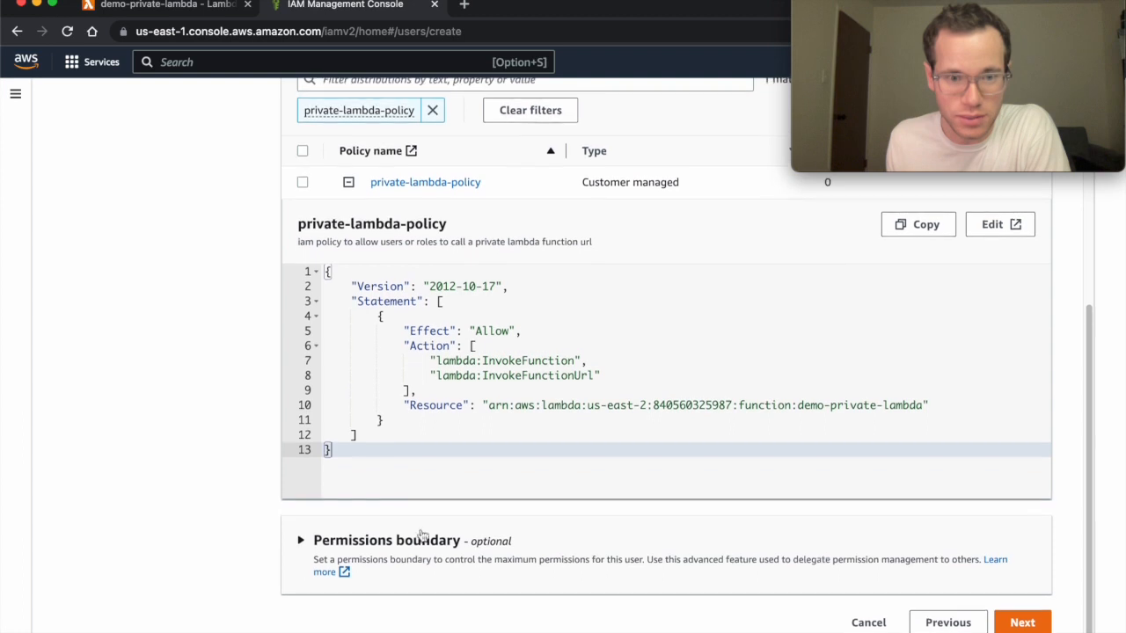
pyautogui.scroll(1, 472, 382)
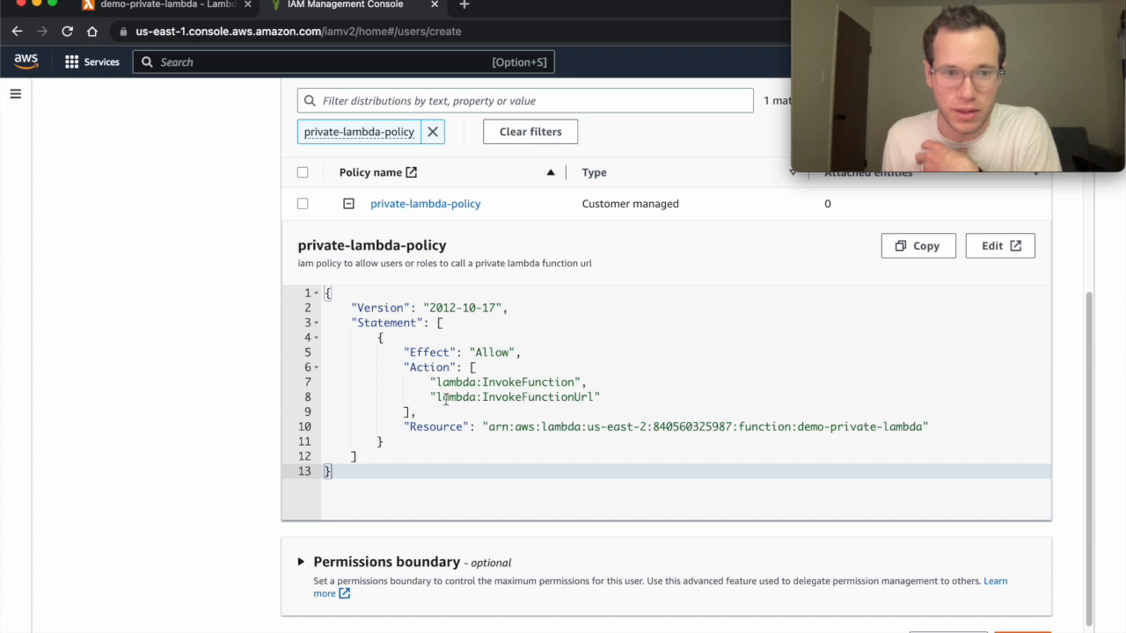
pyautogui.scroll(1, 446, 400)
# Attach private-lambda-policy and create the private-lambda-function-url-caller user.
pyautogui.click(302, 233)
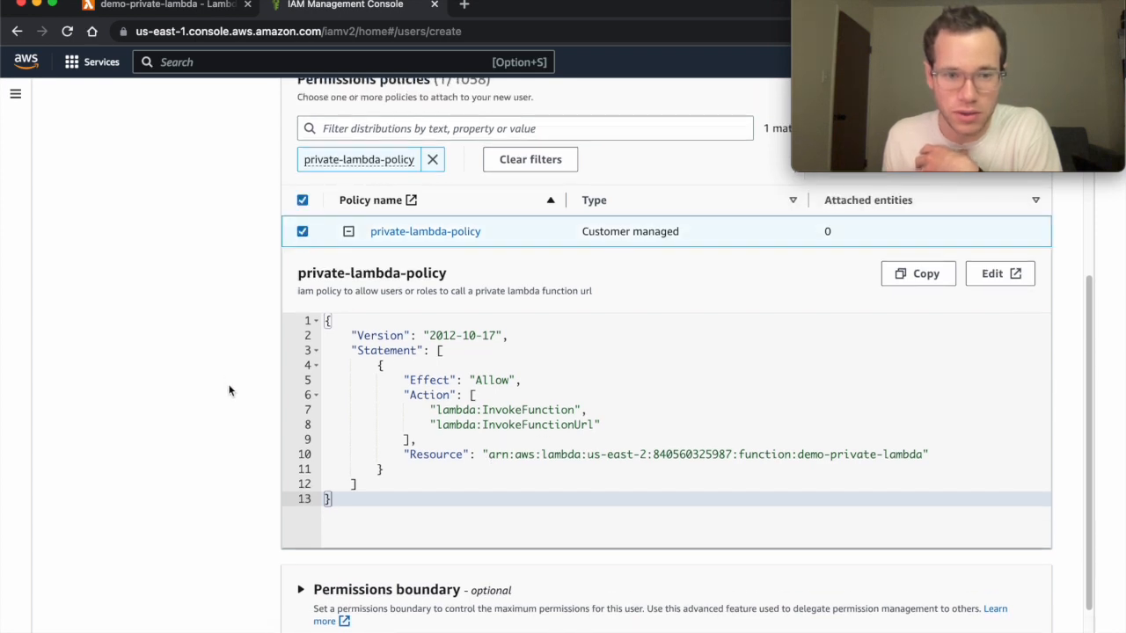
pyautogui.scroll(-2, 230, 391)
pyautogui.click(1017, 617)
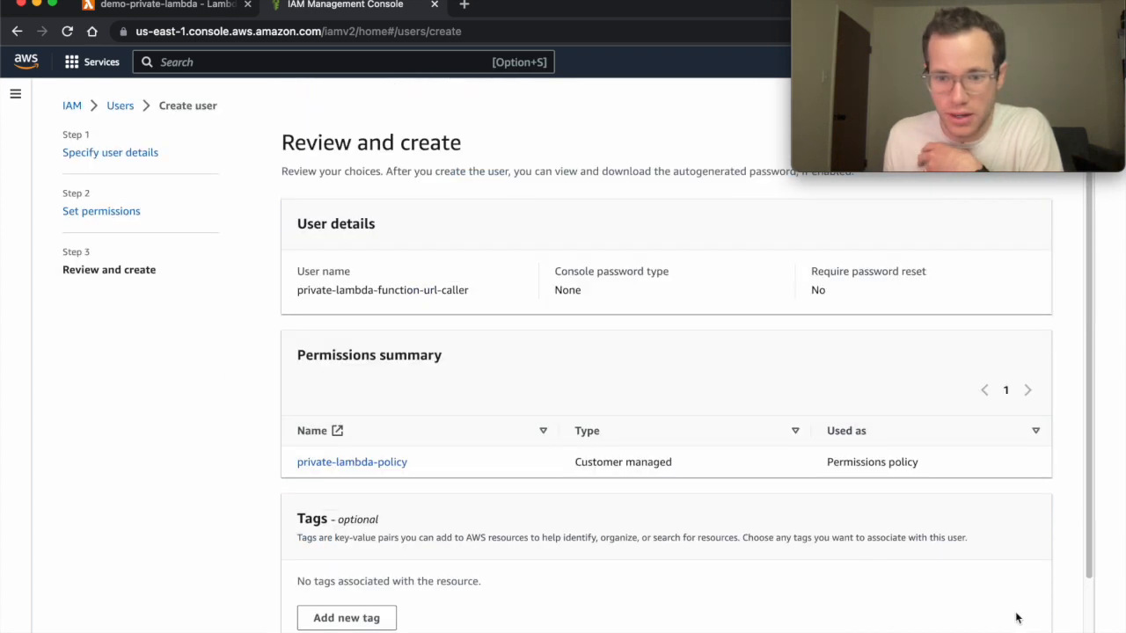
pyautogui.scroll(-2, 590, 510)
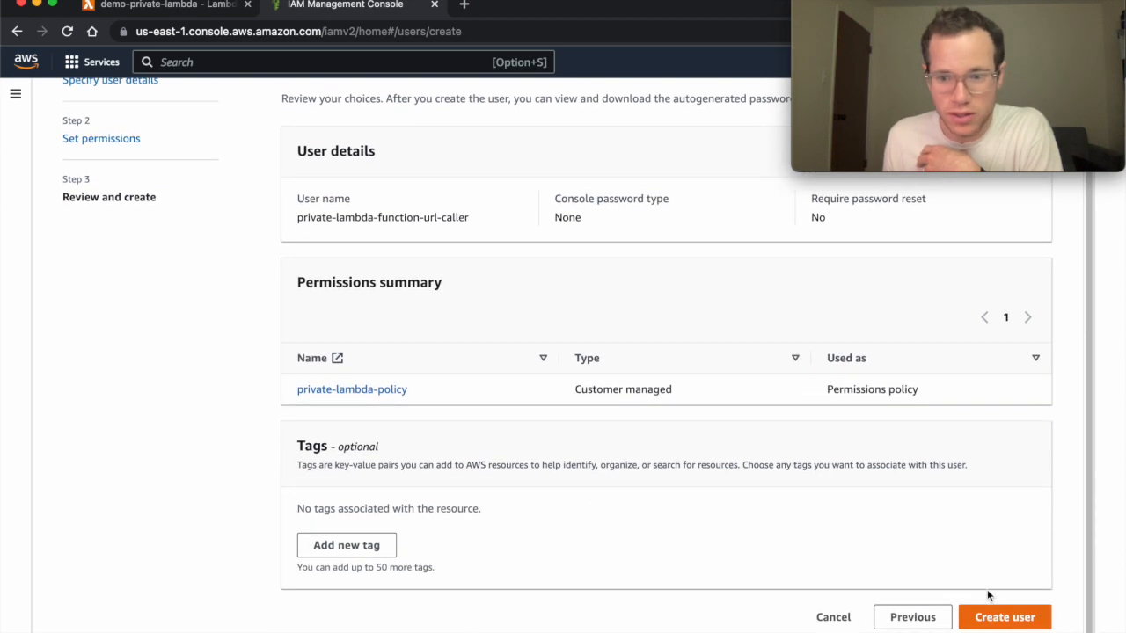
pyautogui.click(1000, 618)
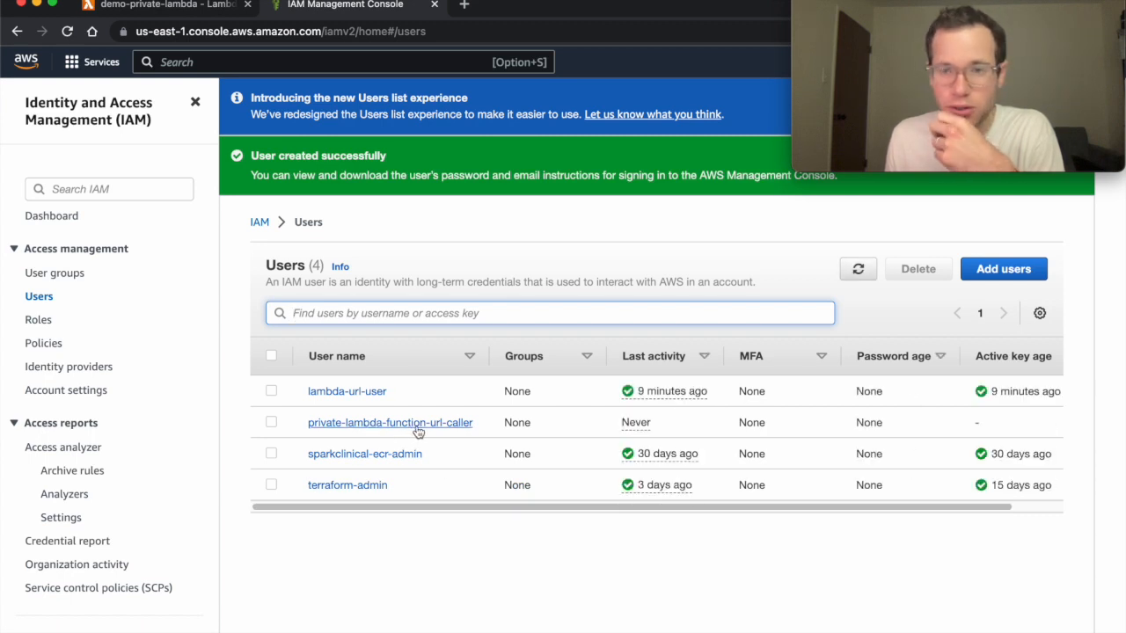
# Open the new user's Security credentials, which show no access keys yet.
pyautogui.click(418, 425)
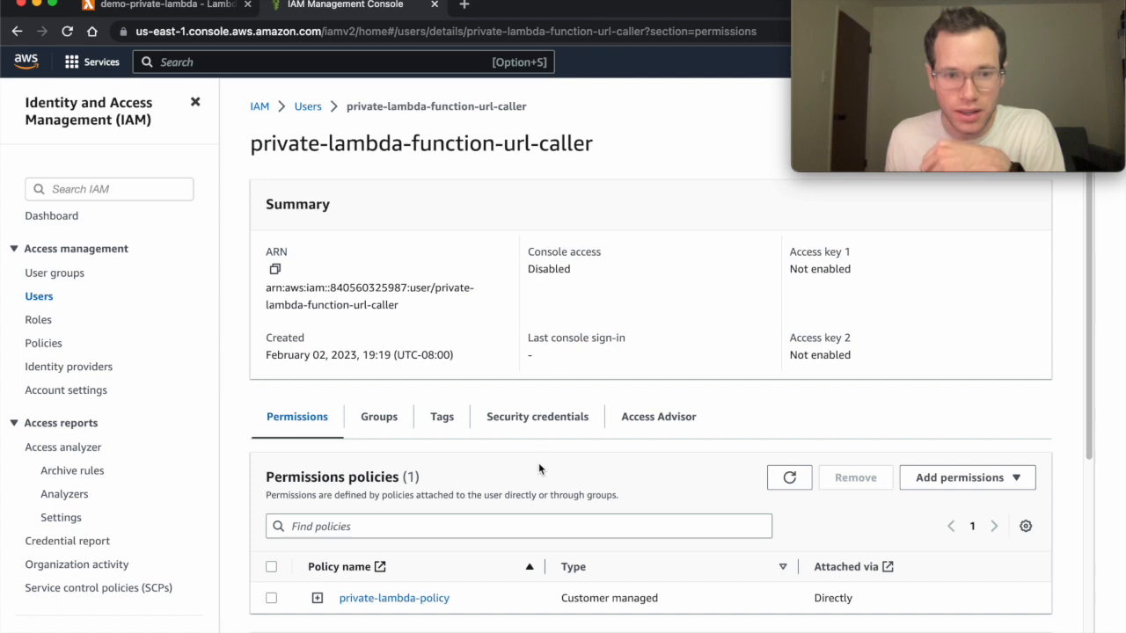
pyautogui.click(541, 424)
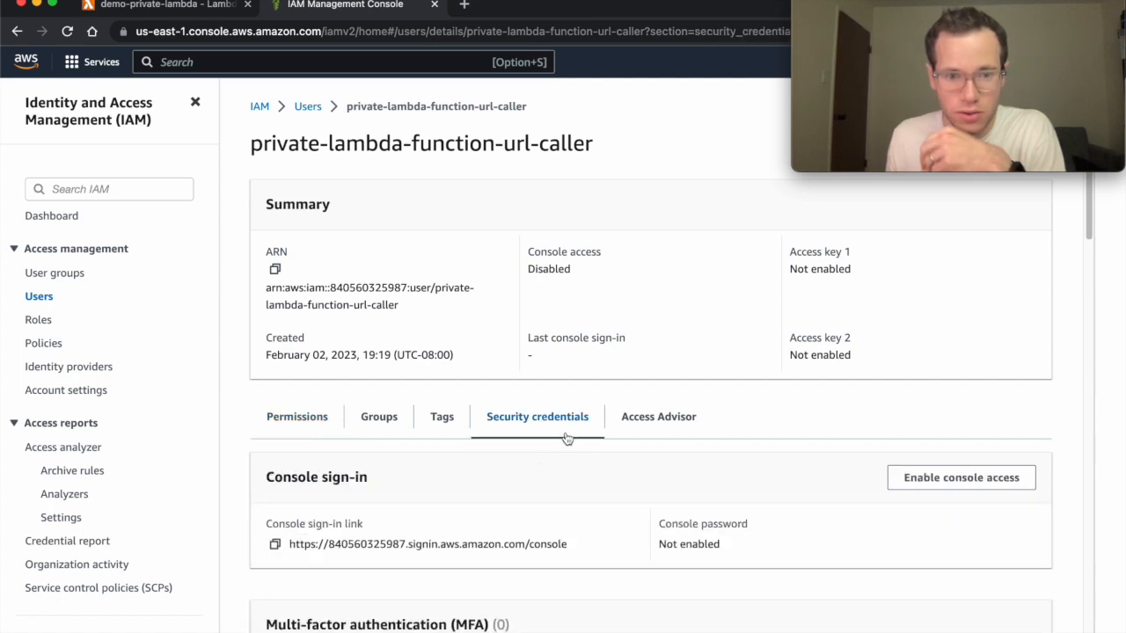
pyautogui.scroll(-2, 582, 489)
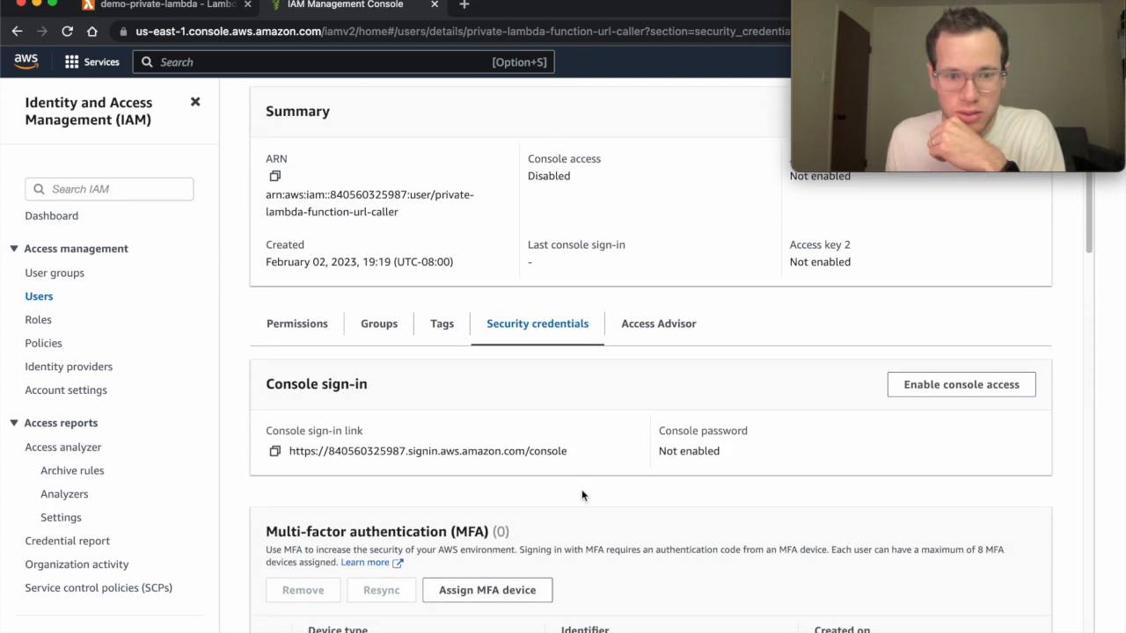
pyautogui.scroll(-1, 581, 496)
pyautogui.scroll(-9, 581, 489)
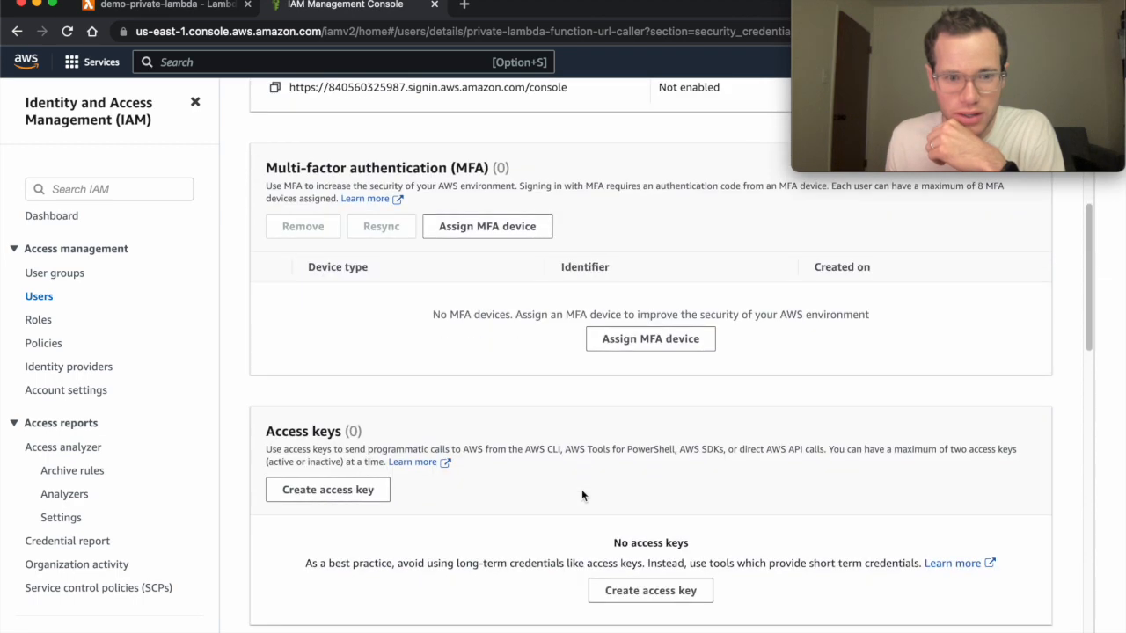
# Create an access key for the user, marked for third-party service use.
pyautogui.click(350, 404)
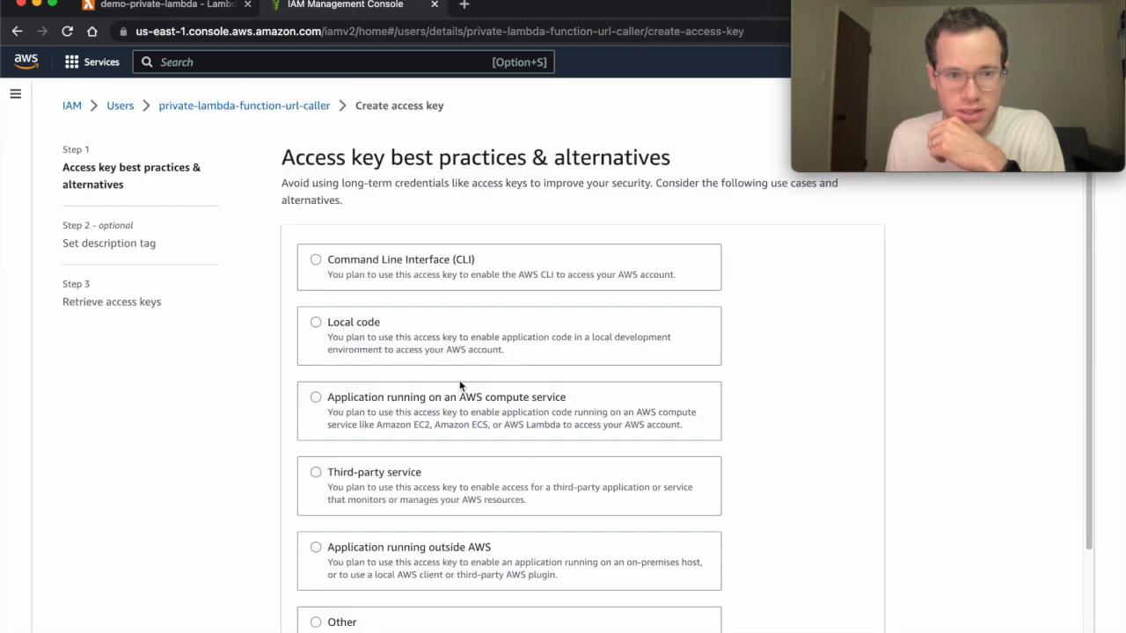
pyautogui.scroll(-3, 459, 385)
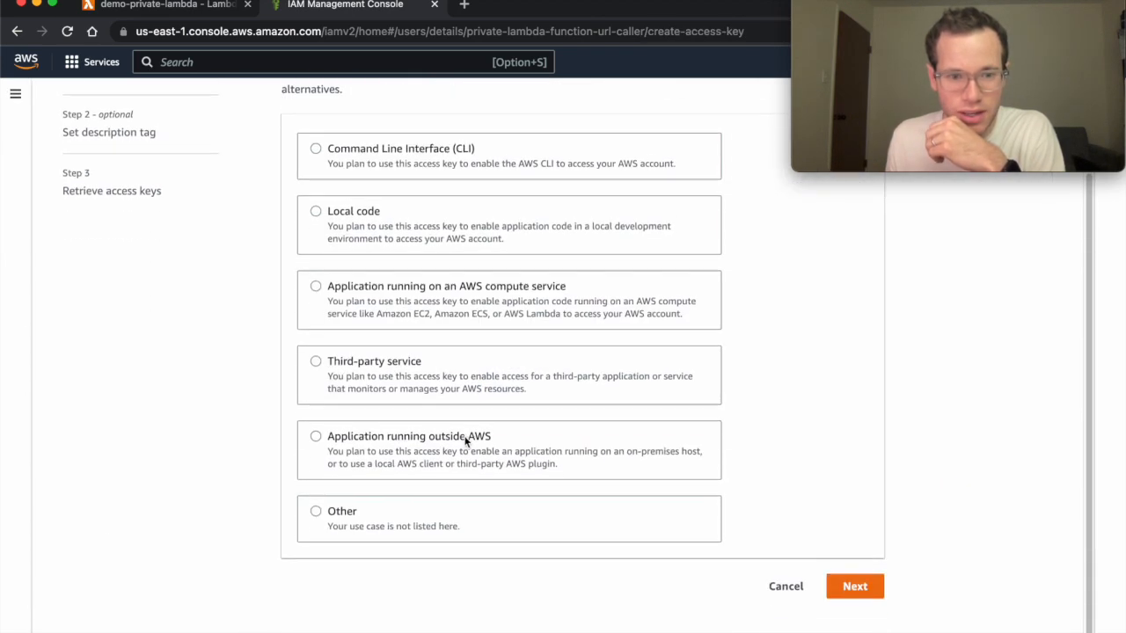
pyautogui.click(380, 373)
pyautogui.scroll(-3, 457, 413)
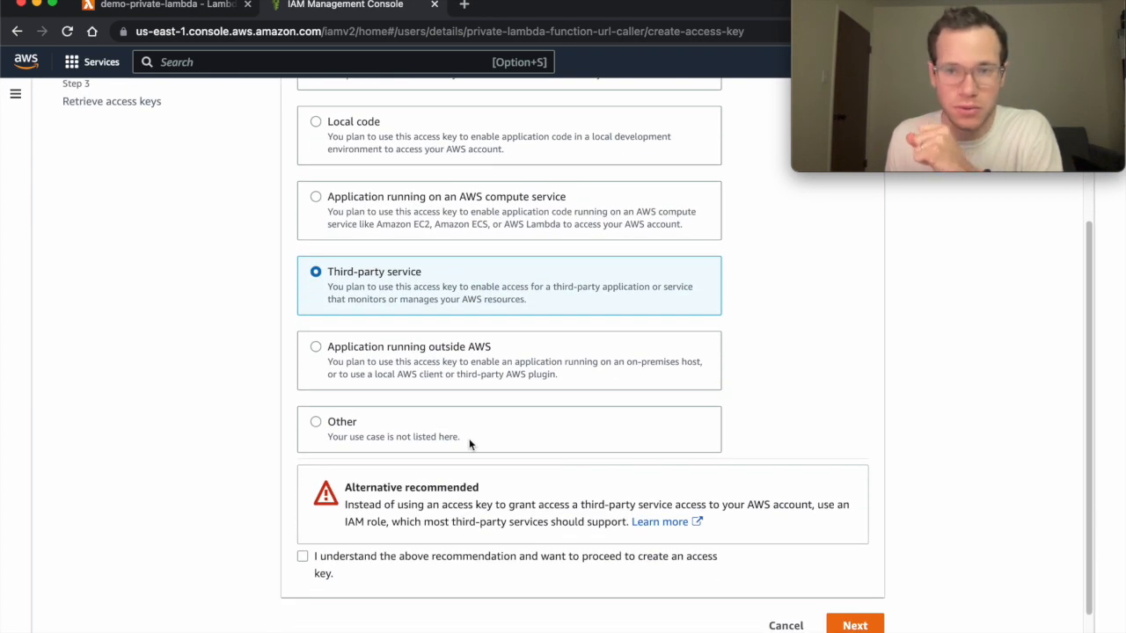
pyautogui.click(376, 556)
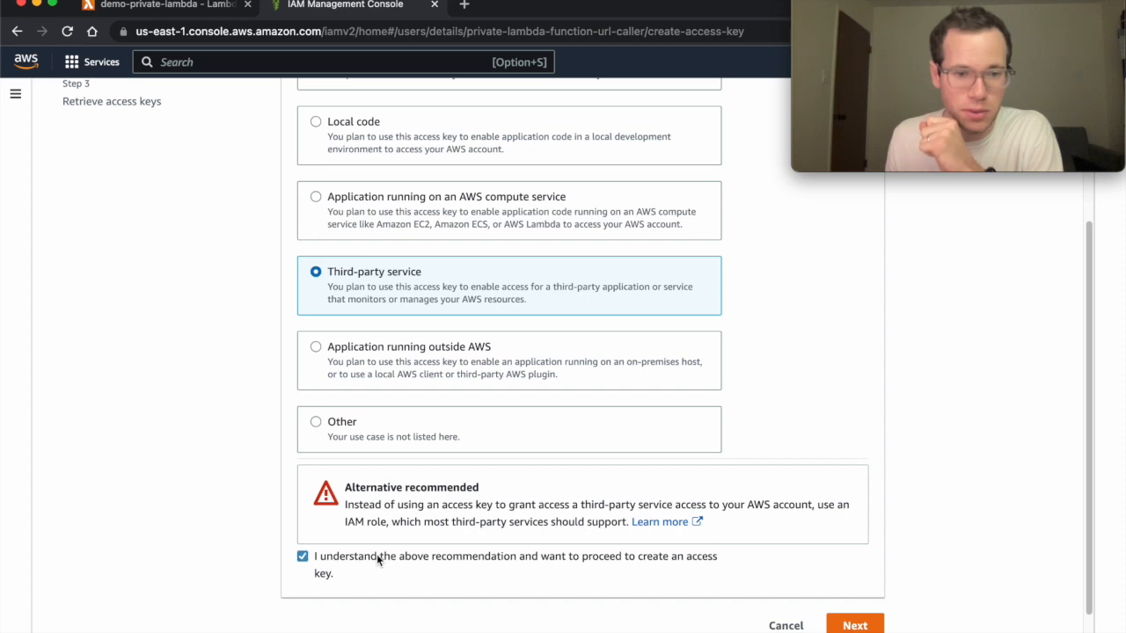
pyautogui.scroll(-1, 870, 557)
pyautogui.click(853, 585)
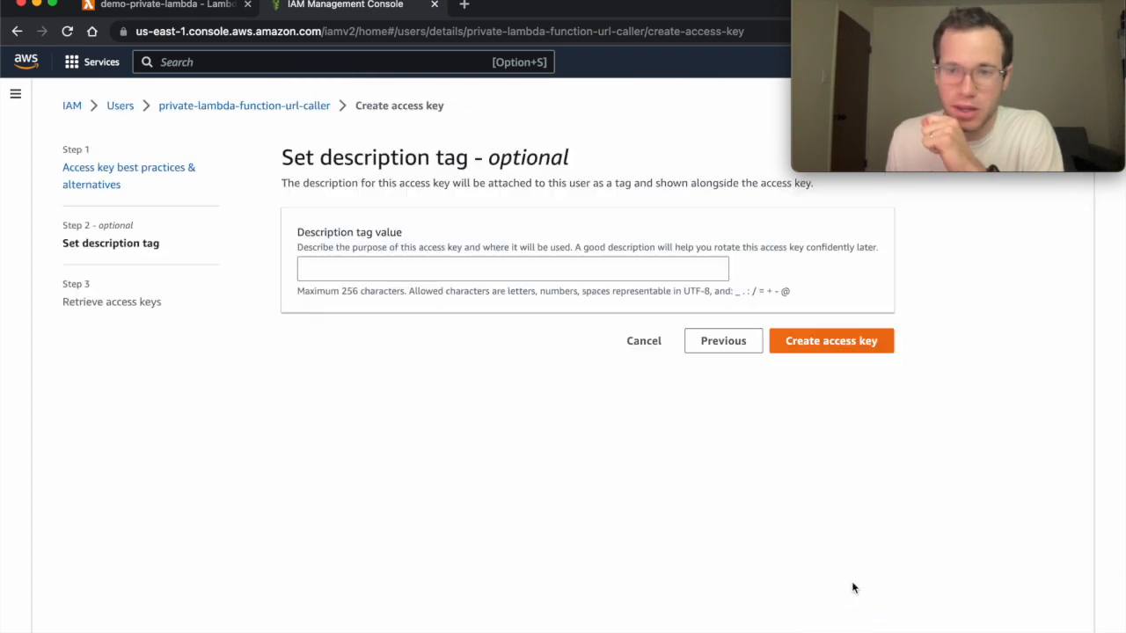
pyautogui.click(420, 271)
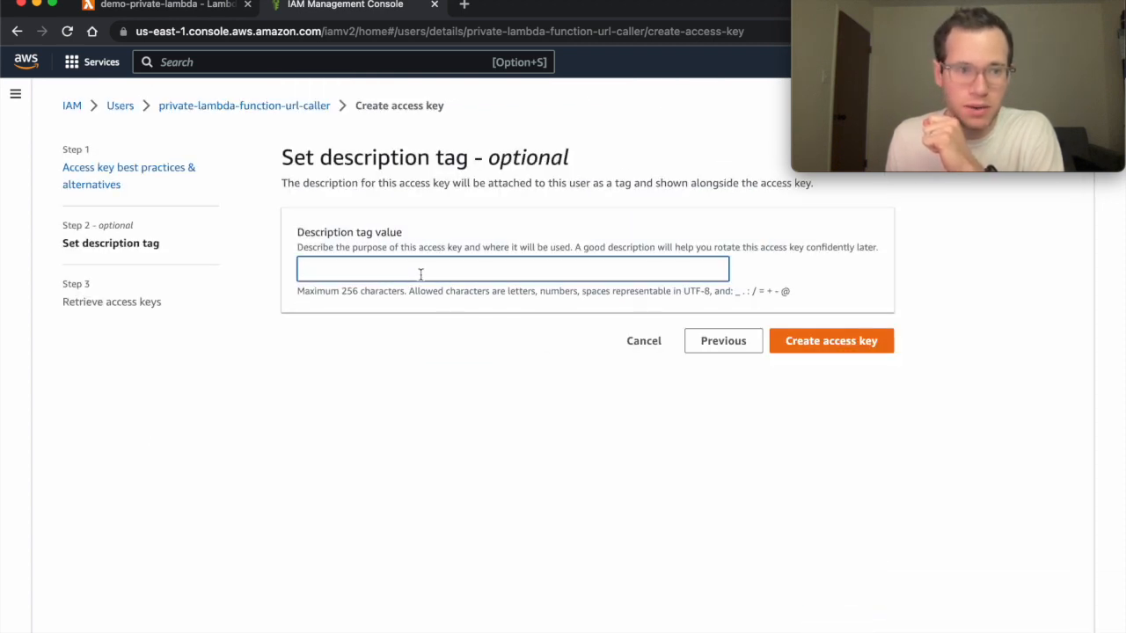
pyautogui.click(831, 340)
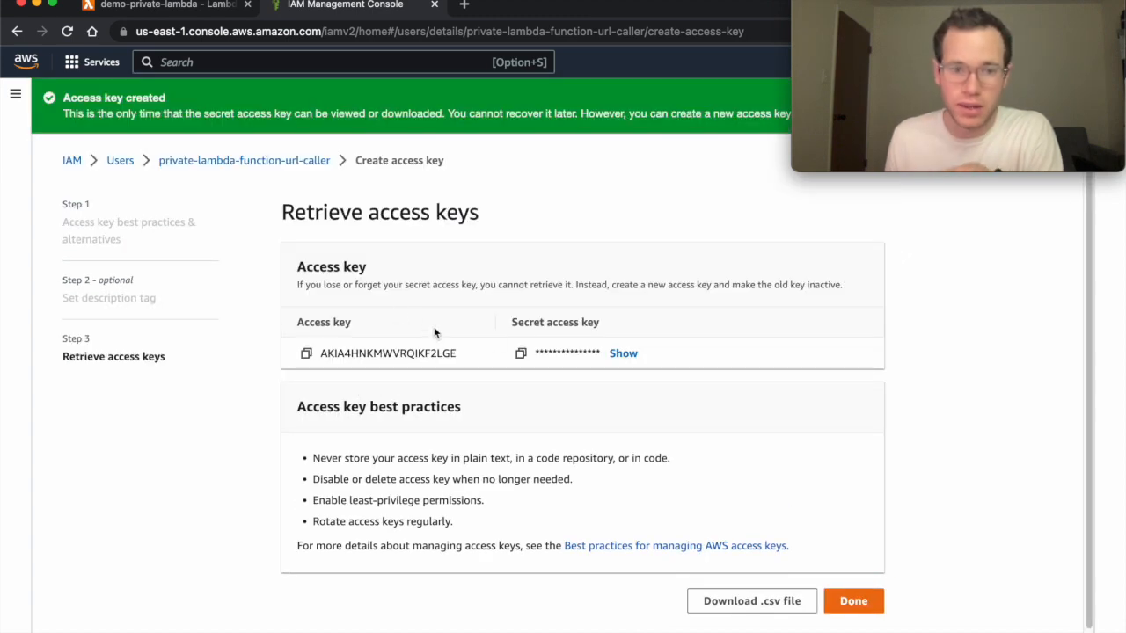
# Copy the access key ID and secret access key, then finish and return to the user.
pyautogui.click(306, 354)
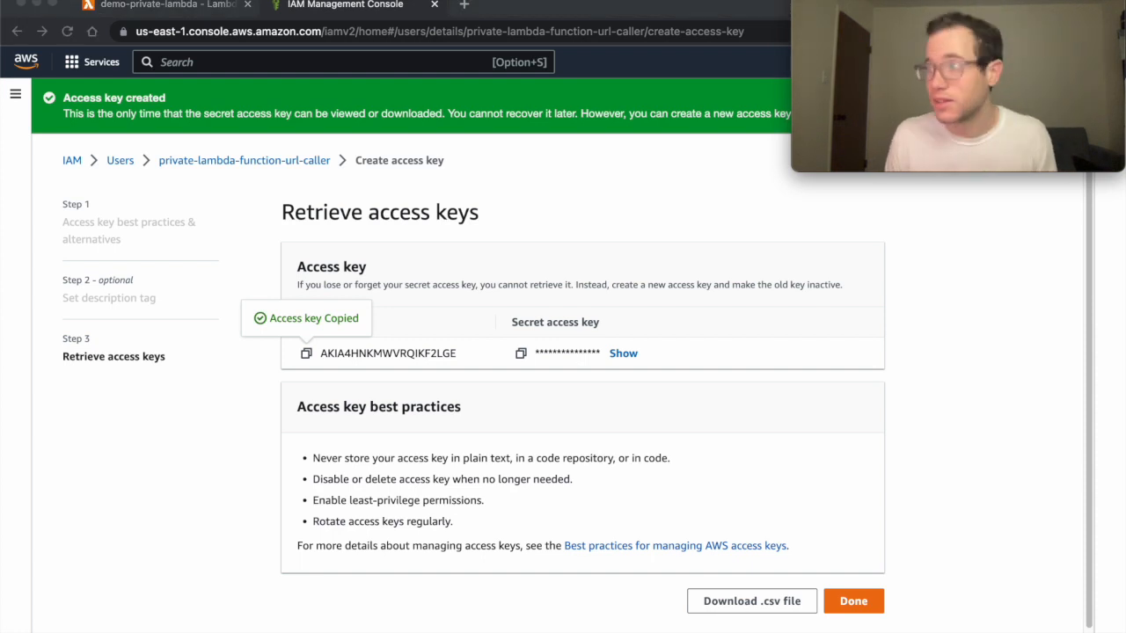
pyautogui.click(621, 355)
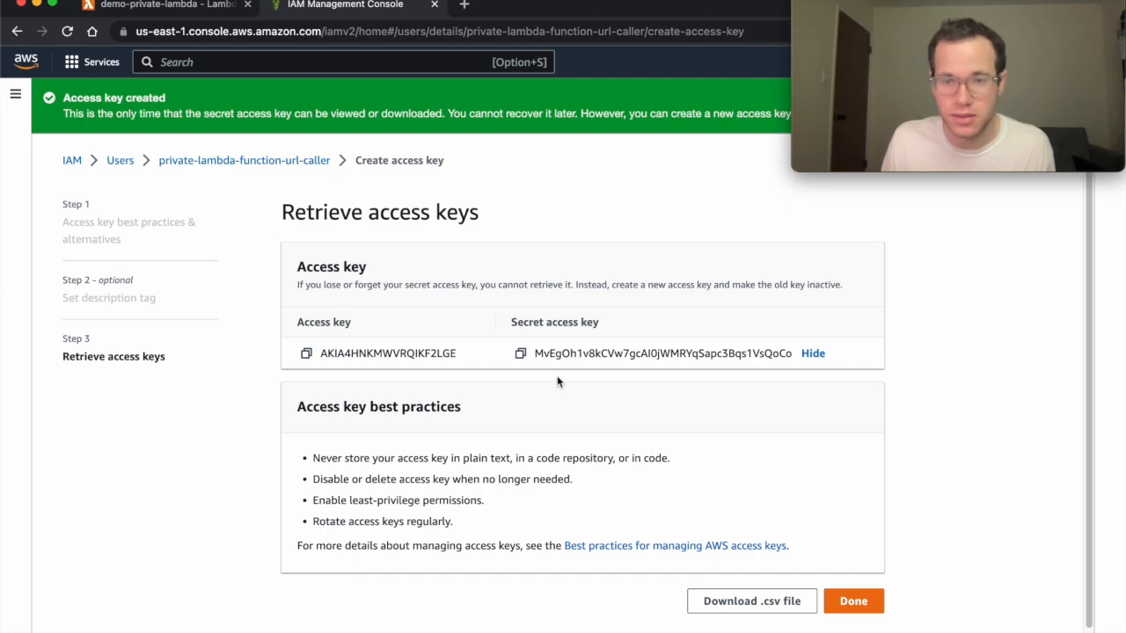
pyautogui.click(521, 355)
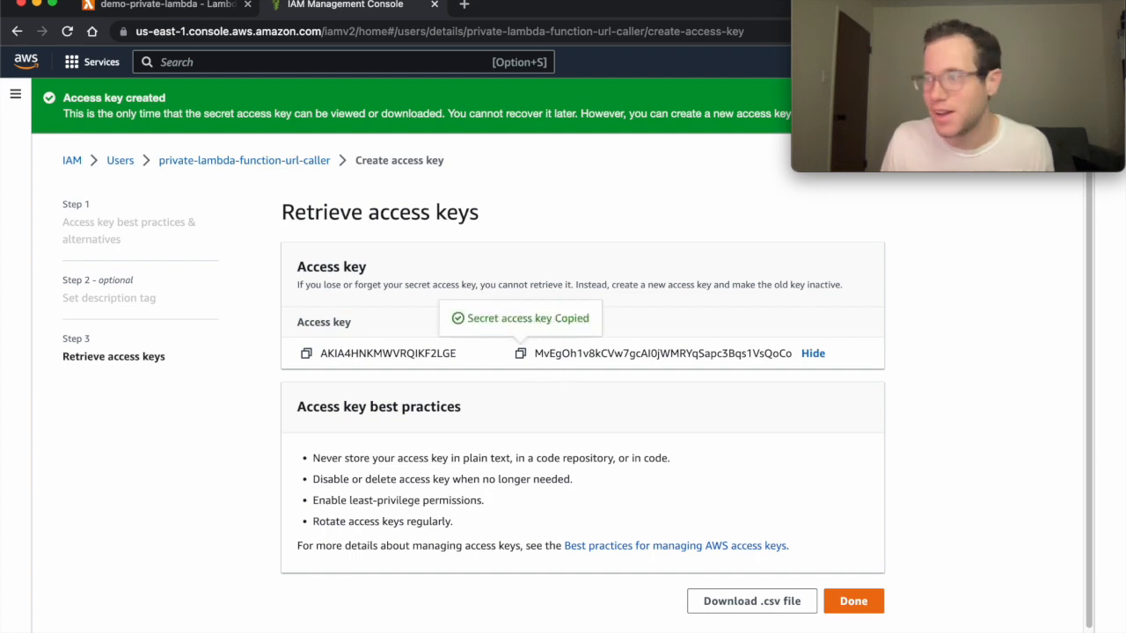
pyautogui.press('super+Tab')
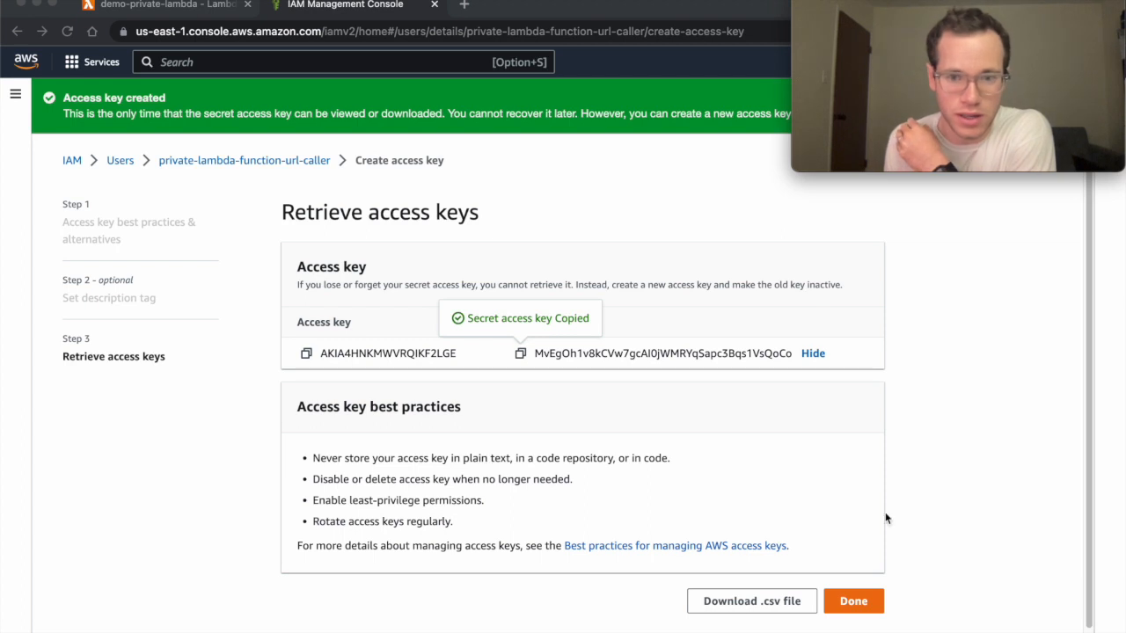
pyautogui.click(853, 601)
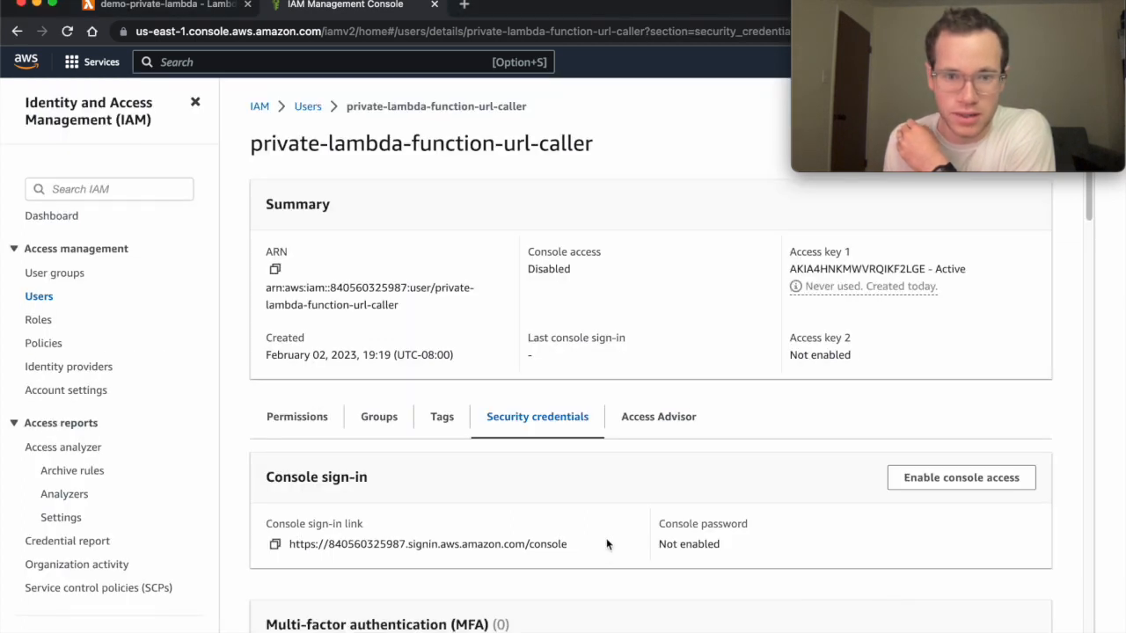
# Copy the function URL from the demo-private-lambda page using Copy Link Address.
pyautogui.scroll(-1, 606, 547)
pyautogui.scroll(1, 605, 546)
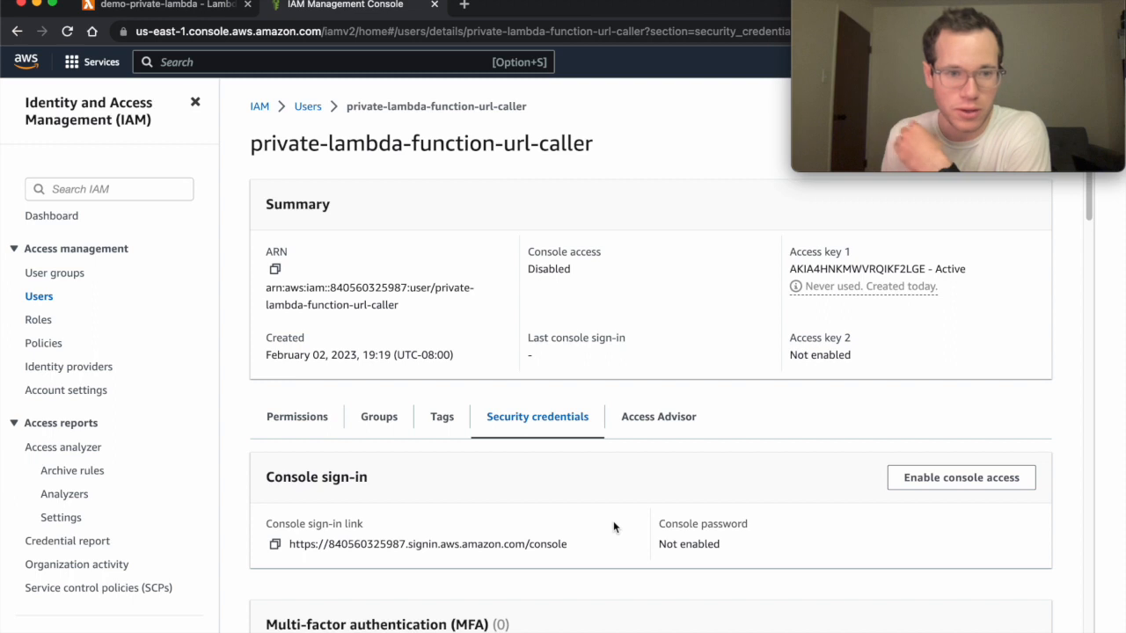
pyautogui.click(192, 9)
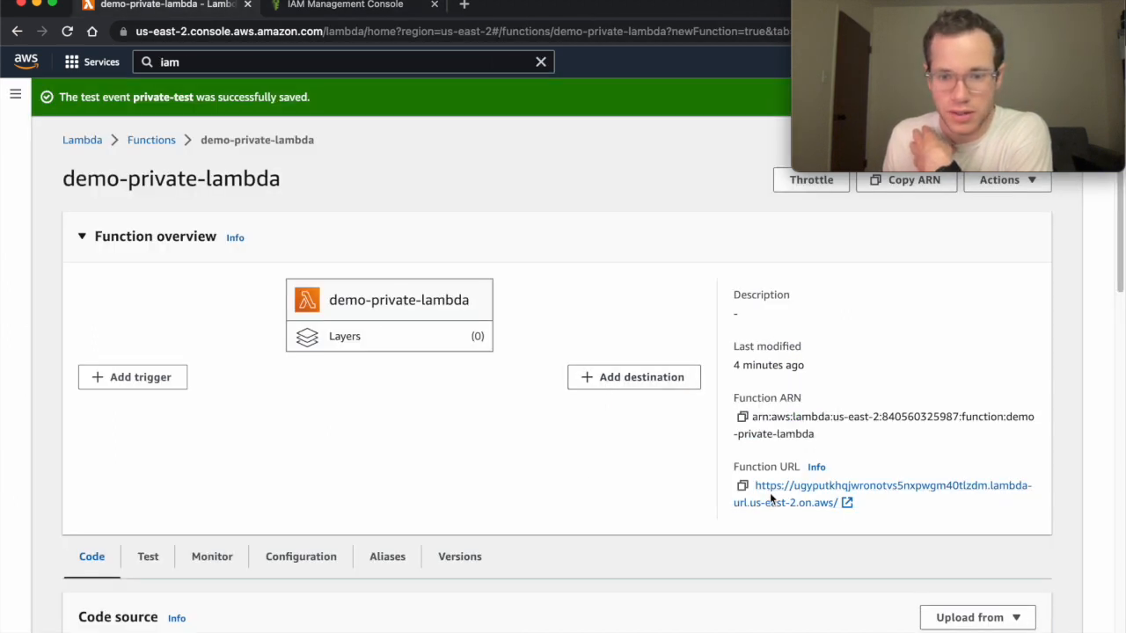
pyautogui.rightClick(840, 504)
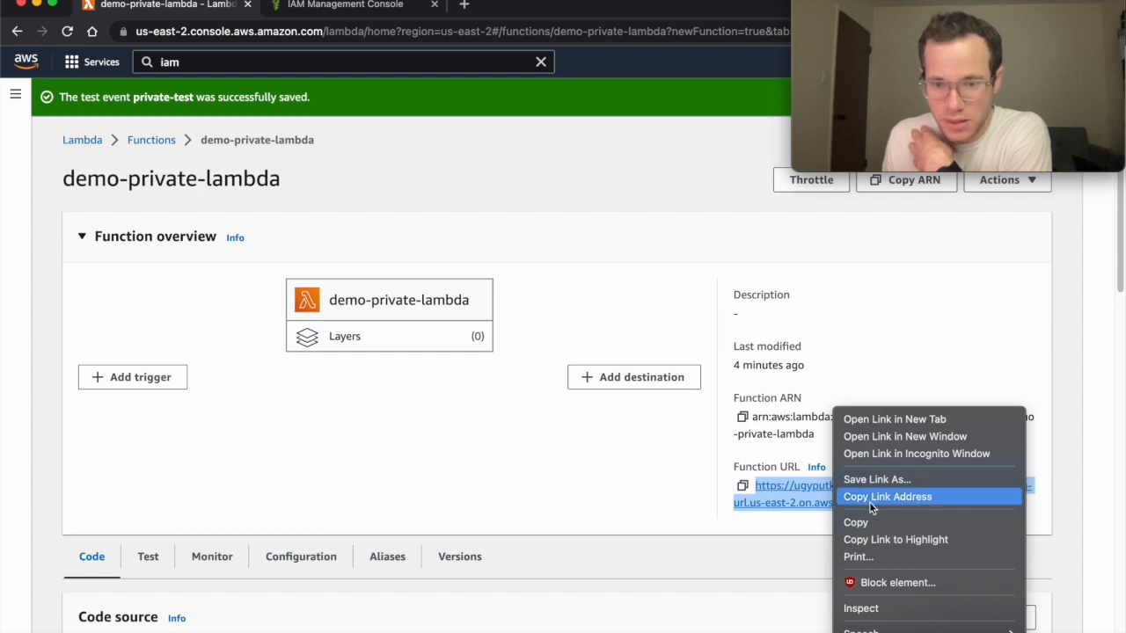
pyautogui.click(869, 497)
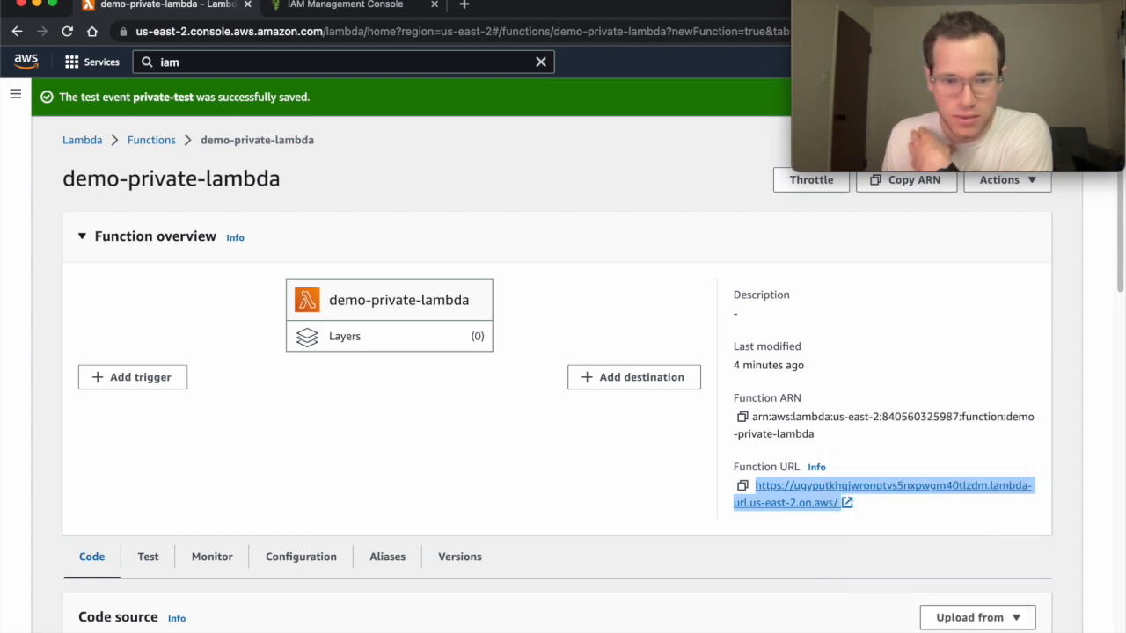
# Send an unsigned GET to the pasted function URL in a new Postman request, getting 403 Forbidden.
pyautogui.moveTo(502, 626)
pyautogui.click(382, 627)
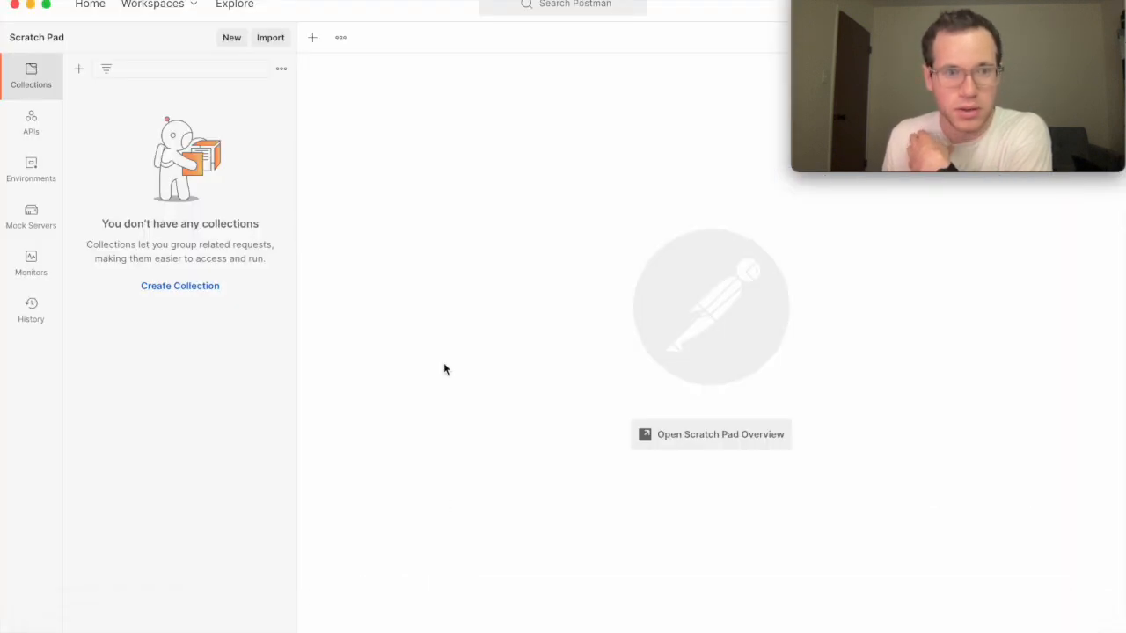
pyautogui.click(312, 37)
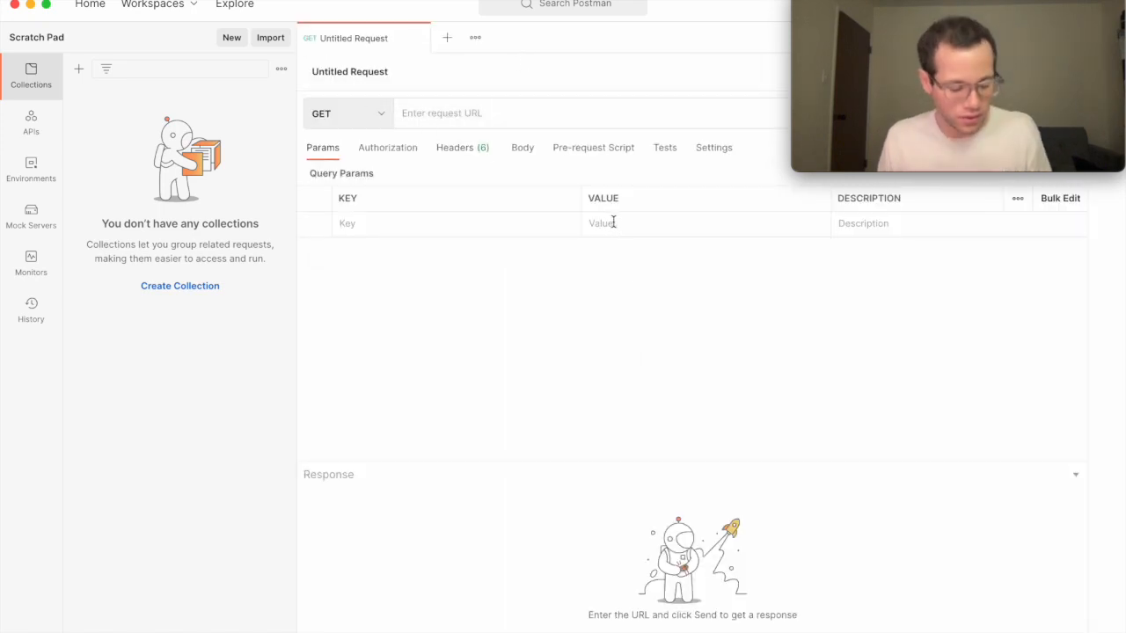
pyautogui.press('super+v')
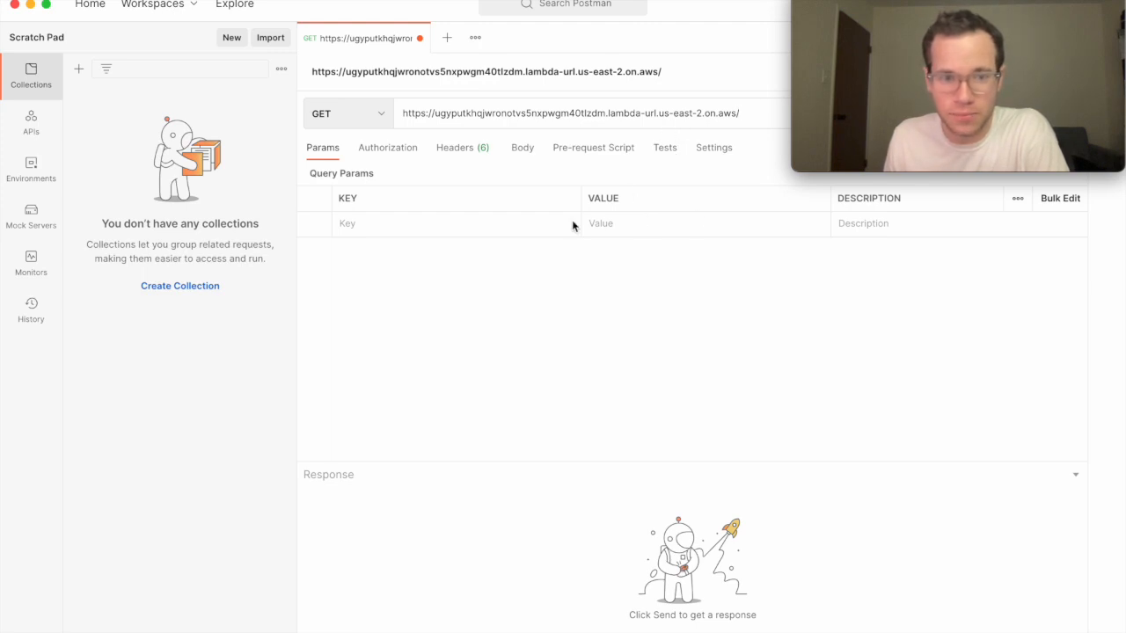
pyautogui.press('Return')
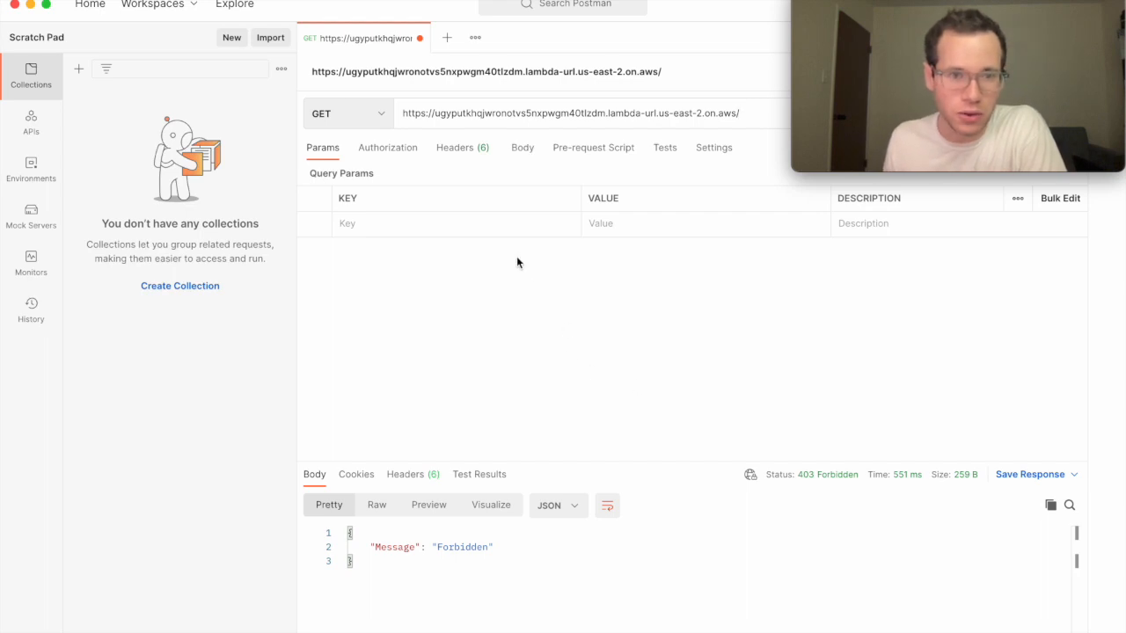
# Set authorization to AWS Signature and replace the AccessKey with the new user's access key ID.
pyautogui.click(368, 153)
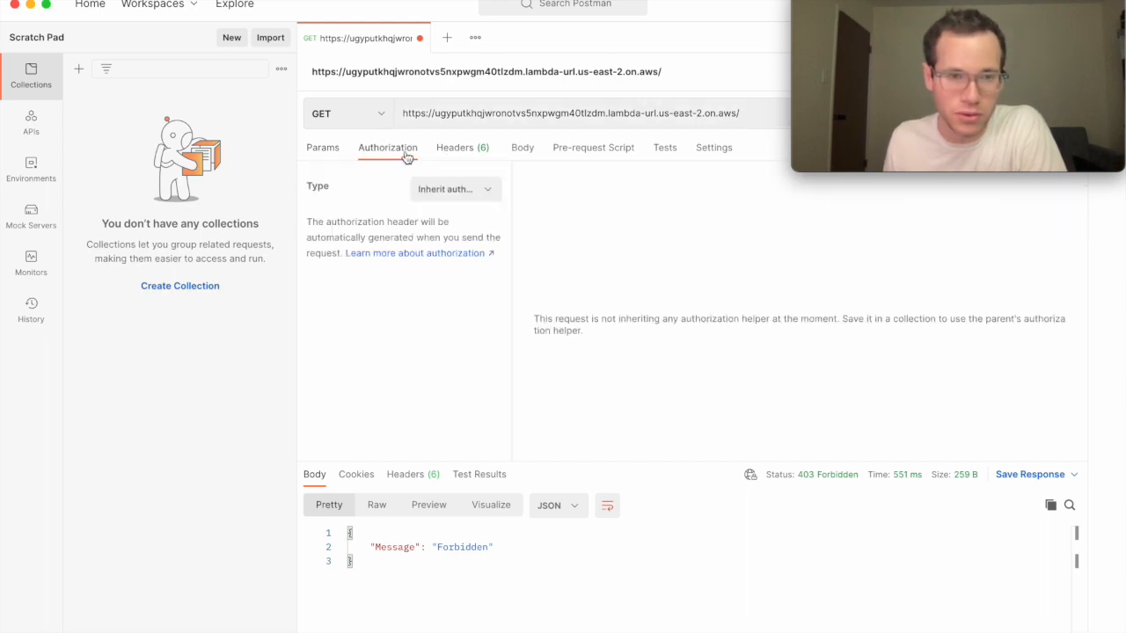
pyautogui.click(422, 188)
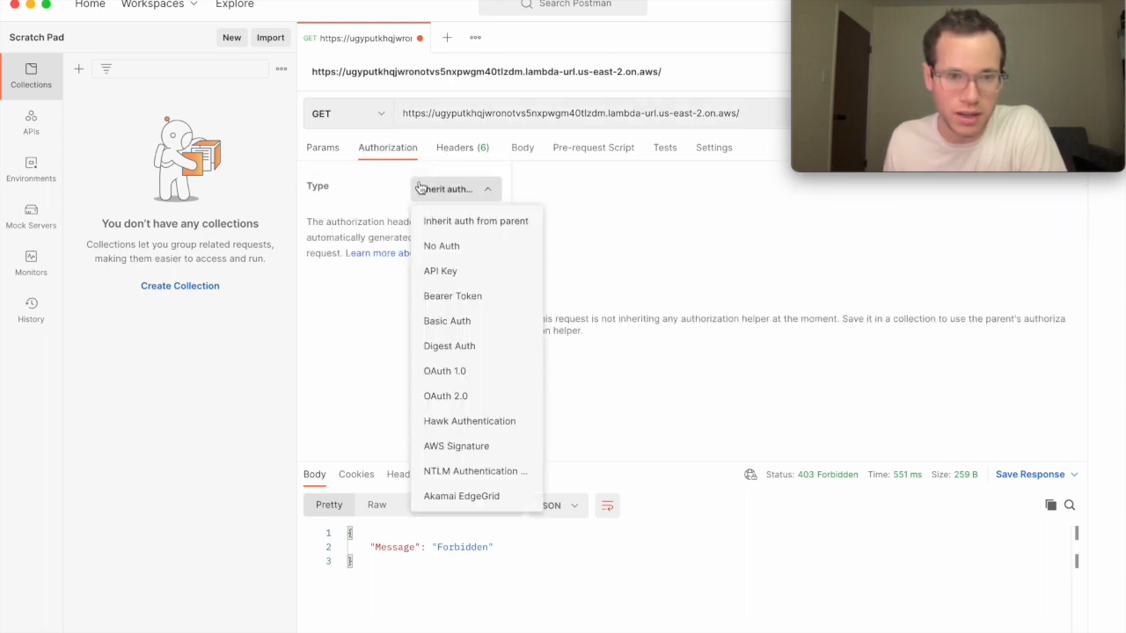
pyautogui.click(468, 447)
pyautogui.moveTo(892, 253); pyautogui.dragTo(661, 255)
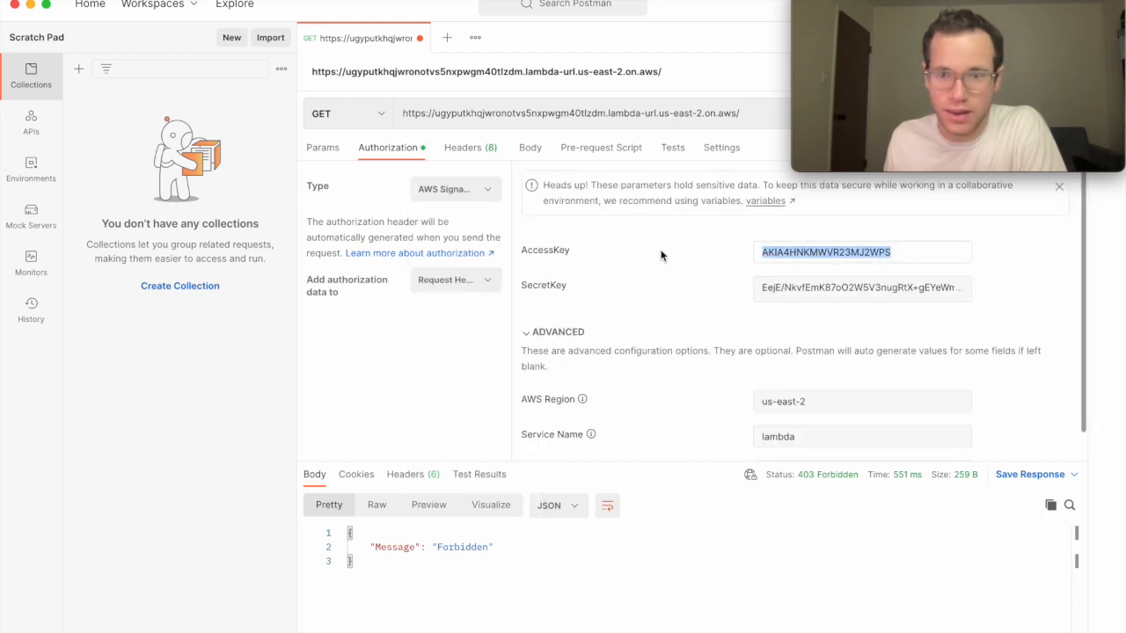
pyautogui.press('BackSpace')
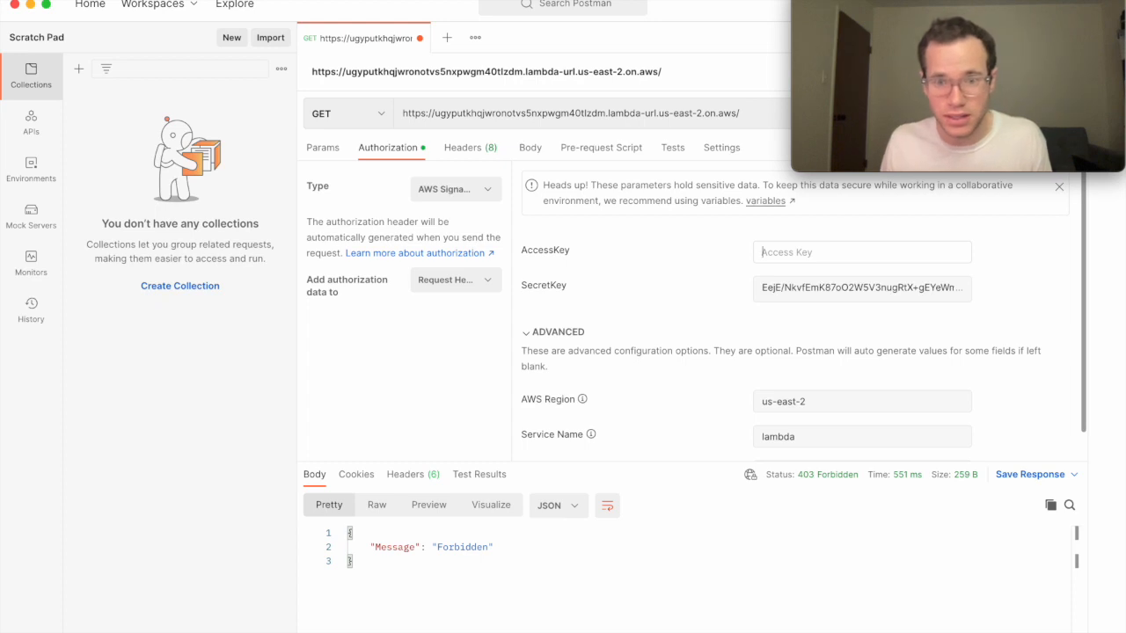
pyautogui.press('super+v')
pyautogui.press('super+a')
pyautogui.press('BackSpace')
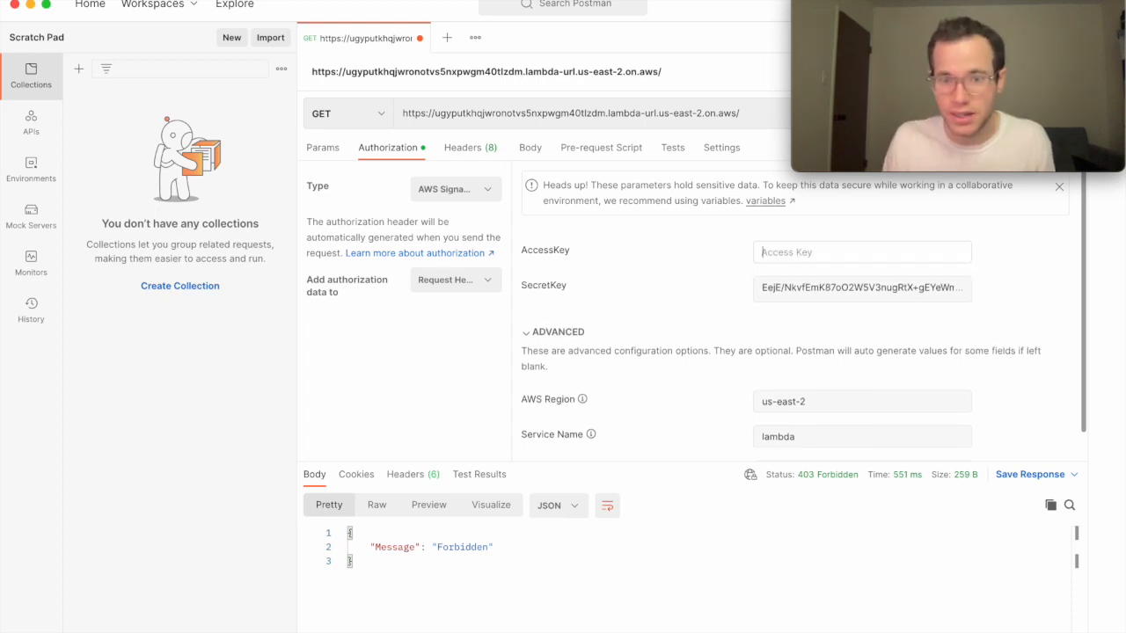
pyautogui.press('super+Tab')
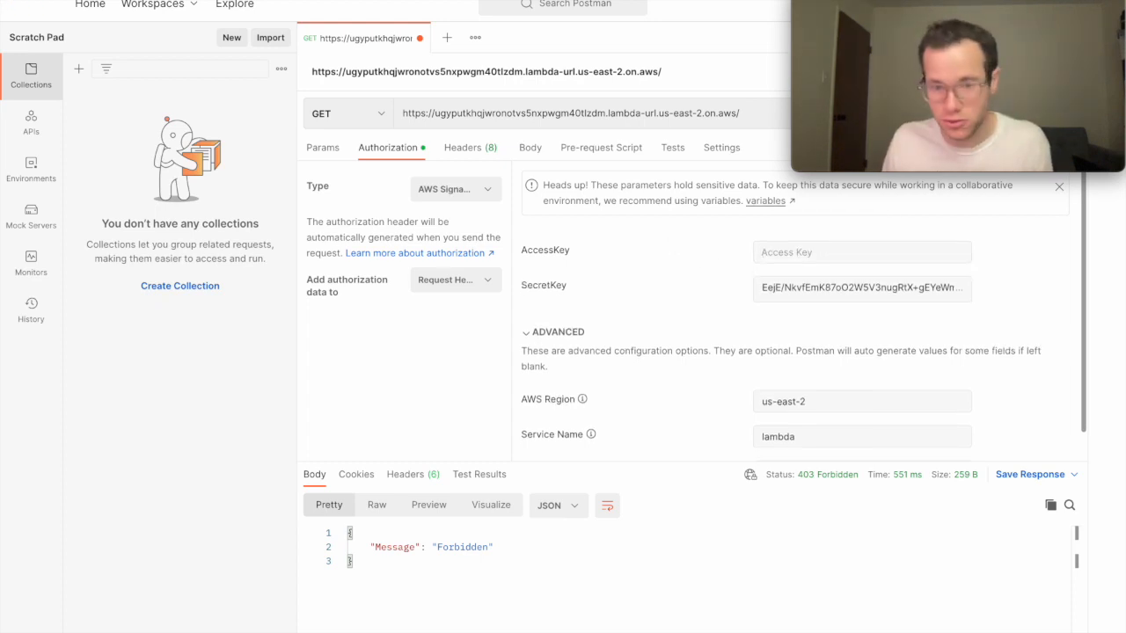
pyautogui.click(817, 252)
pyautogui.press('super+v')
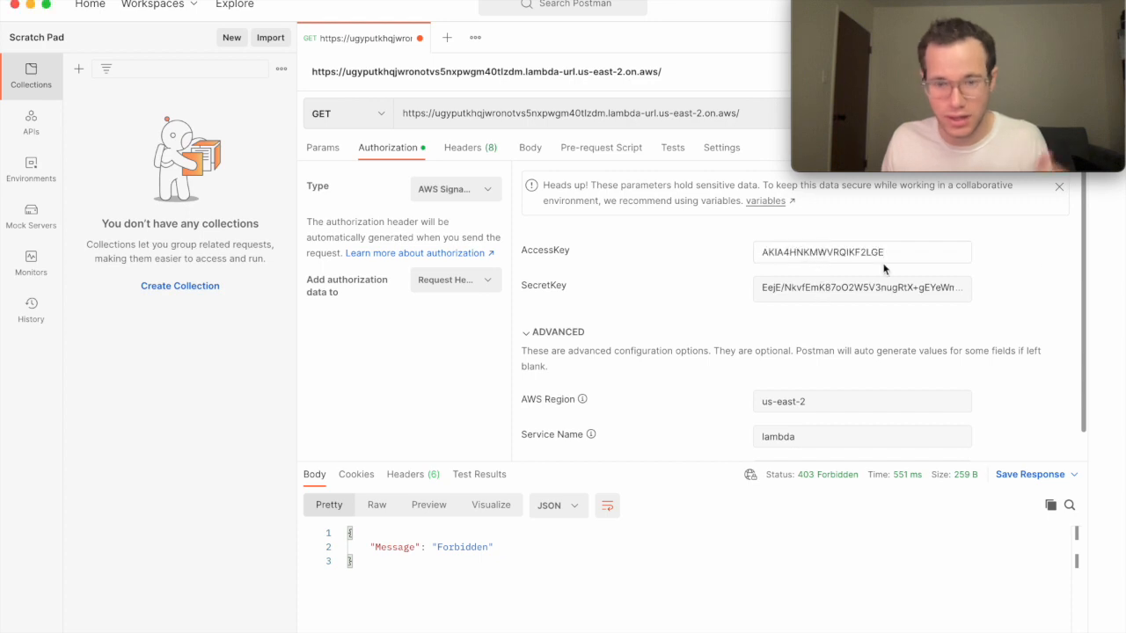
# Replace the SecretKey with the new user's secret access key.
pyautogui.press('super+Tab')
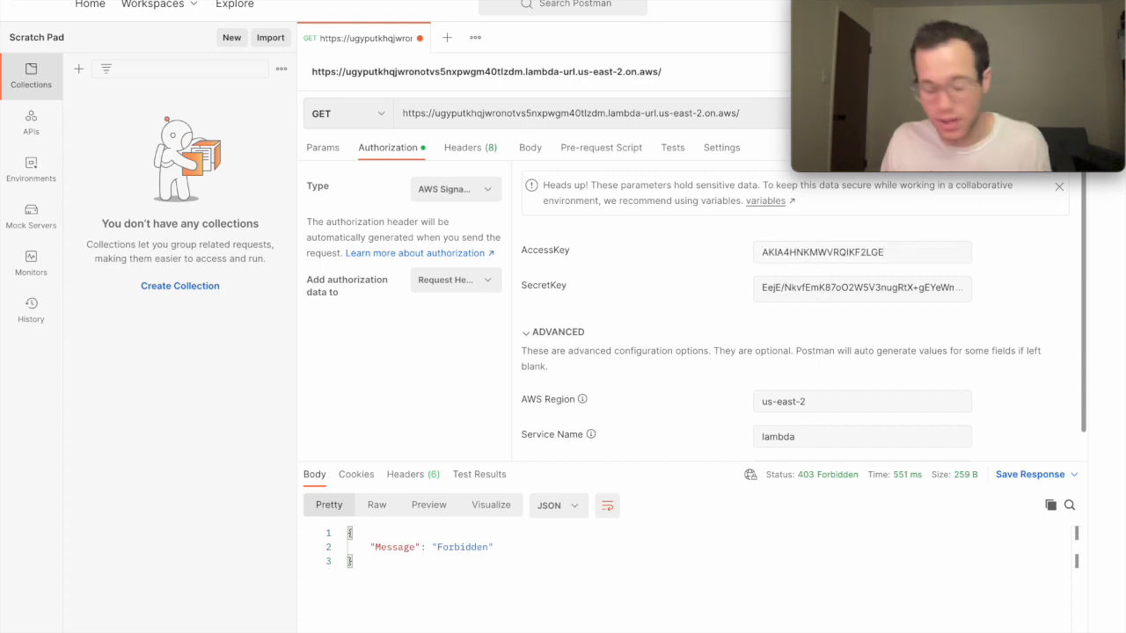
pyautogui.tripleClick(869, 291)
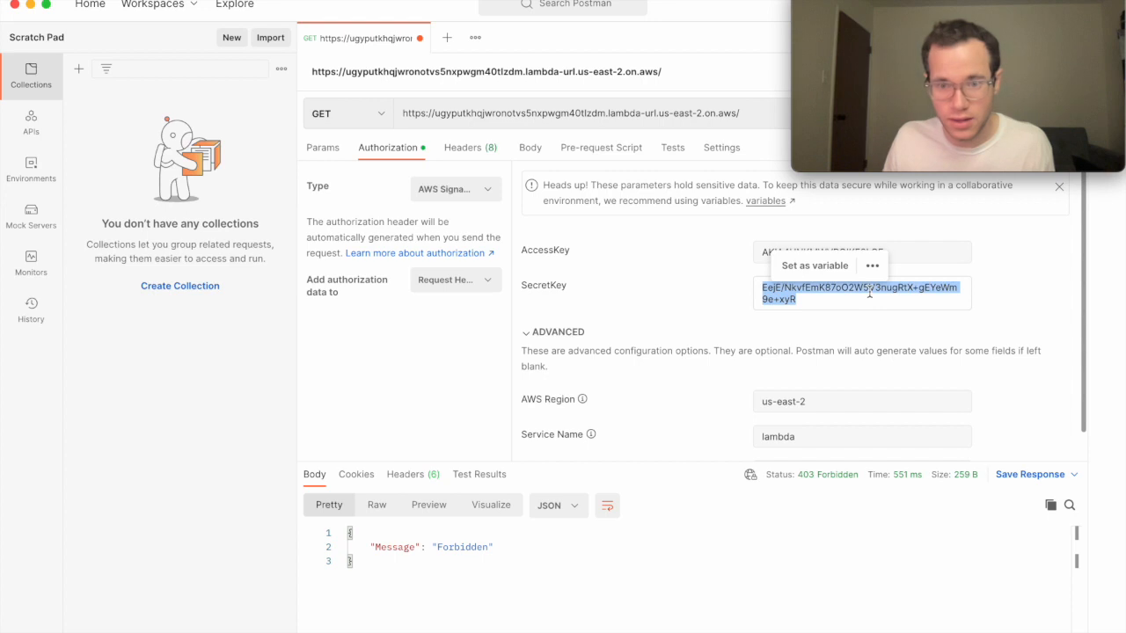
pyautogui.press('super+v')
pyautogui.click(701, 333)
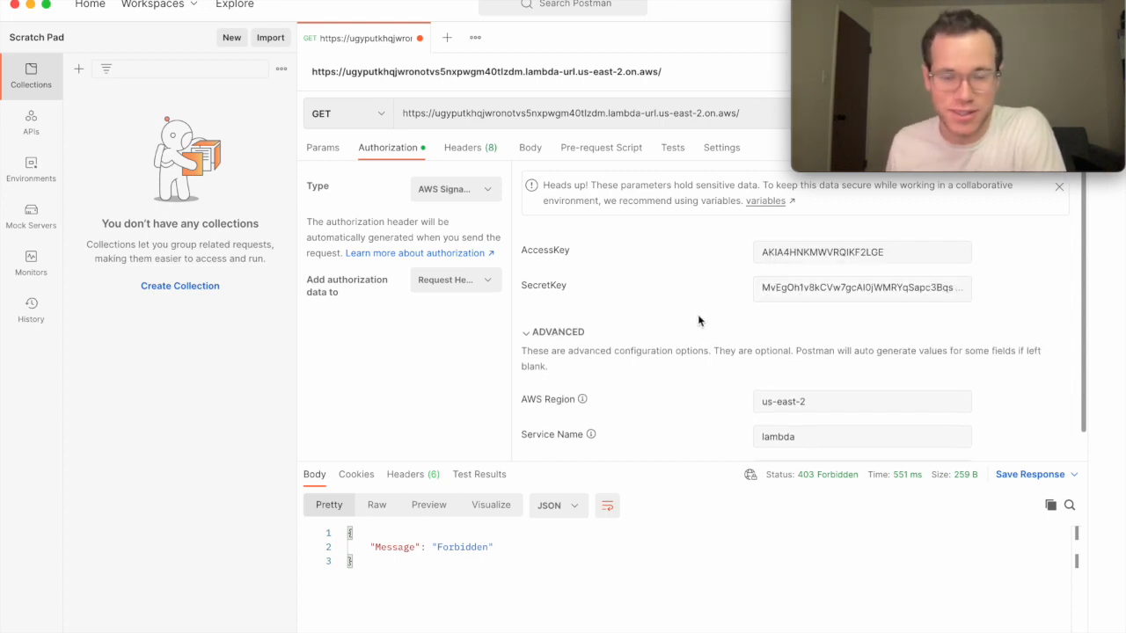
# Keep region us-east-2, set Service Name to lambda, and resend to get 200 OK.
pyautogui.moveTo(811, 403); pyautogui.dragTo(732, 400)
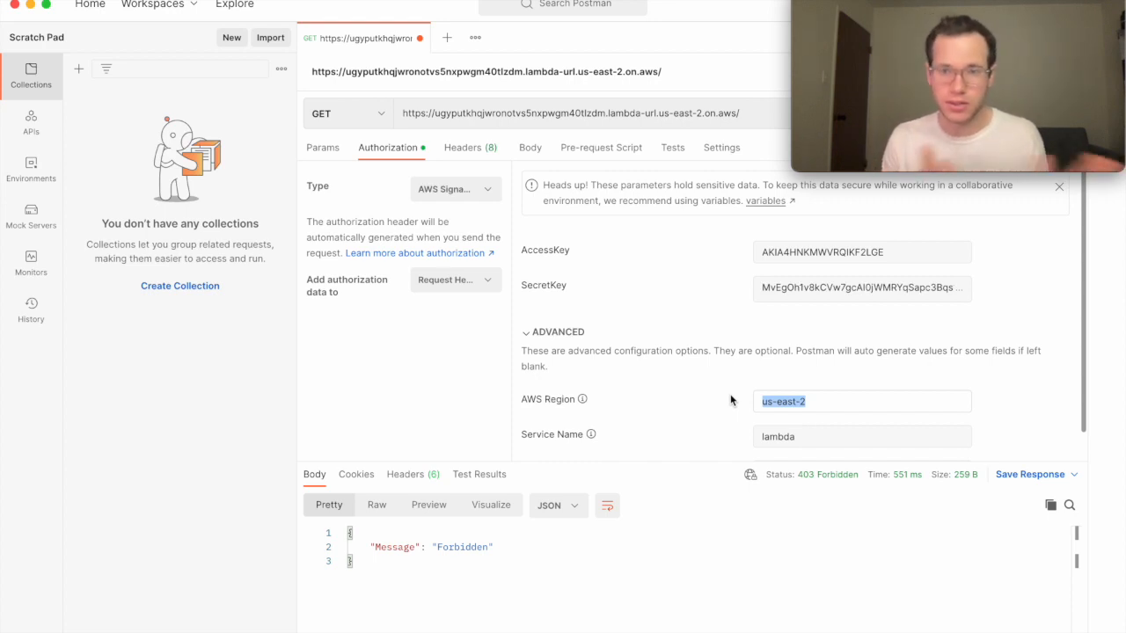
pyautogui.click(677, 437)
pyautogui.scroll(-2, 686, 440)
pyautogui.click(816, 401)
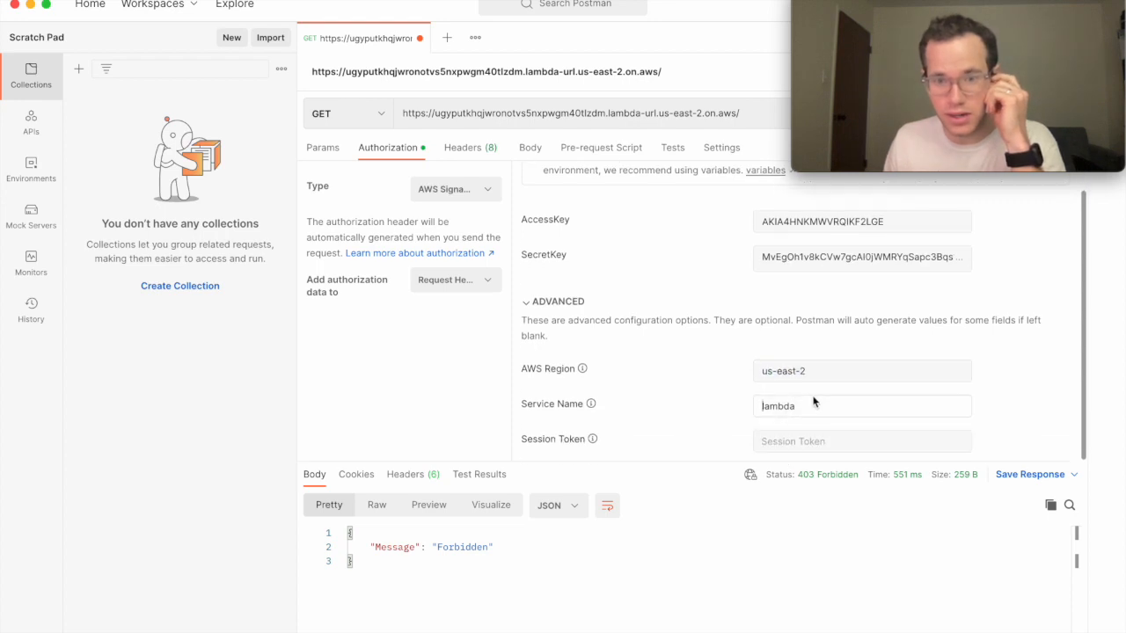
pyautogui.moveTo(819, 402); pyautogui.dragTo(674, 402)
pyautogui.press('BackSpace')
pyautogui.press('super+Return')
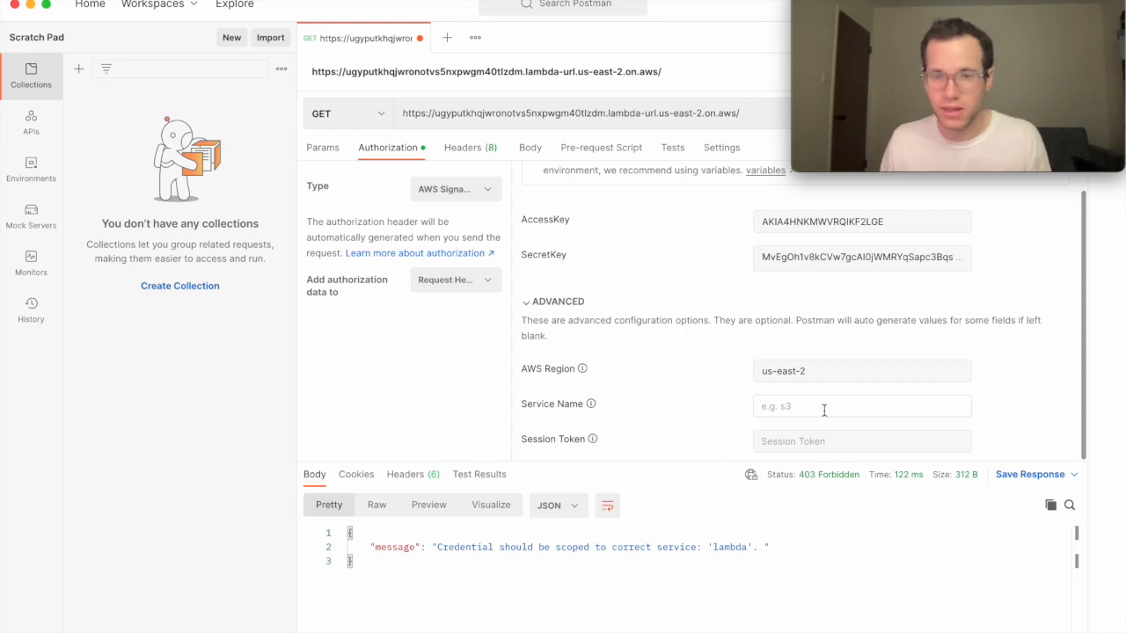
pyautogui.write('lambda')
pyautogui.press('super+Return')
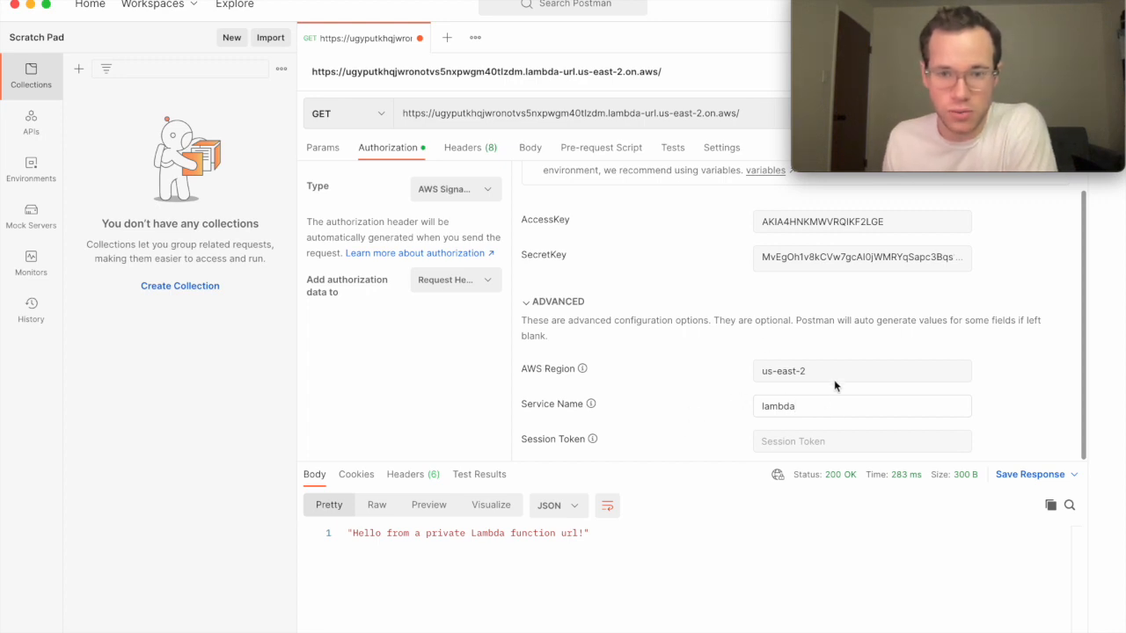
pyautogui.scroll(2, 766, 364)
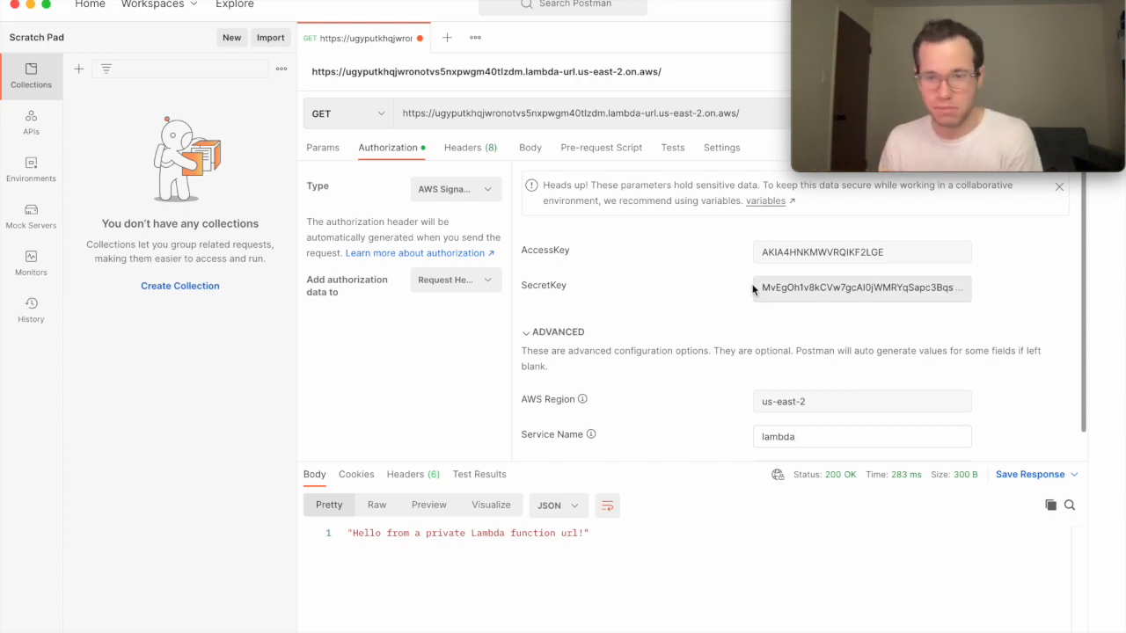
pyautogui.scroll(-1, 662, 299)
pyautogui.scroll(1, 663, 299)
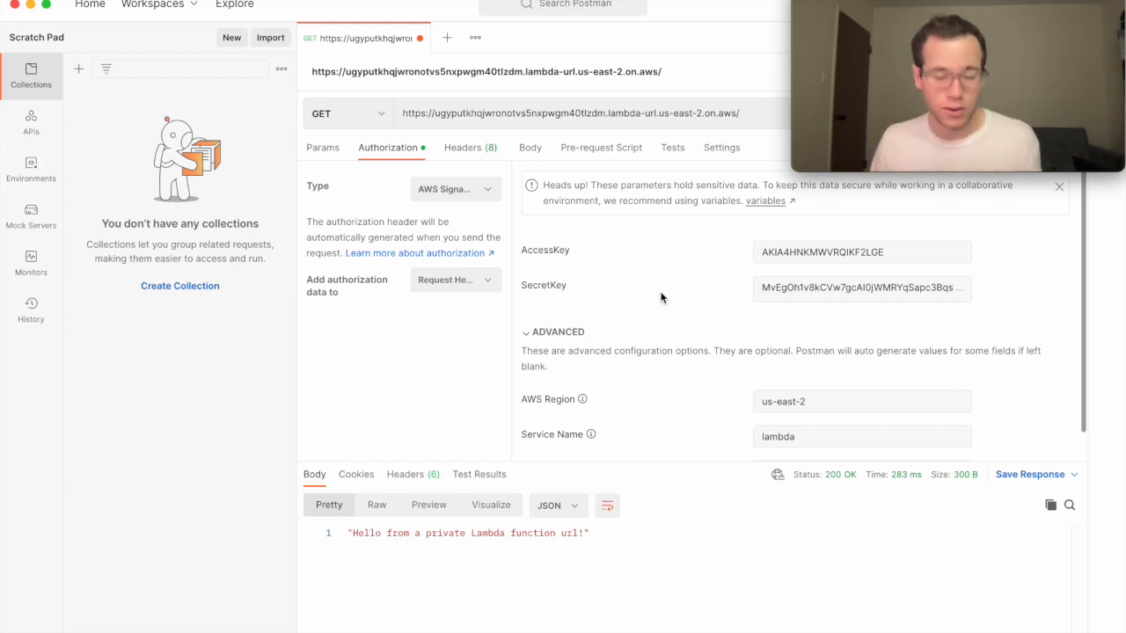
pyautogui.press('super+Tab')
pyautogui.press('Tab')
pyautogui.press('Tab')
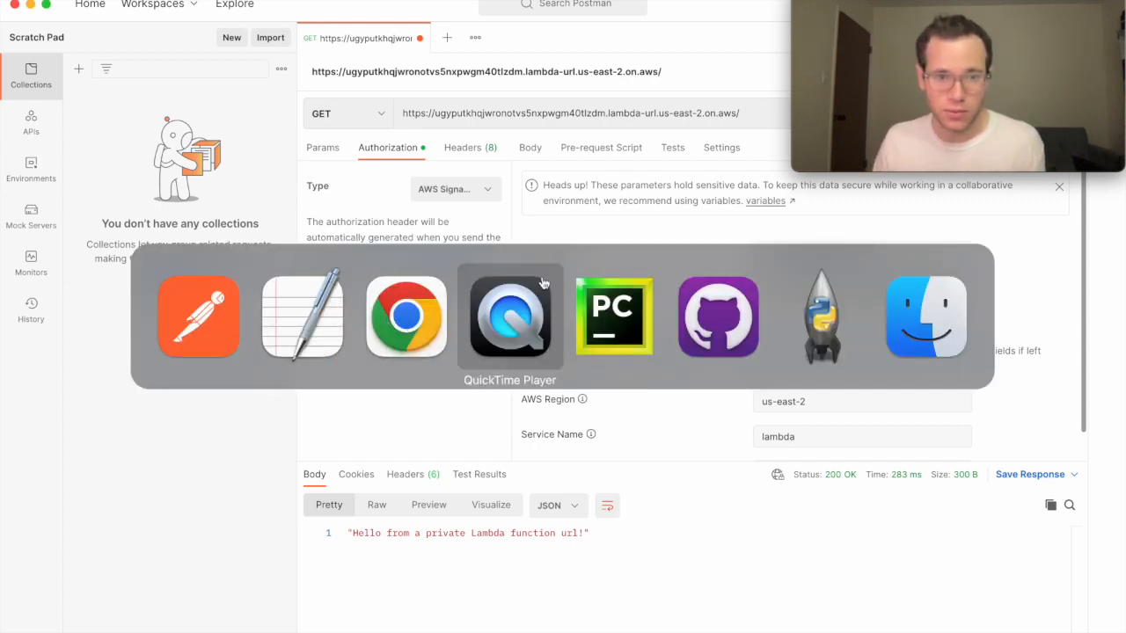